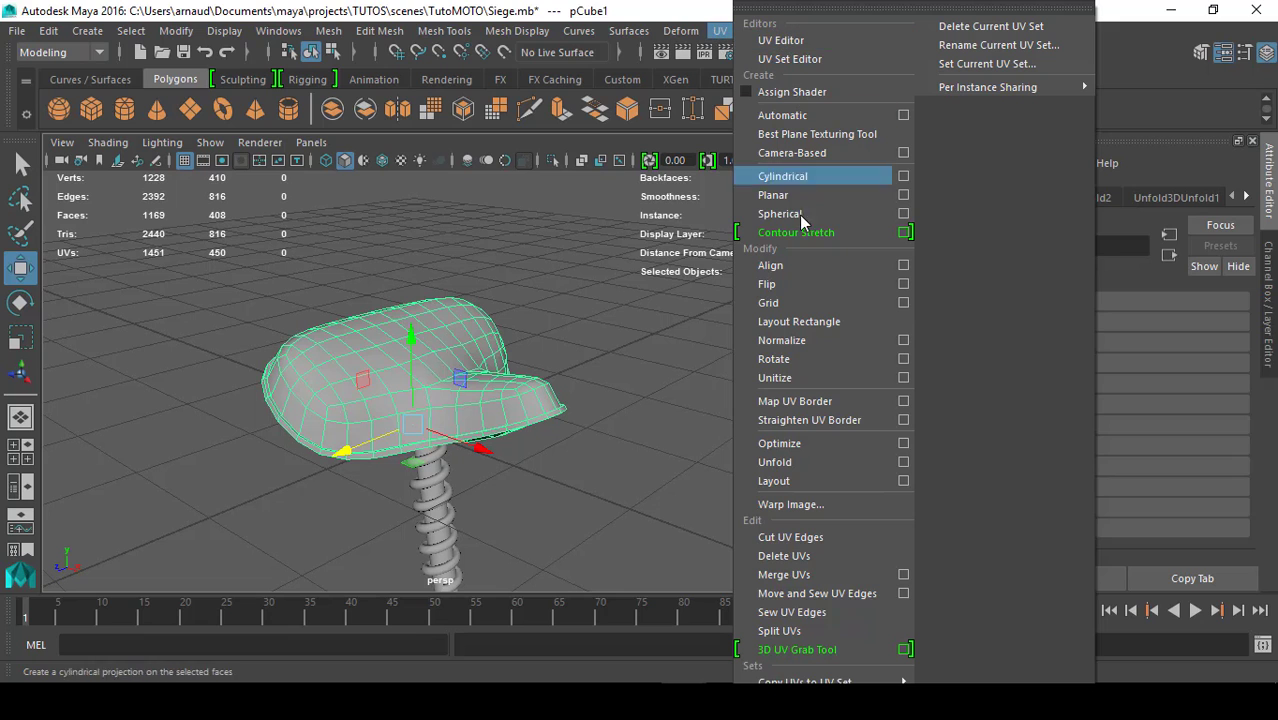
- Apply a planar UV projection from the Y axis, fitted to the bounding box, to the seat mesh and deselect it
left_click(904, 196)
left_click_drag(316, 73, 664, 126)
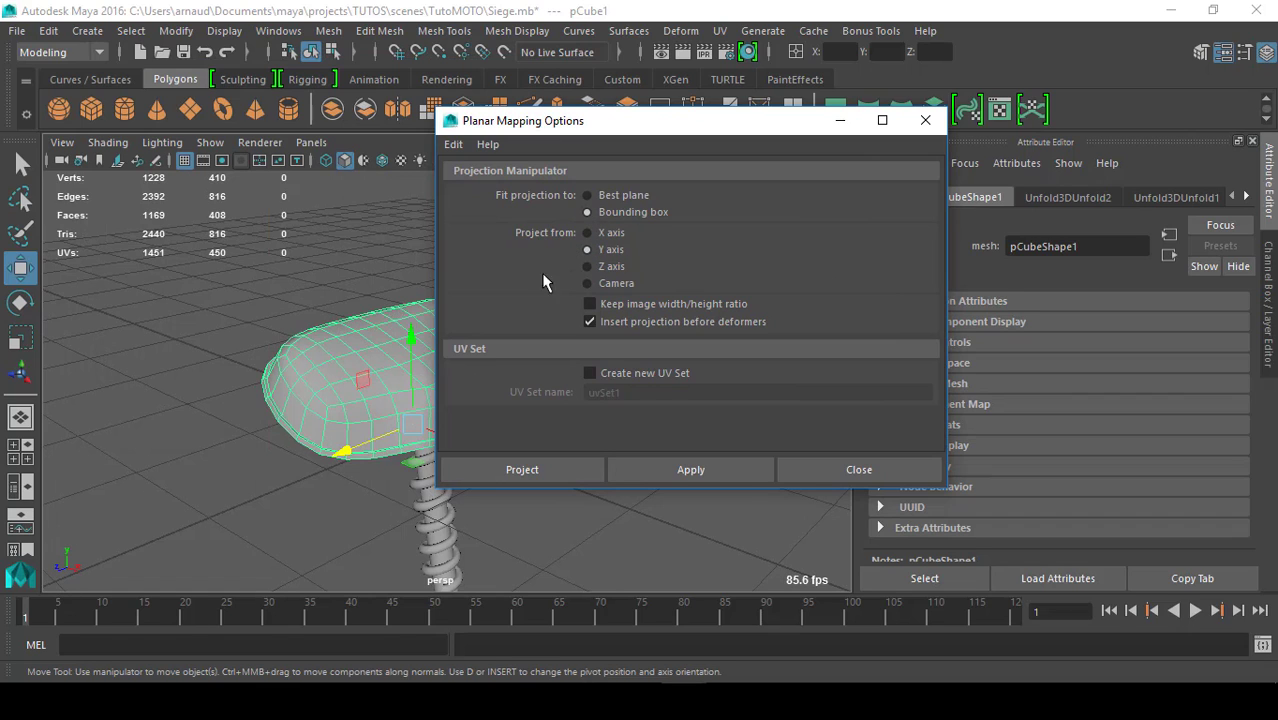
left_click(674, 468)
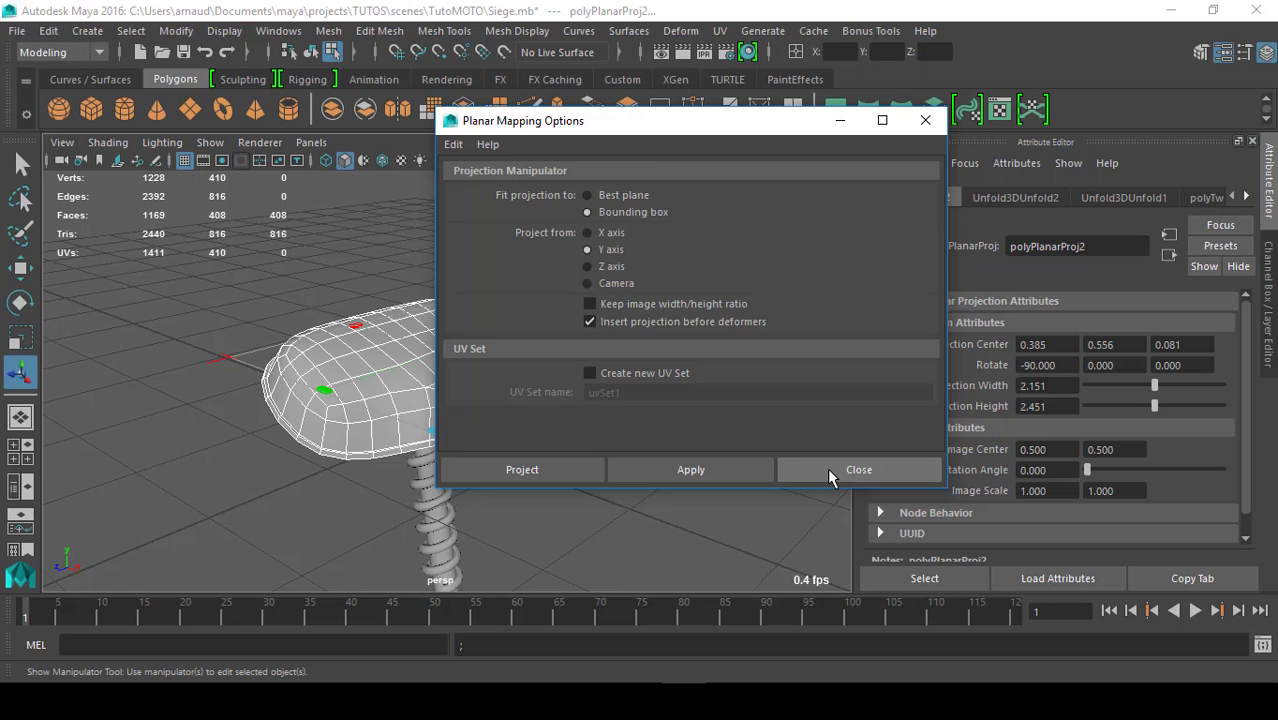
left_click(833, 470)
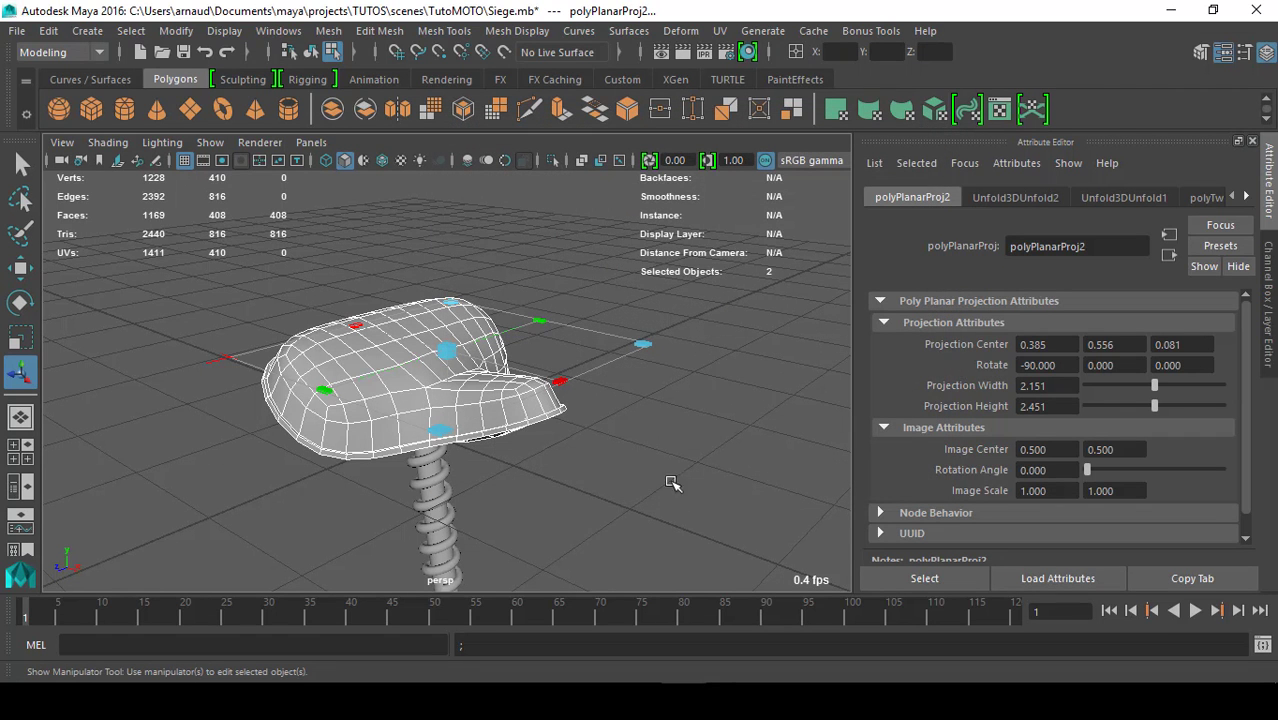
left_click(558, 463)
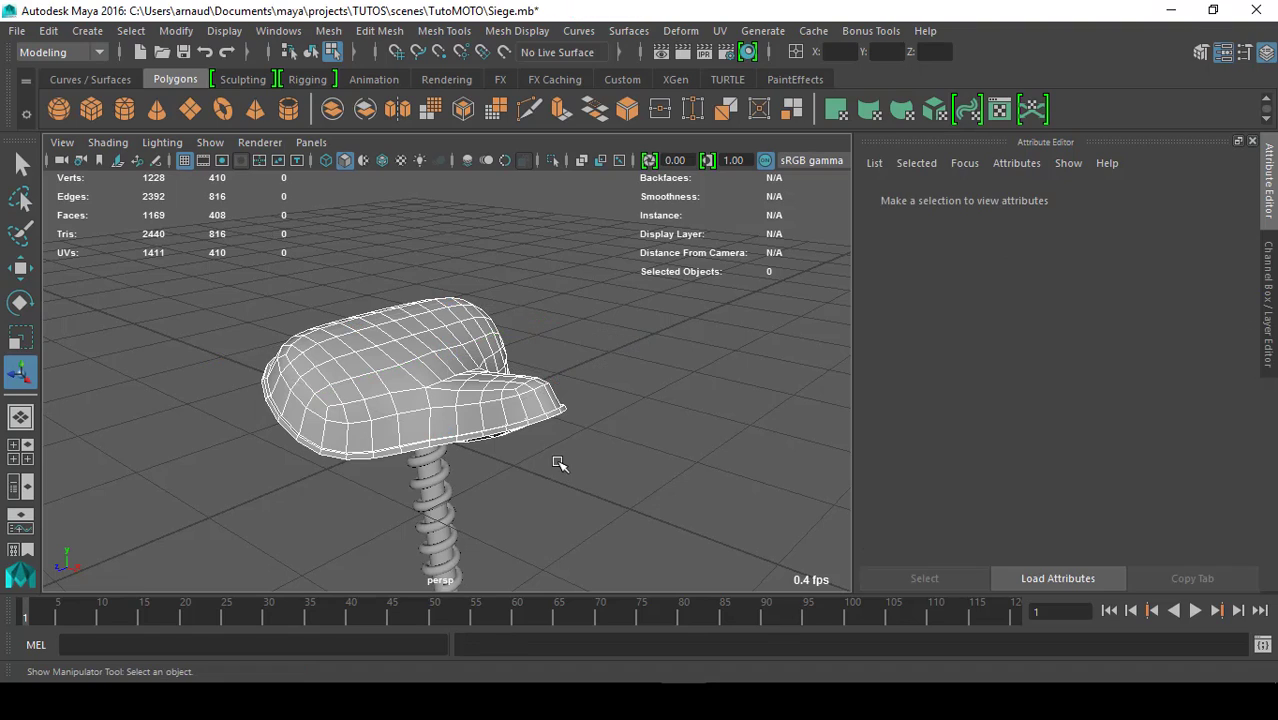
- Select the full edge loop running along the inner rim on the underside of the seat
left_click_drag(558, 463, 566, 396, "alt")
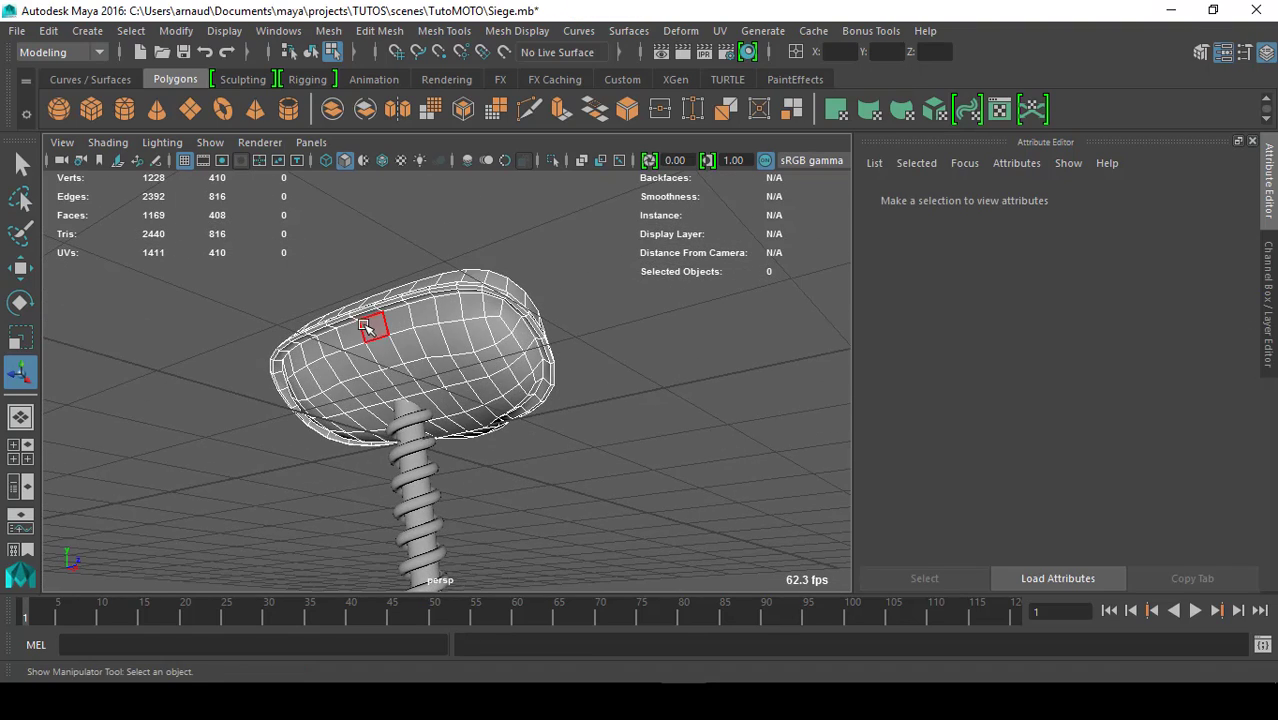
scroll(374, 325, "up", 5)
middle_click_drag(408, 308, 422, 368, "alt")
right_click(421, 368)
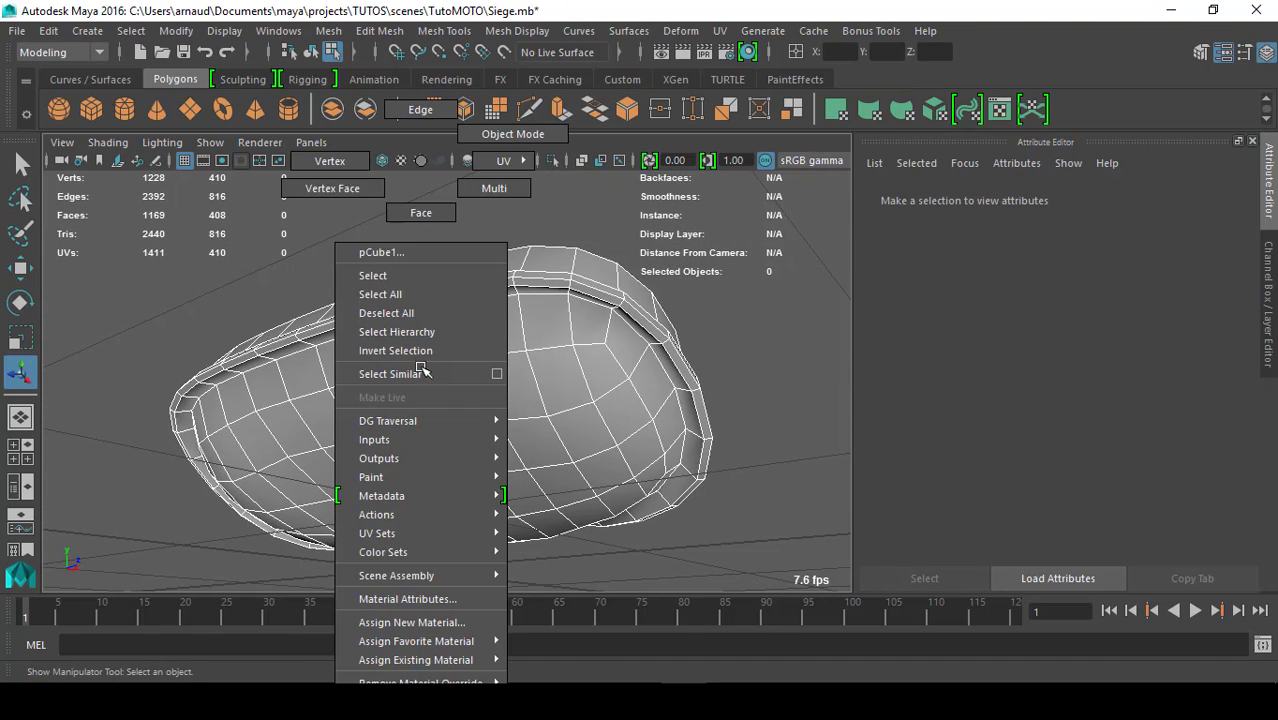
left_click(421, 110)
left_click(333, 343)
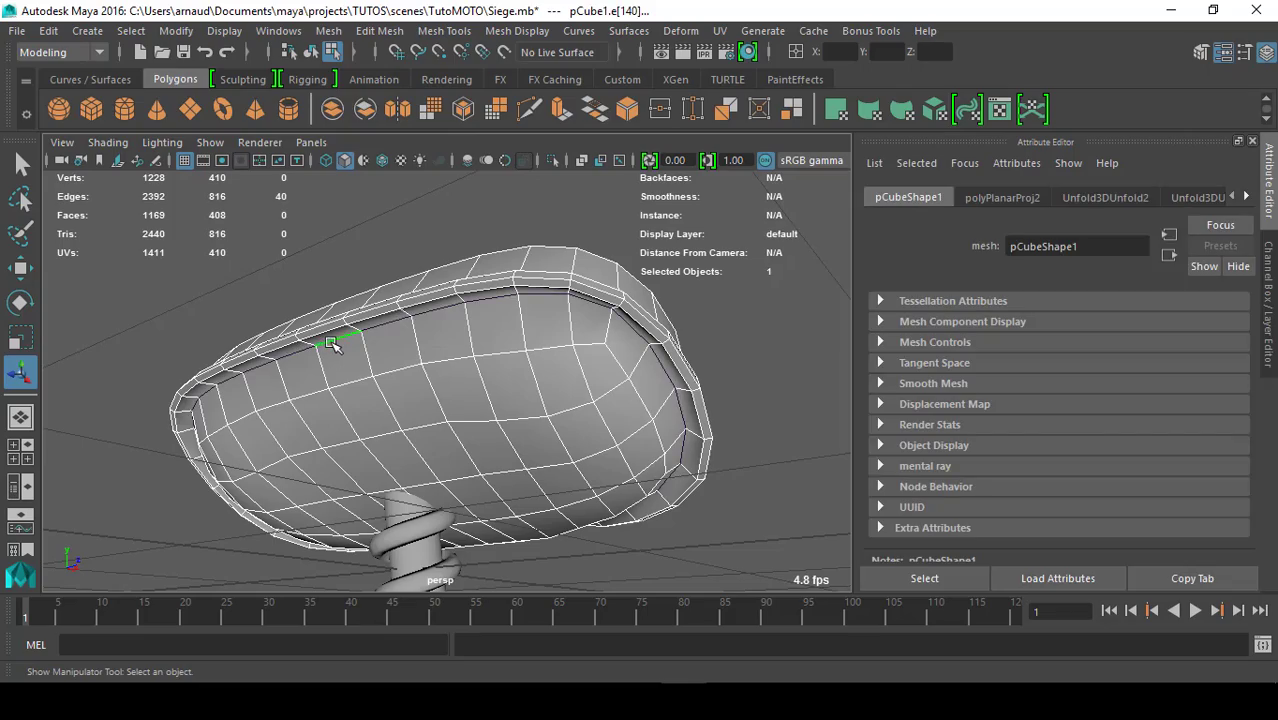
- Cut the seat's UVs along the selected rim loop in the UV Editor
left_click_drag(485, 388, 480, 330, "alt")
left_click(1000, 109)
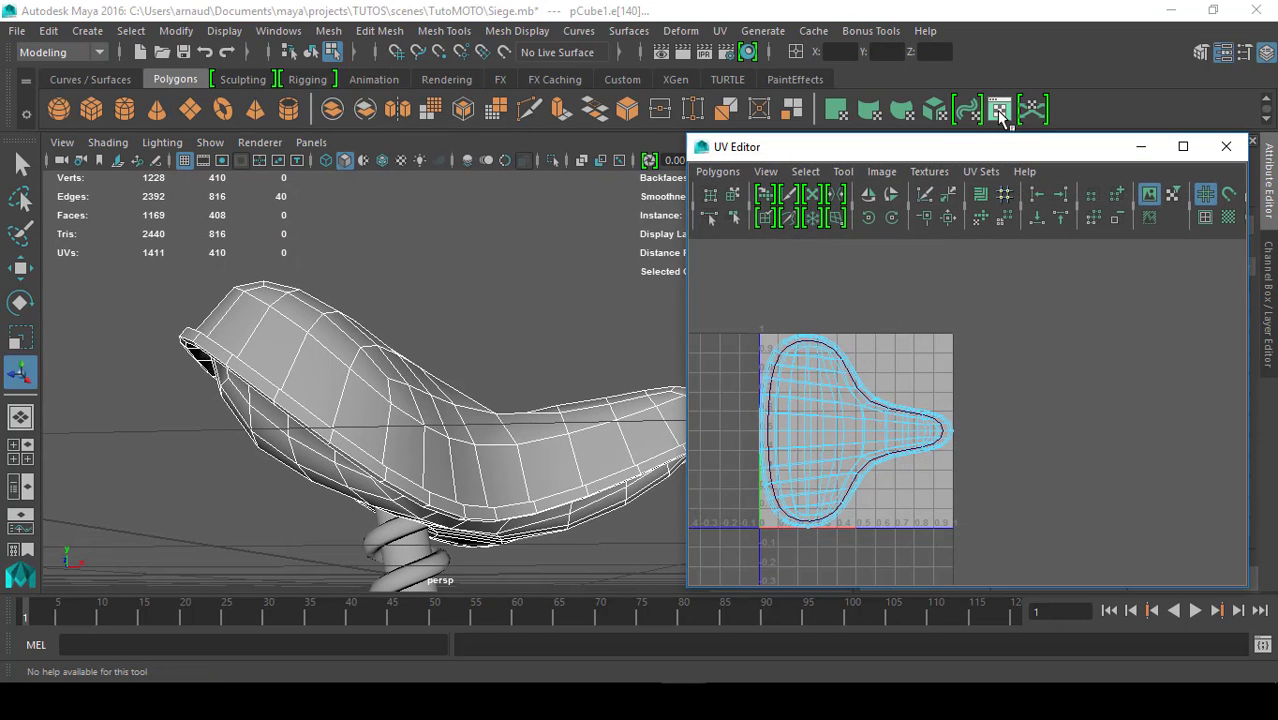
left_click_drag(970, 157, 682, 192)
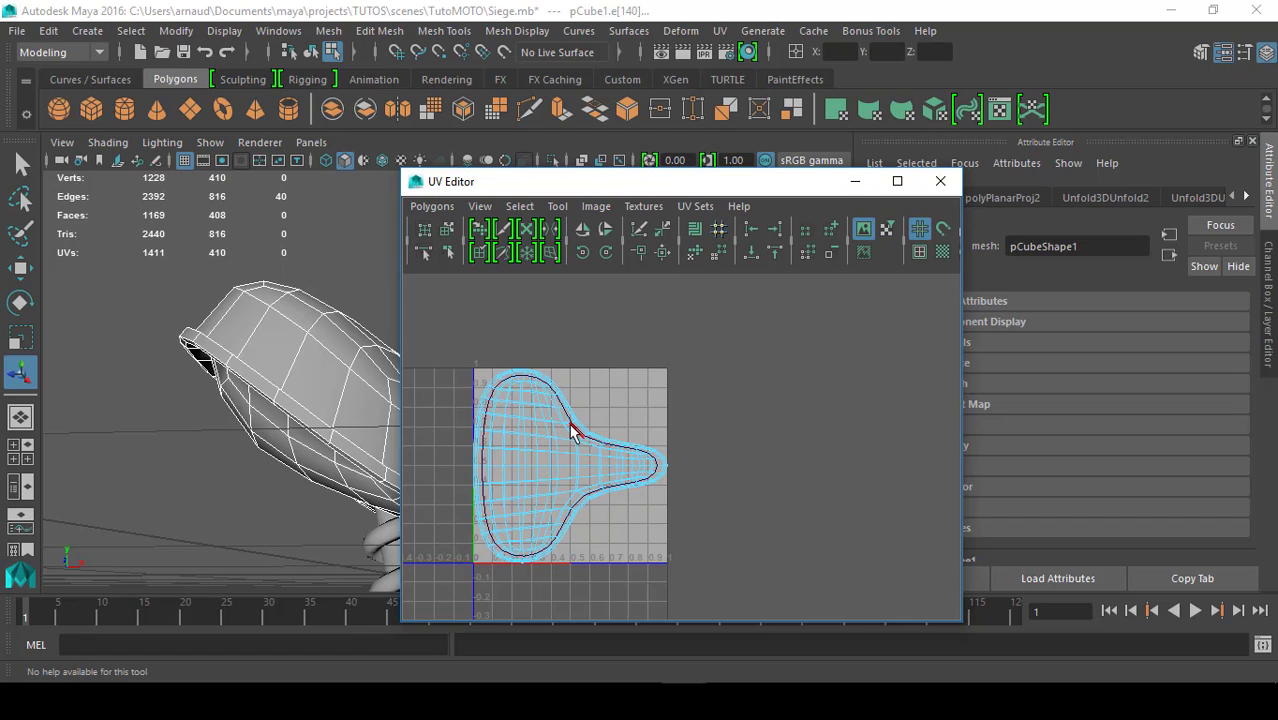
right_click_drag(573, 430, 502, 428, "shift")
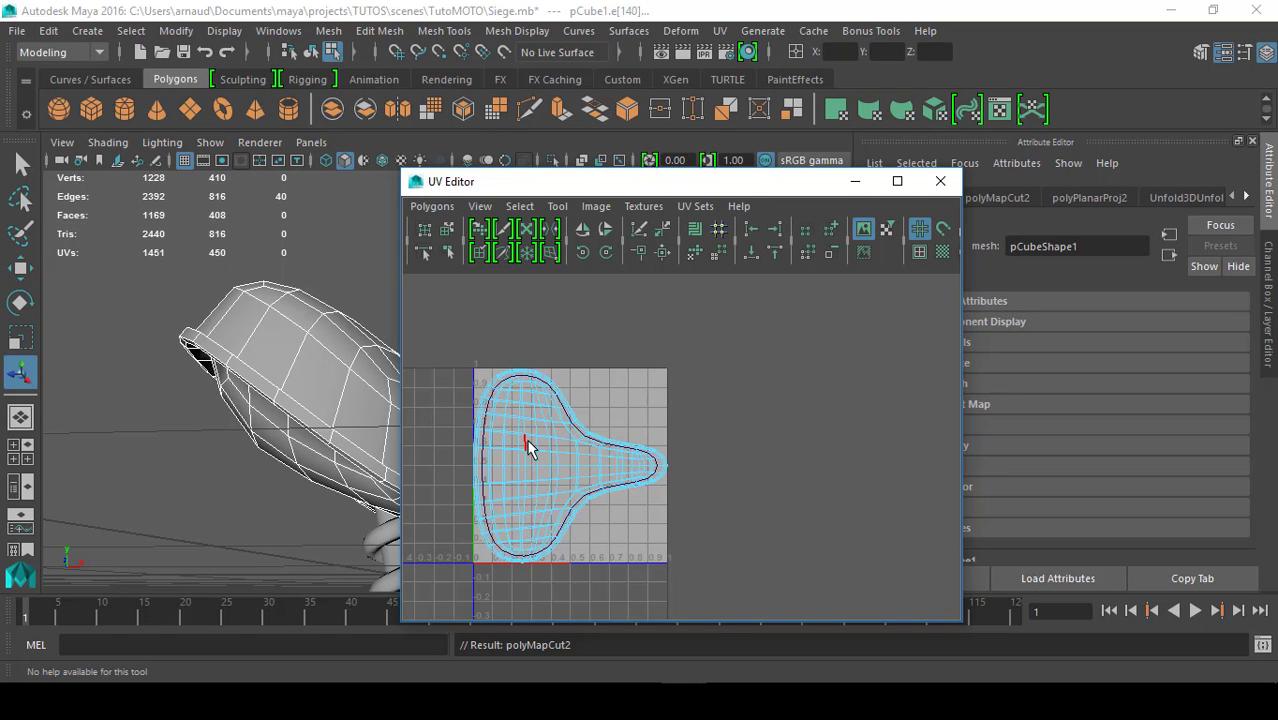
- Move the seat's top and underside UV shells out of the 0–1 space, placing the top shell above the underside shell
right_click_drag(530, 447, 459, 414)
left_click(531, 466)
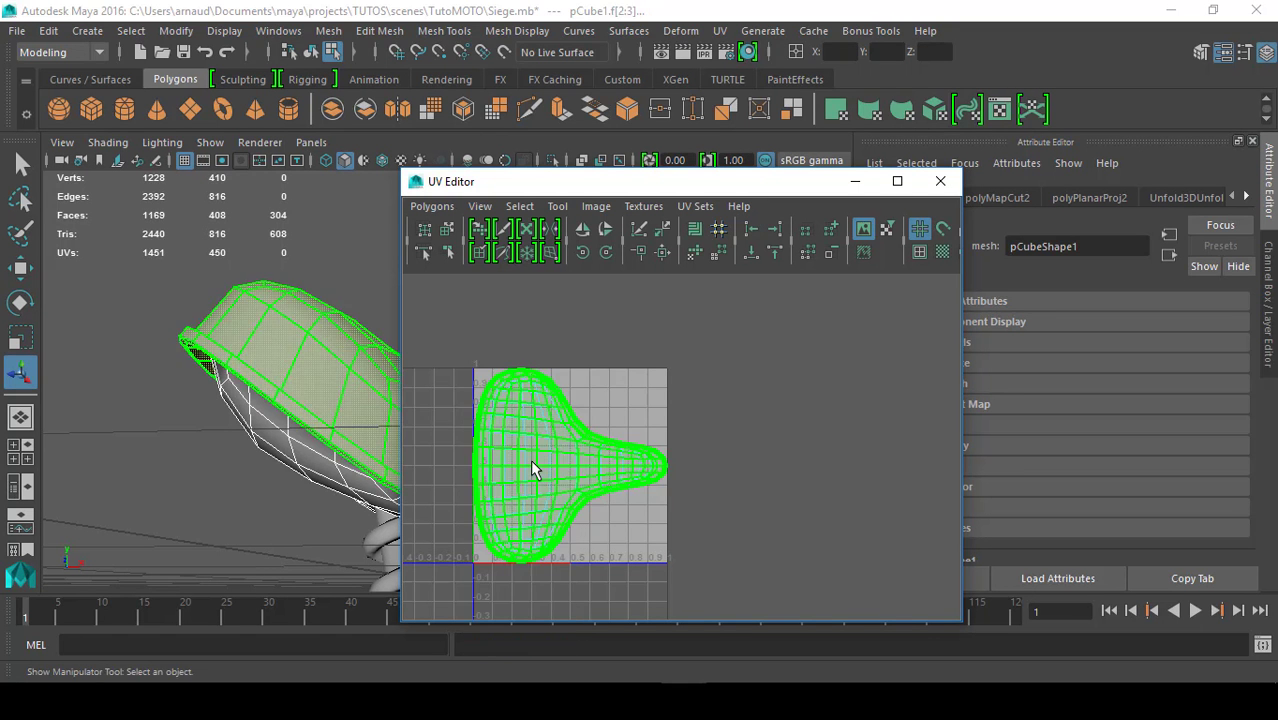
key("w")
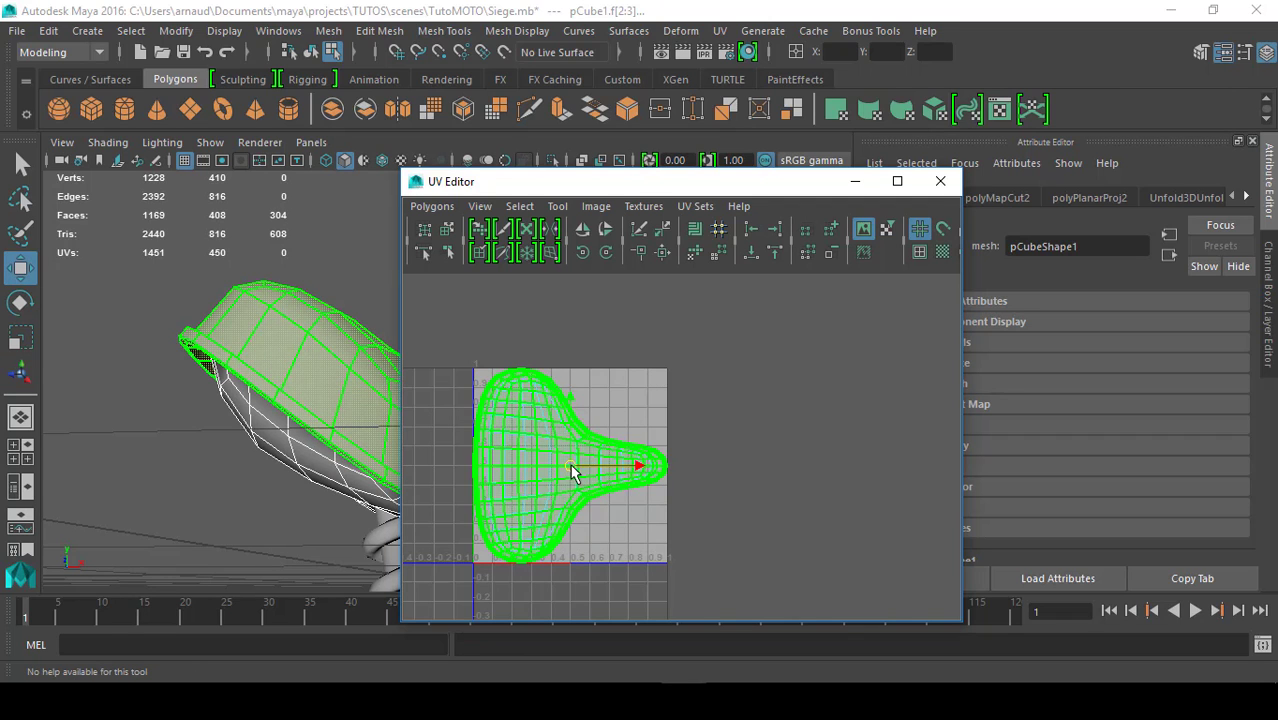
left_click_drag(571, 465, 835, 318)
left_click(567, 473)
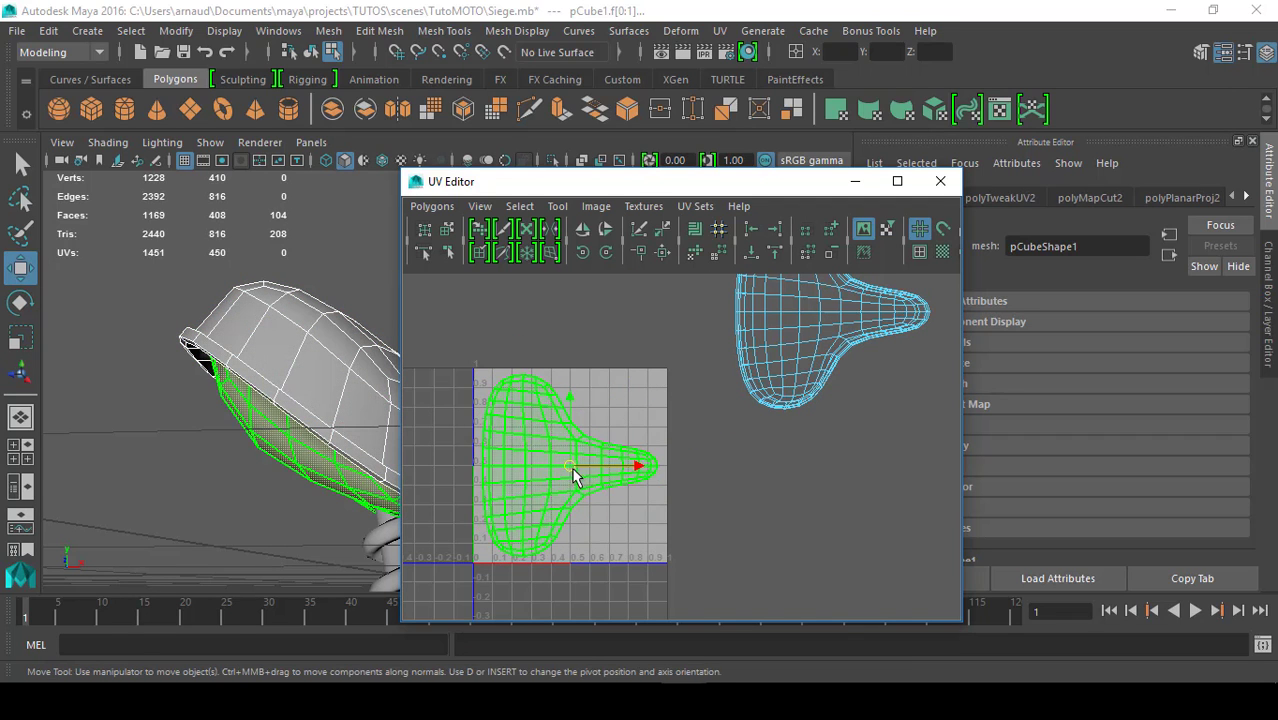
left_click_drag(573, 469, 850, 539)
left_click(867, 438)
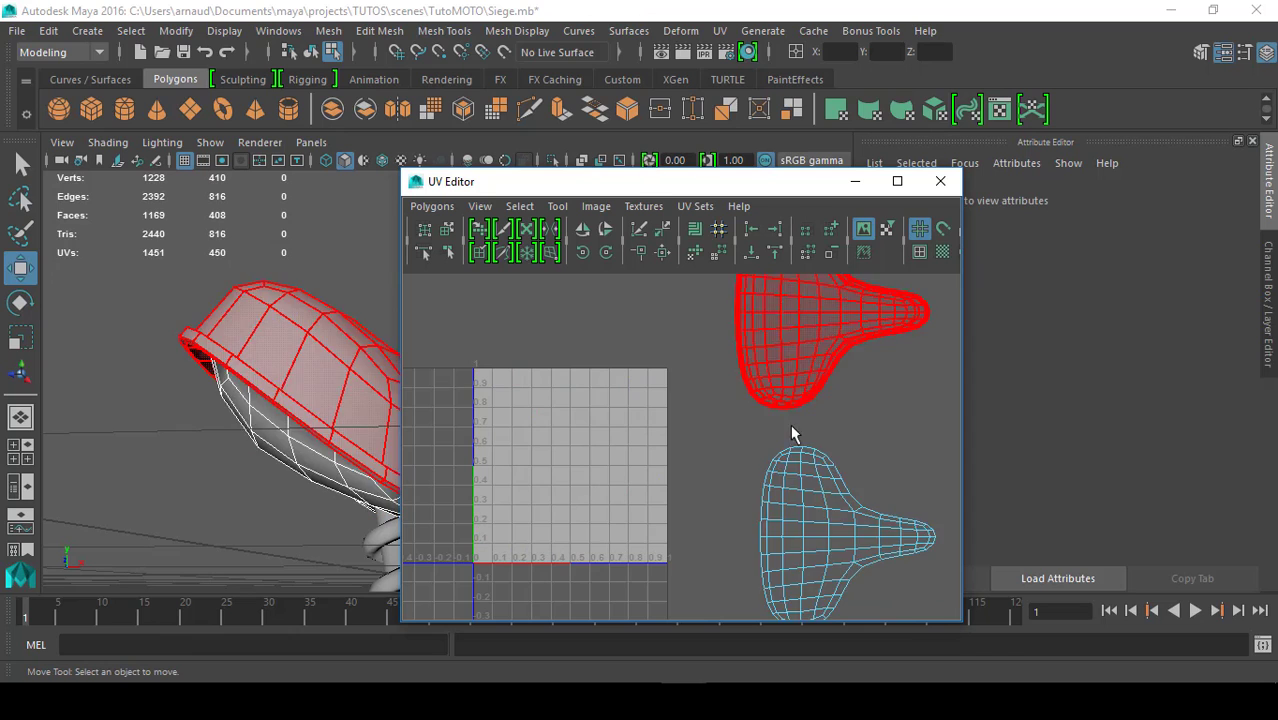
- Select all UVs of the seat's underside shell and open the Unfold UVs options
scroll(701, 468, "down", 4)
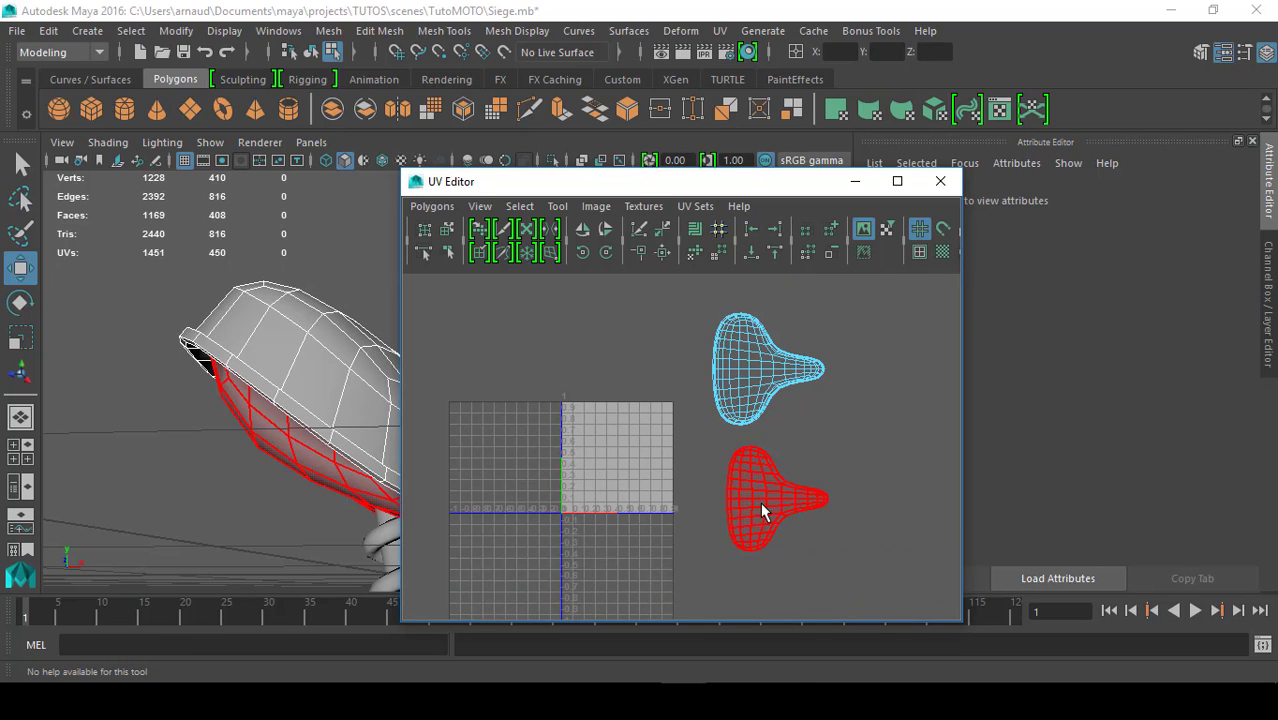
right_click_drag(762, 505, 821, 504)
double_click(779, 508)
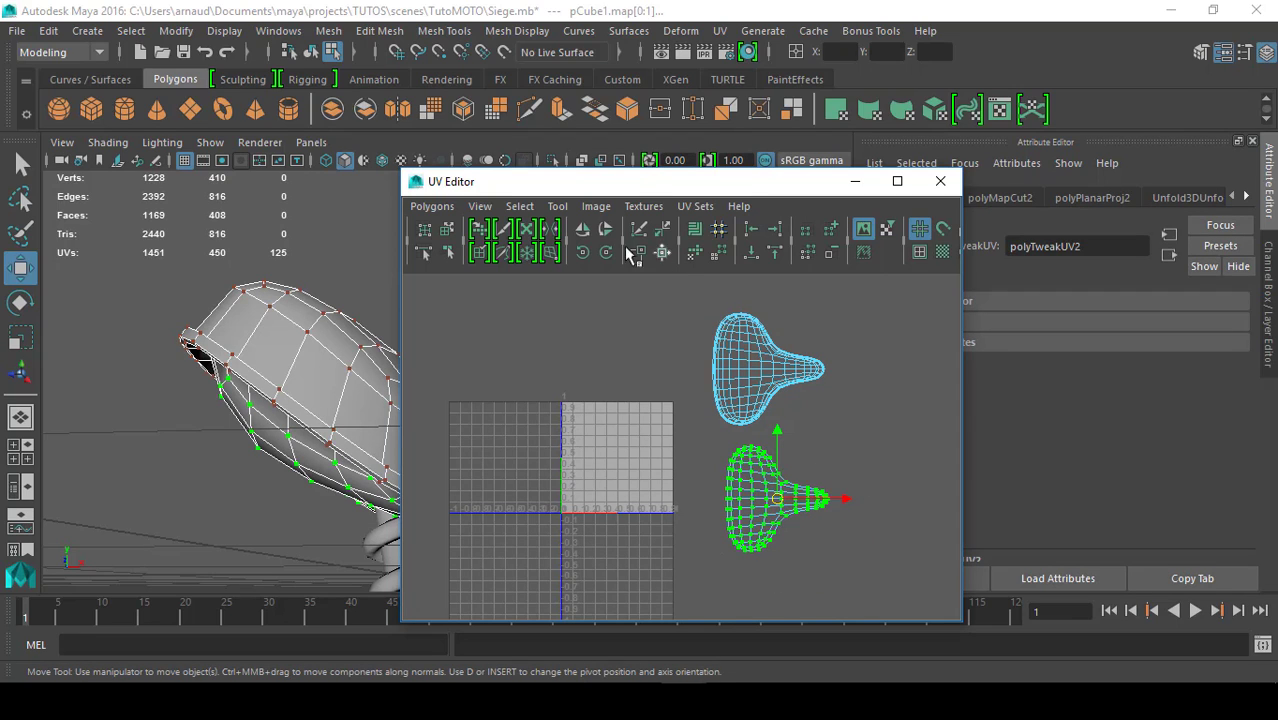
left_click(694, 258, "shift")
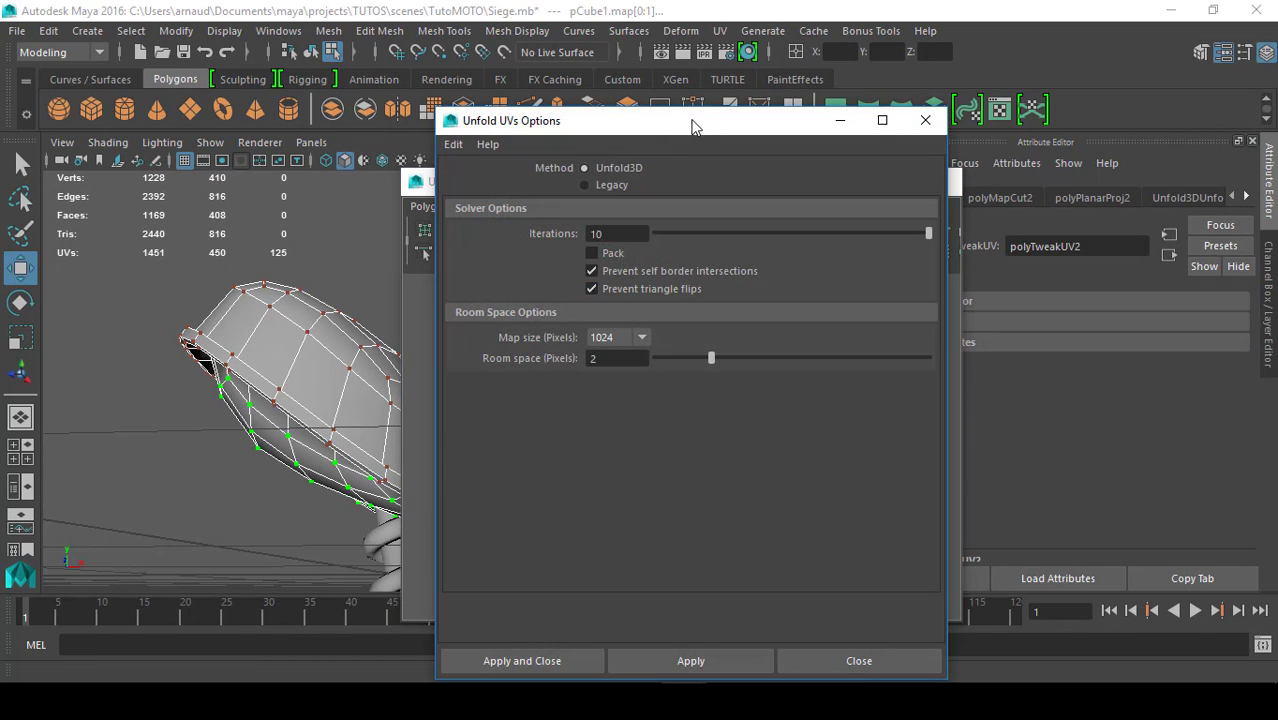
left_click_drag(694, 126, 260, 137)
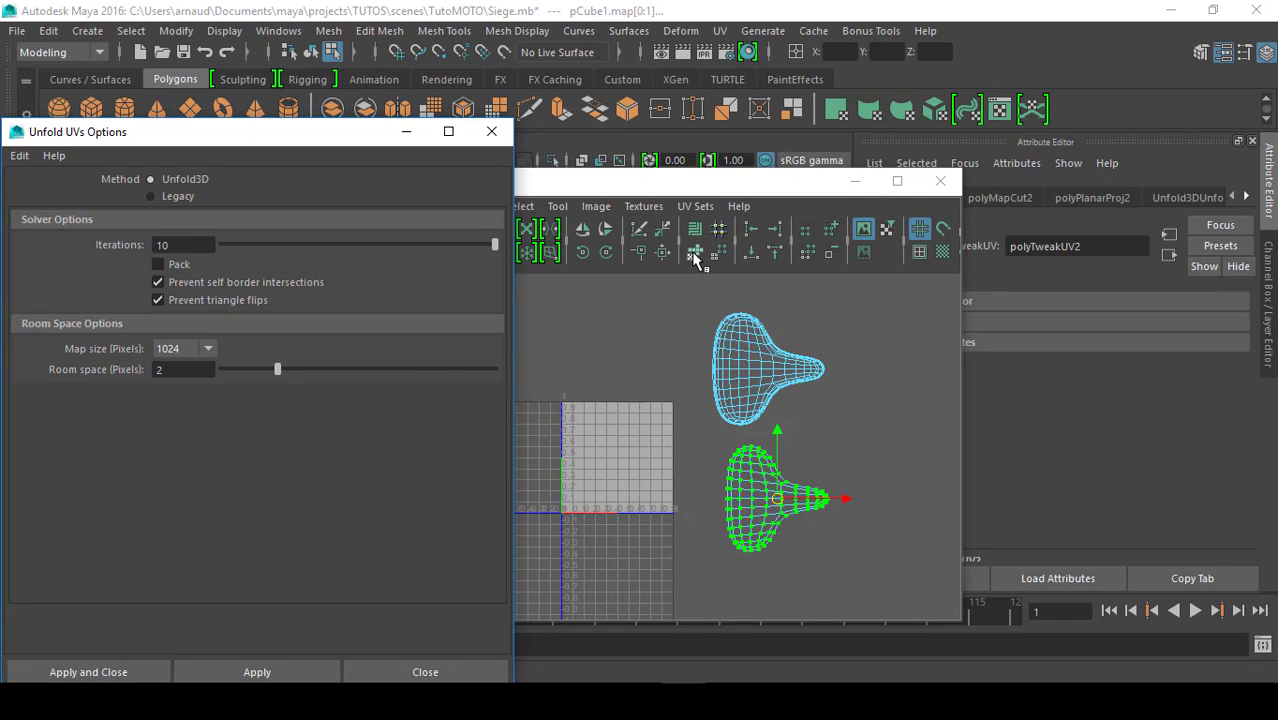
left_click_drag(316, 136, 600, 144)
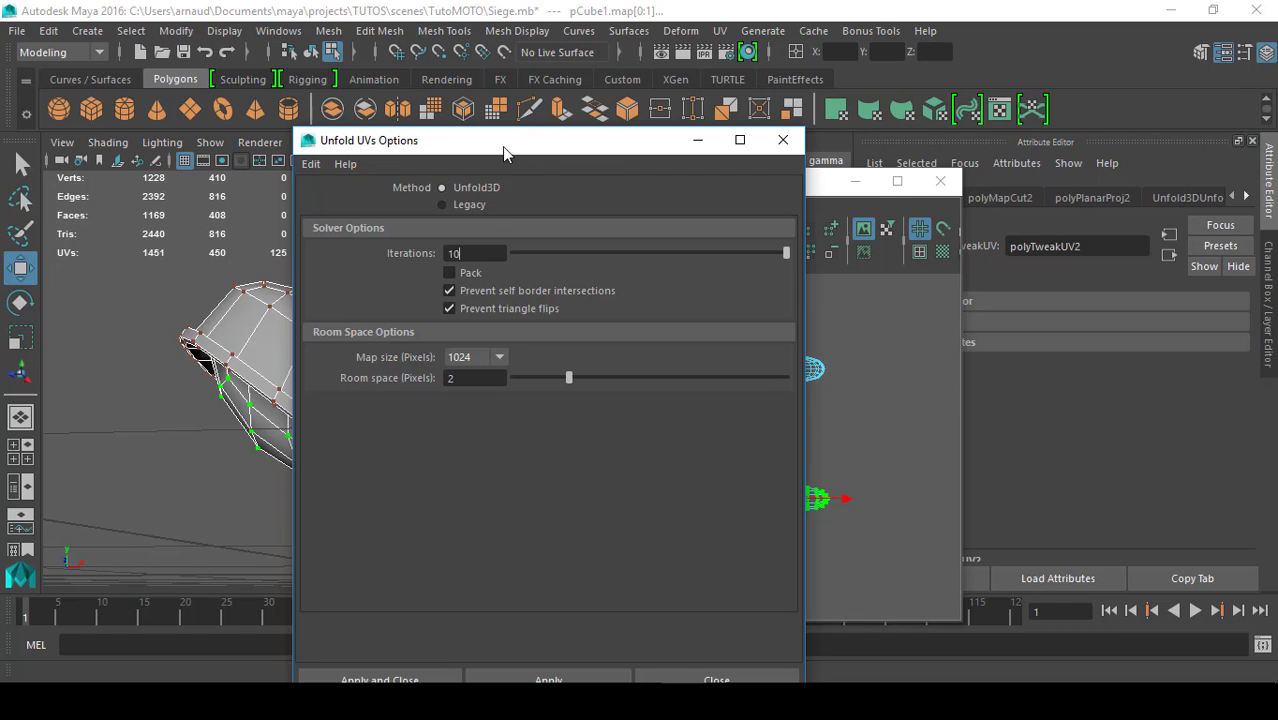
left_click_drag(504, 148, 654, 112)
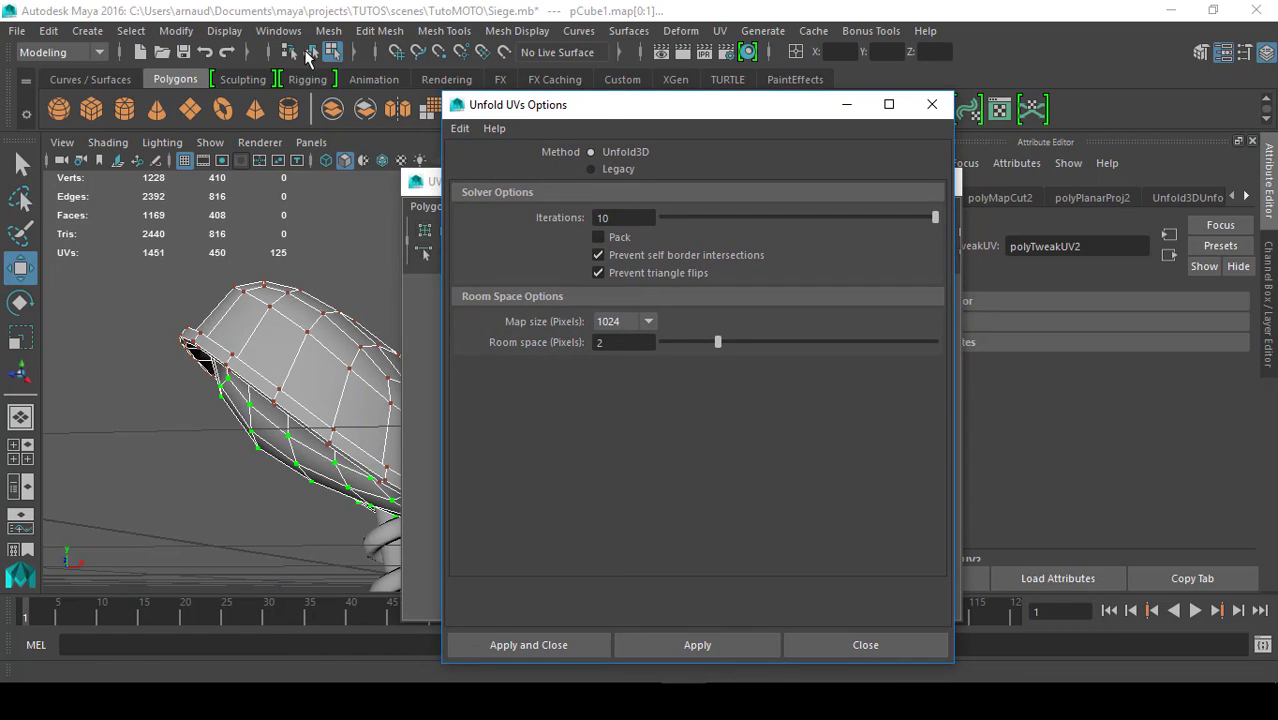
left_click(278, 31)
mouse_move(316, 157)
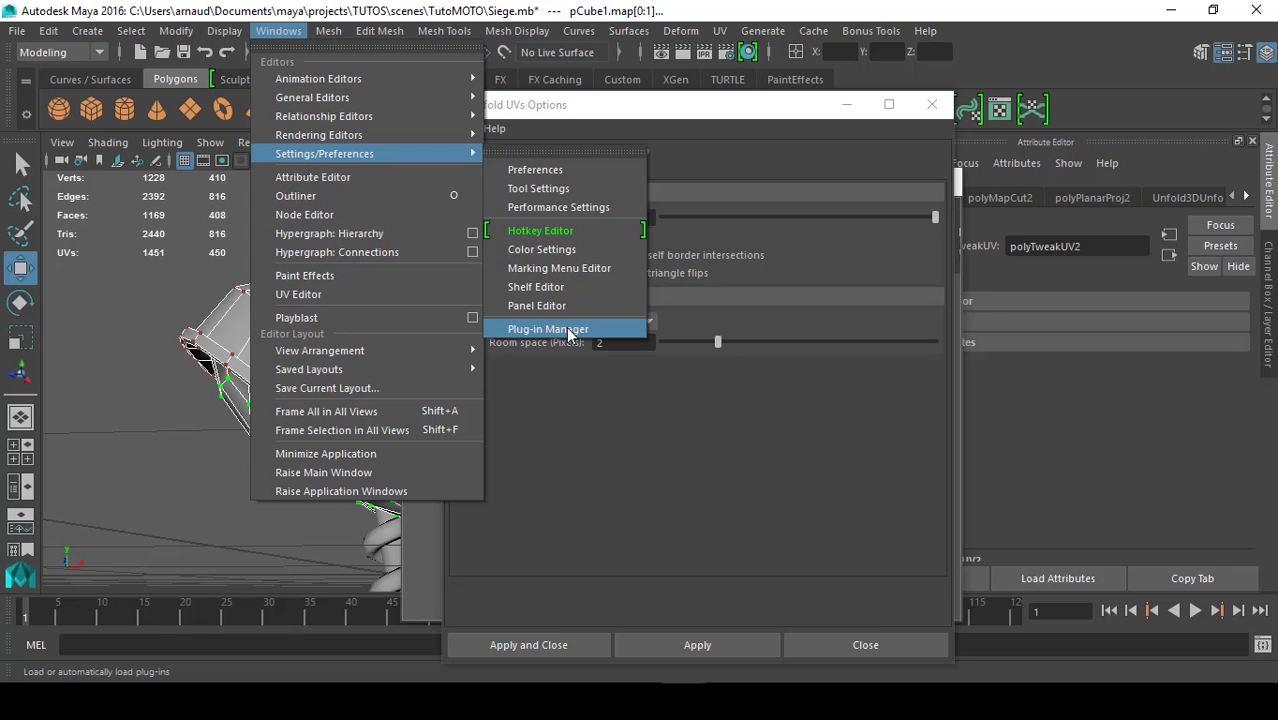
left_click(708, 101)
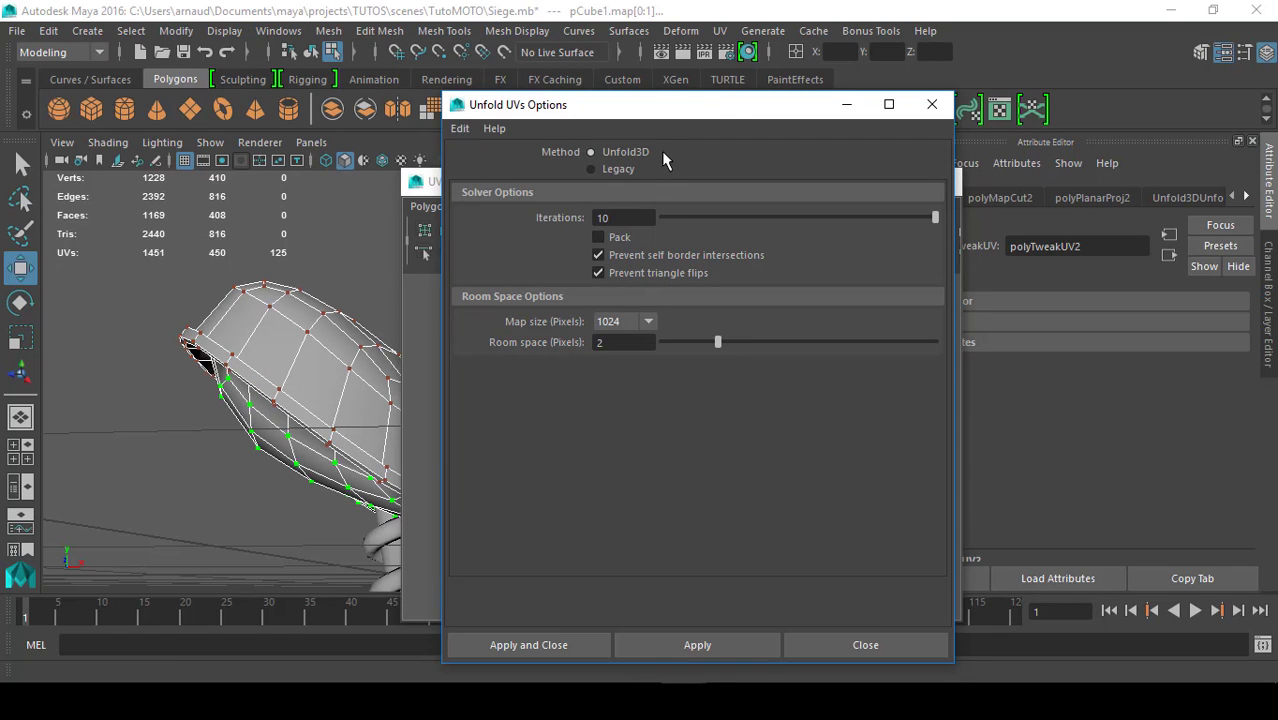
- Unfold the underside shell with the Unfold3D method, 10 iterations and Pack disabled
left_click(598, 238)
left_click_drag(700, 104, 1062, 103)
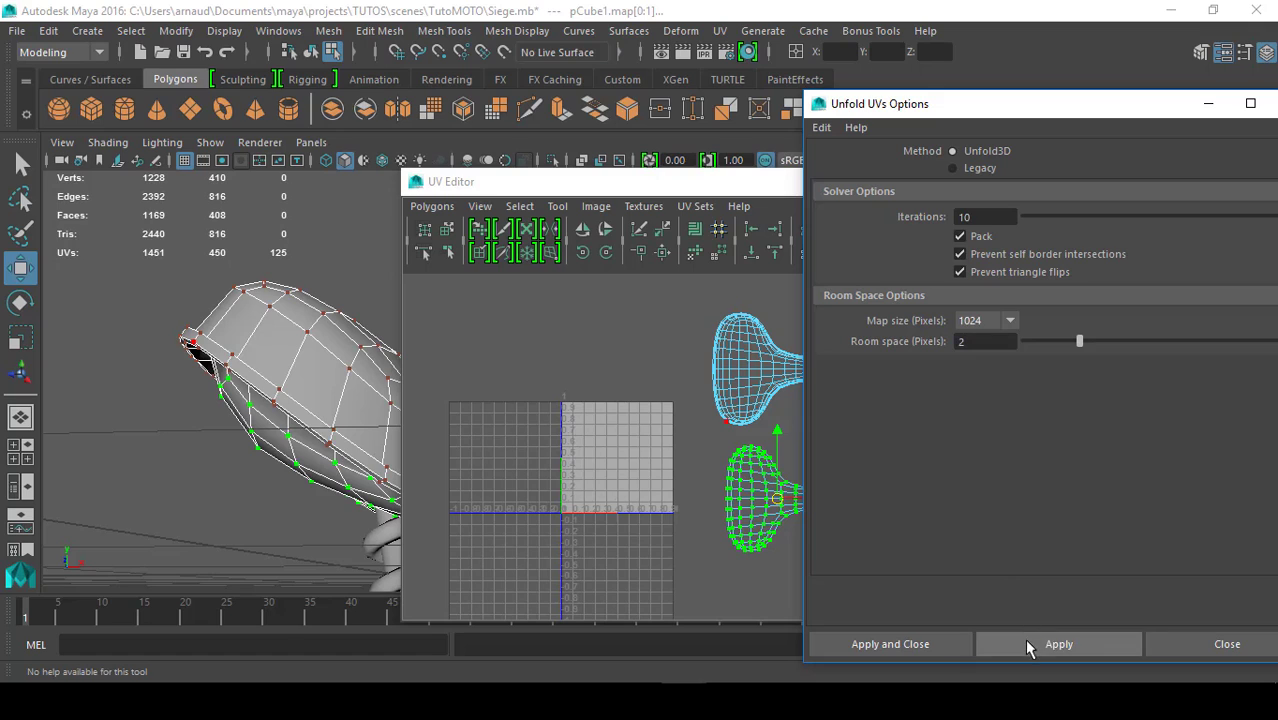
left_click(960, 237)
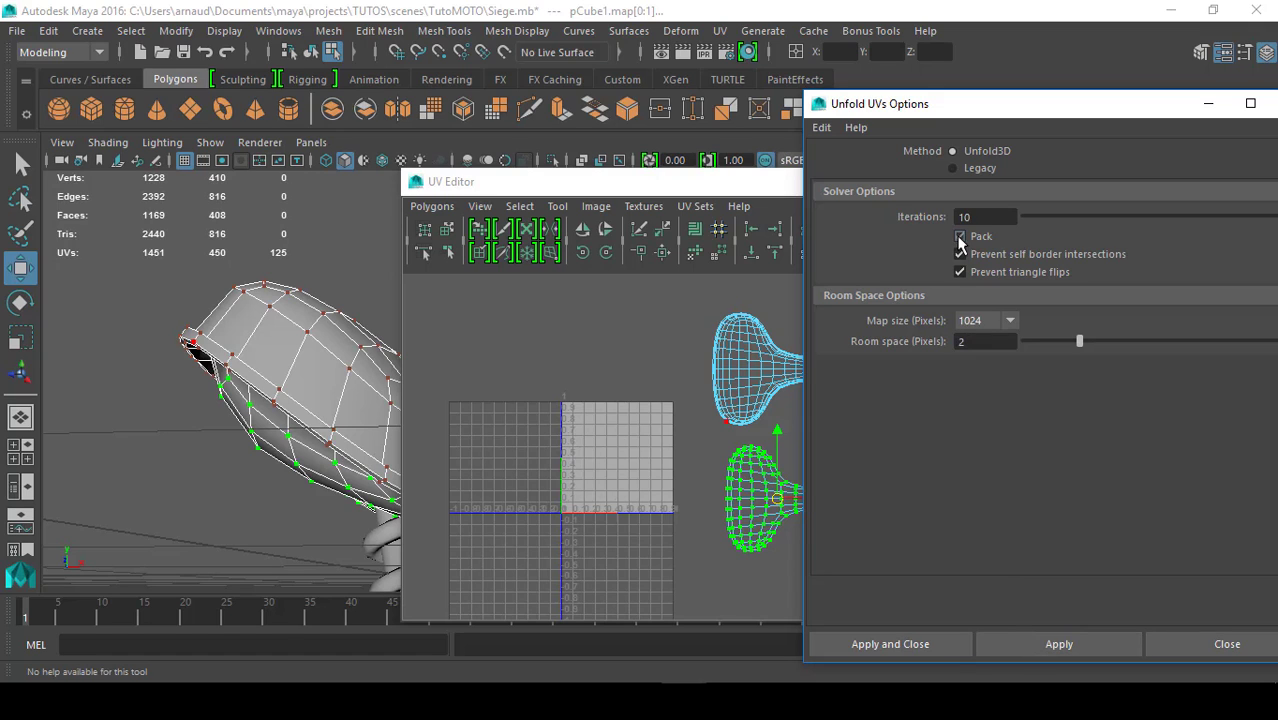
left_click(1025, 644)
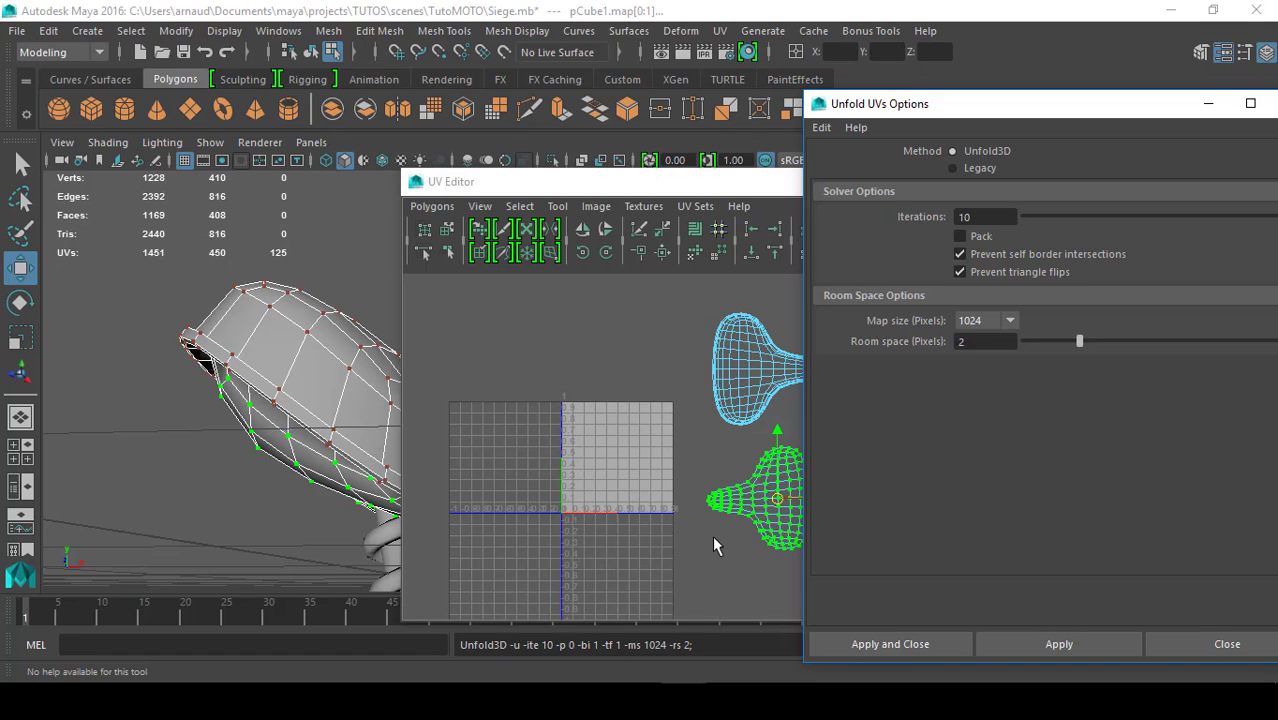
- Unfold the seat's top shell with Unfold3D and Pack enabled so both shells fit the 0–1 space, and close the options
left_click(752, 374)
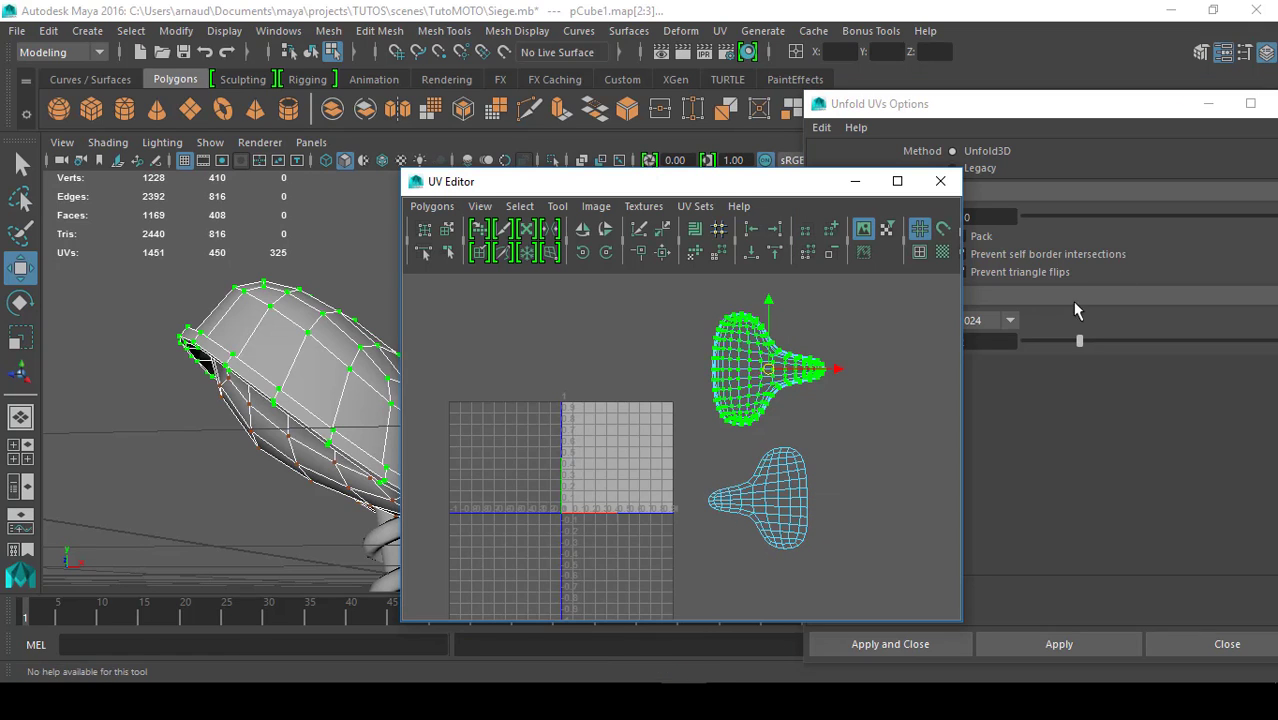
left_click(1040, 113)
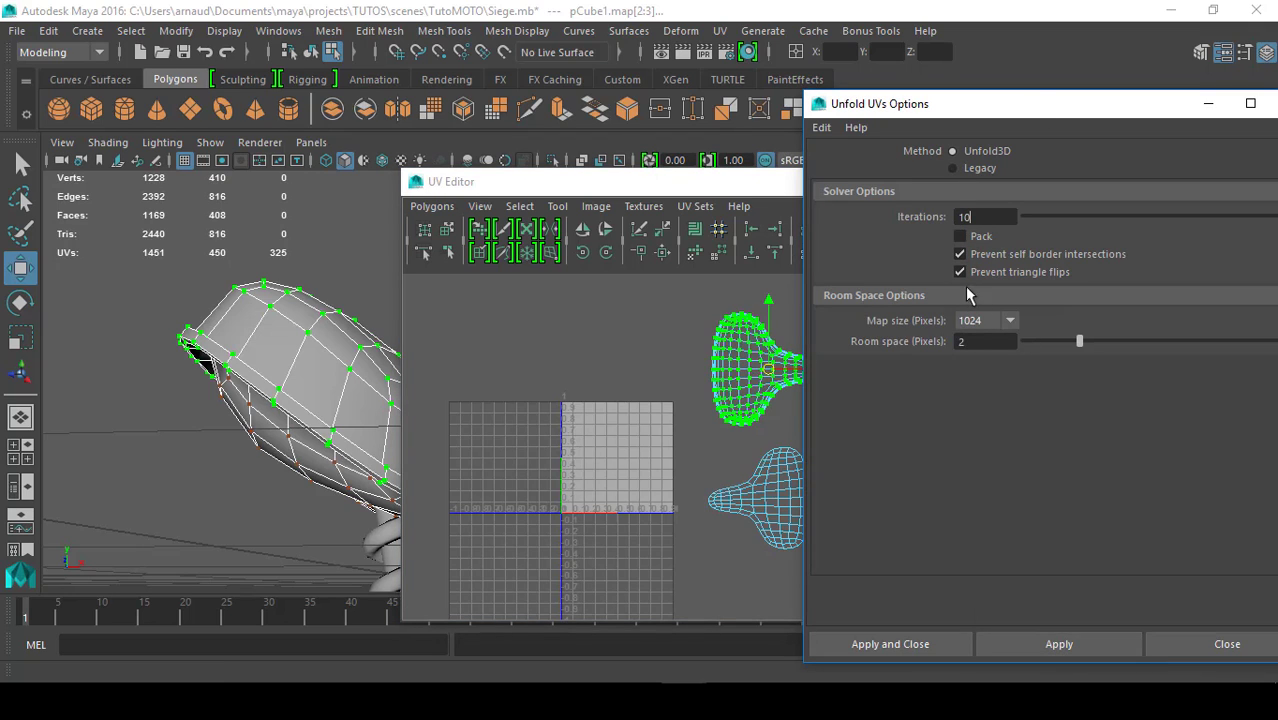
left_click(1020, 648)
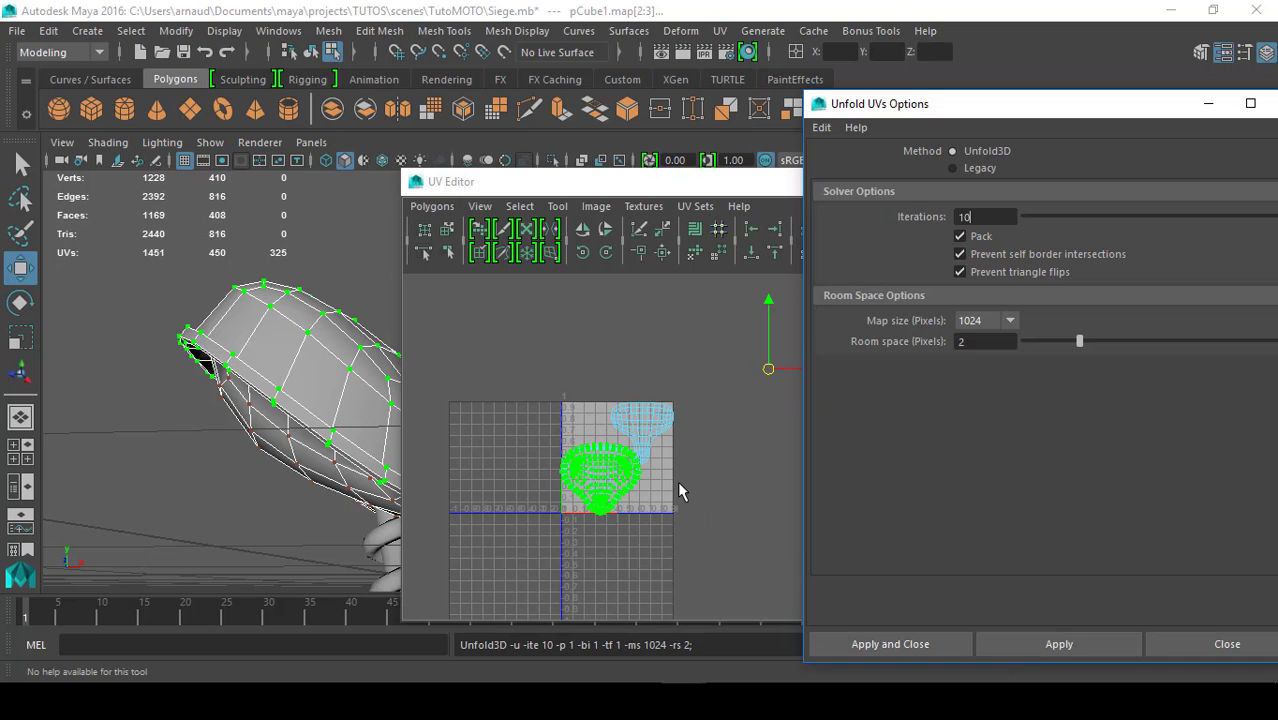
scroll(678, 483, "up", 3)
left_click(568, 540)
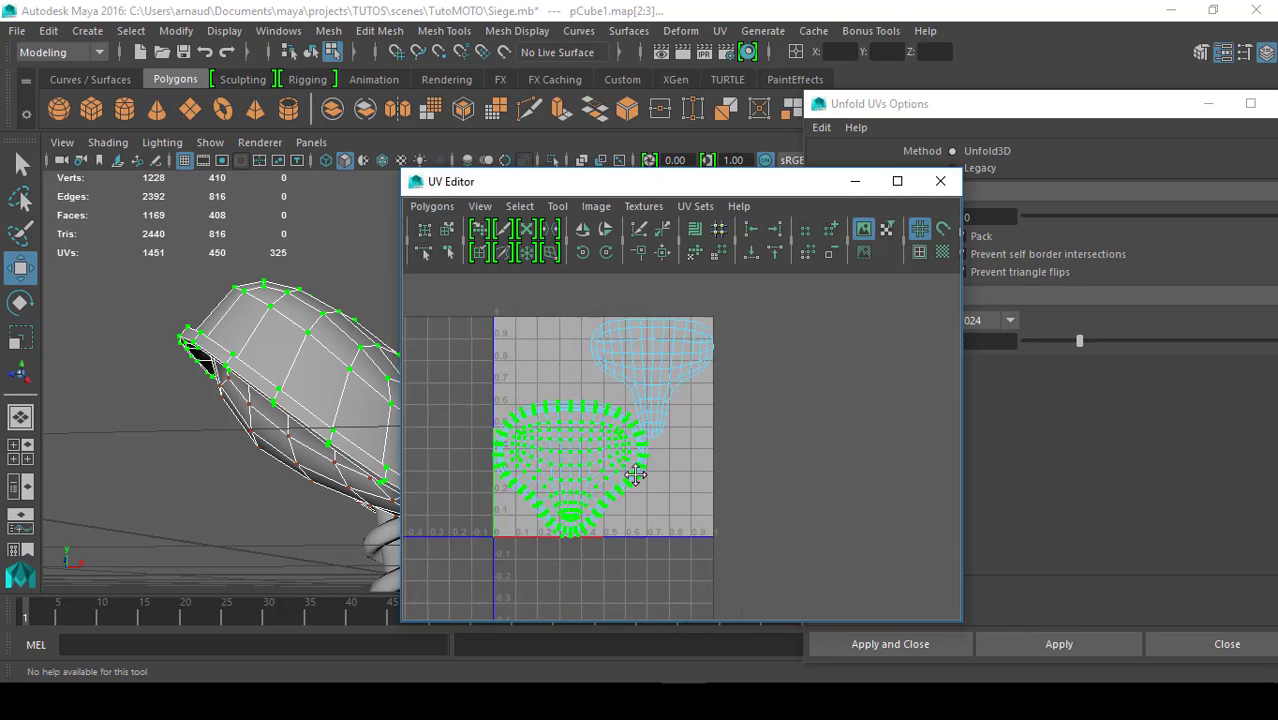
scroll(536, 471, "up", 3)
scroll(559, 505, "down", 3)
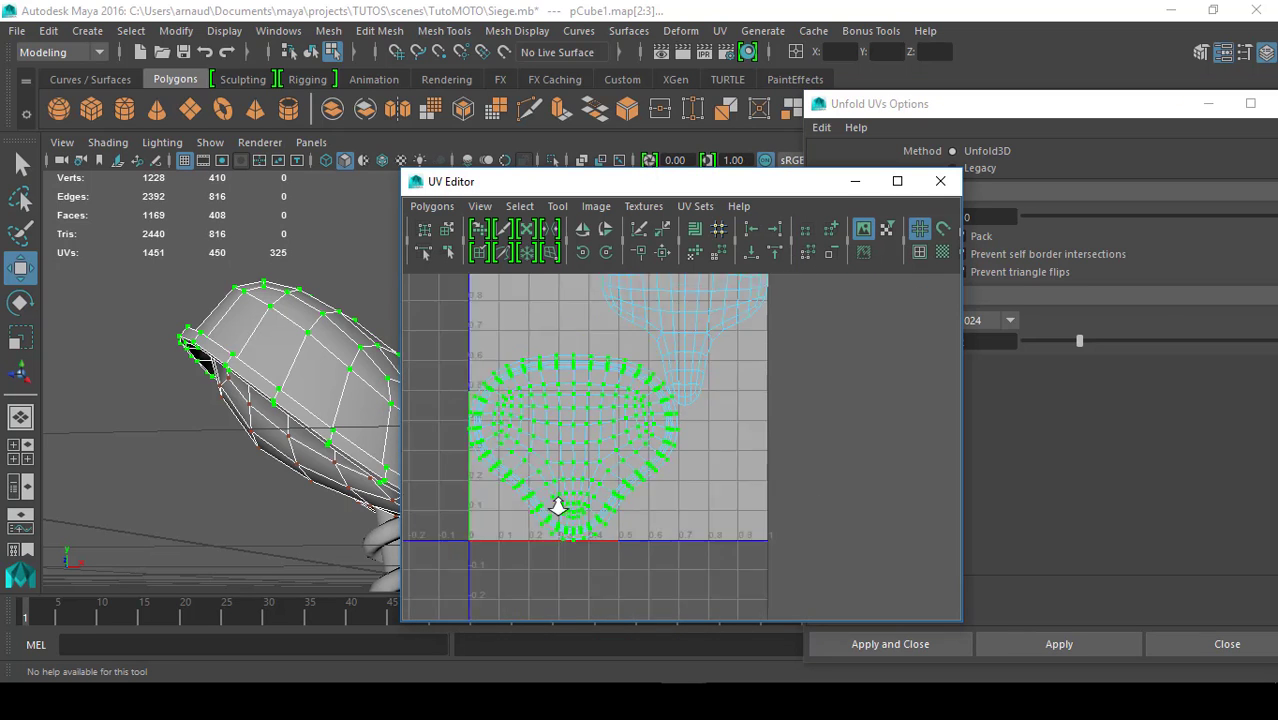
left_click_drag(1045, 113, 676, 100)
left_click(866, 630)
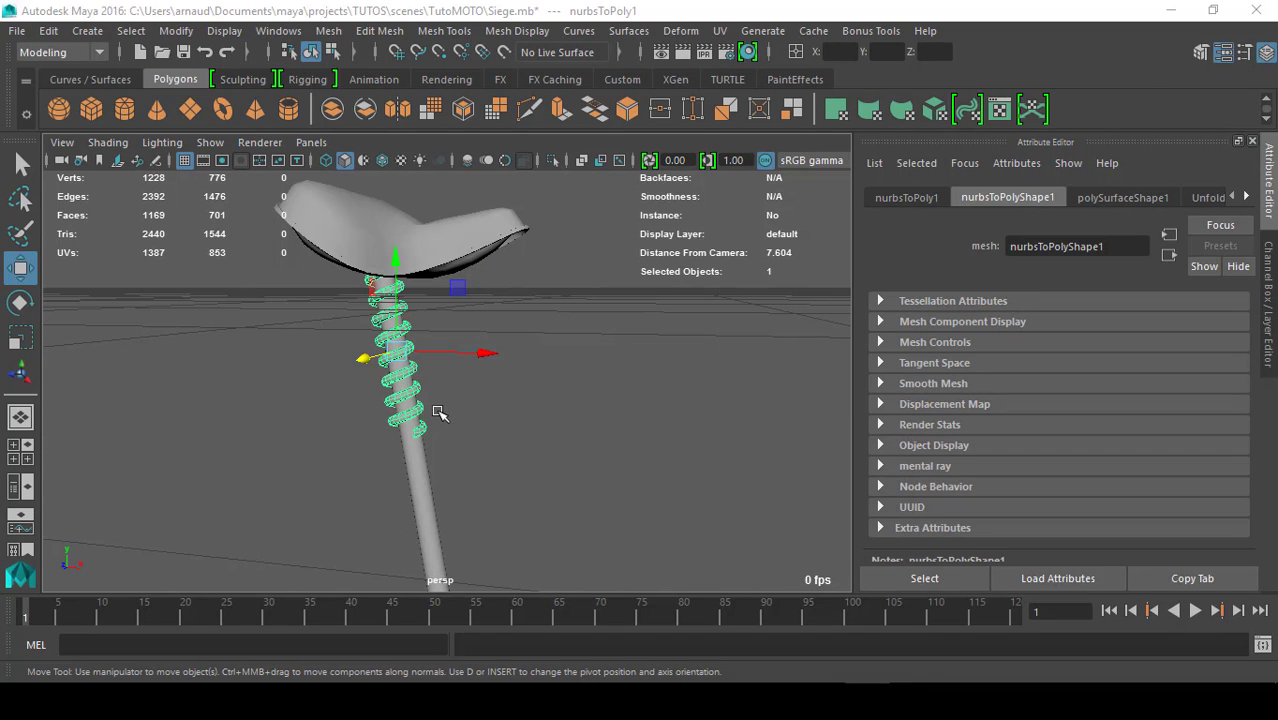
- Isolate the selected spring coil around the seat post in the perspective view
left_click_drag(422, 444, 397, 392, "alt")
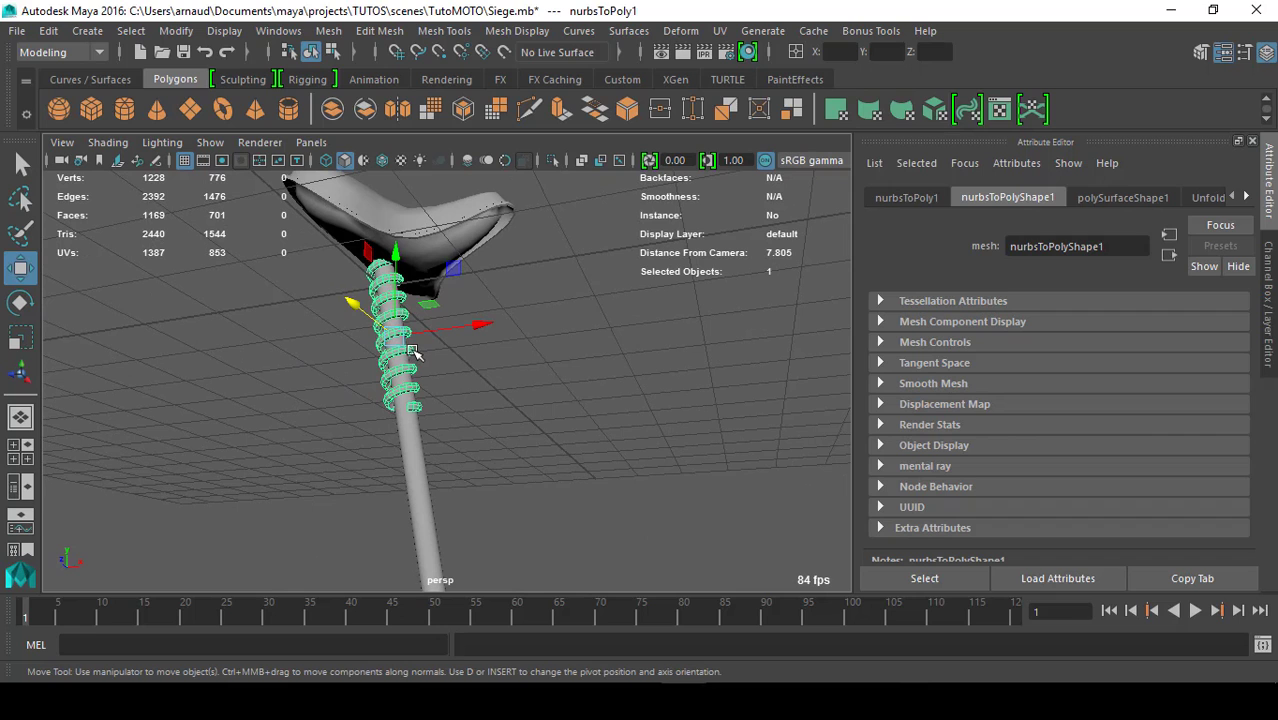
middle_click_drag(413, 361, 467, 403, "alt")
scroll(452, 401, "up", 4)
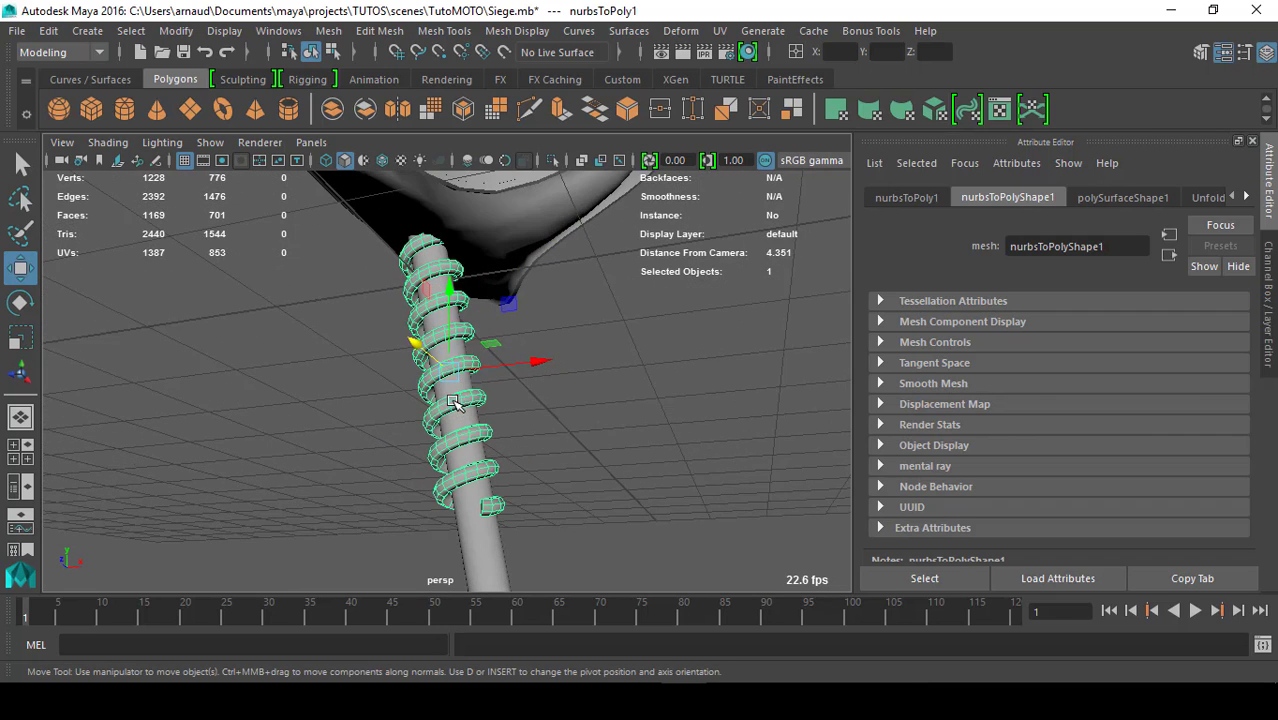
right_click_drag(453, 401, 457, 405, "alt")
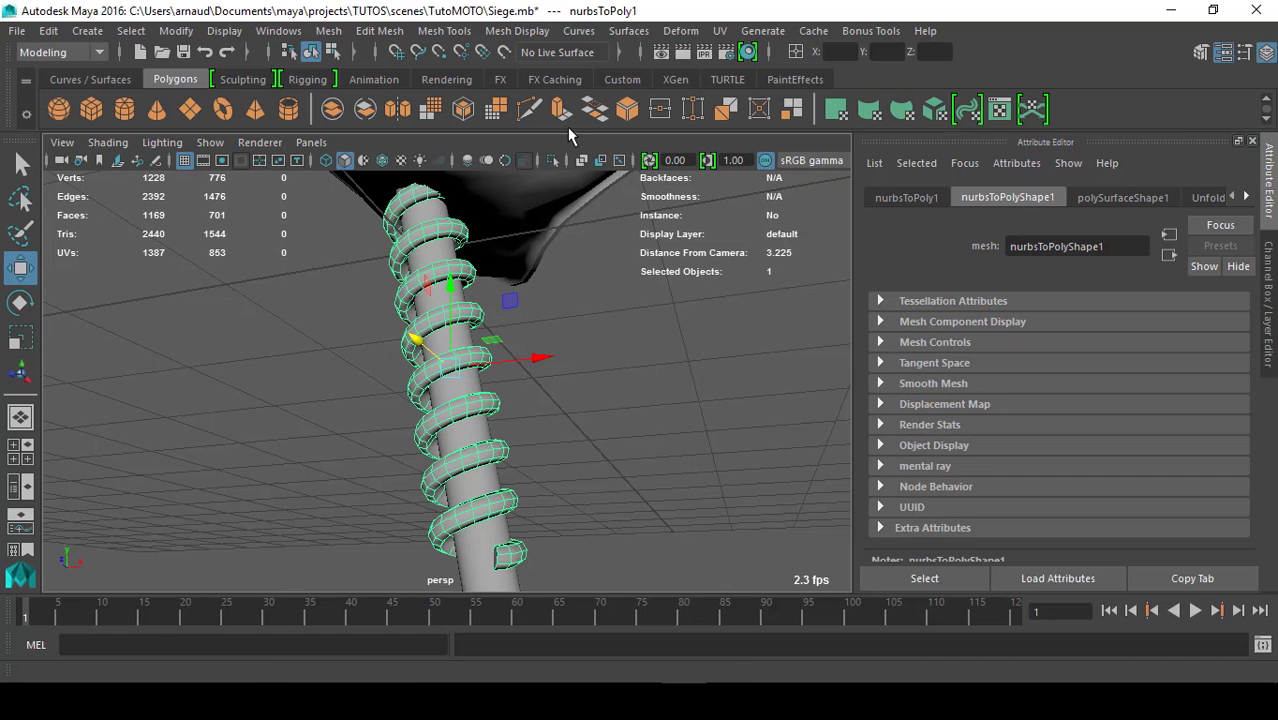
left_click(553, 160)
mouse_move(400, 386)
left_mouse_down("alt")
mouse_move(441, 408)
mouse_move(408, 365)
left_mouse_up("alt")
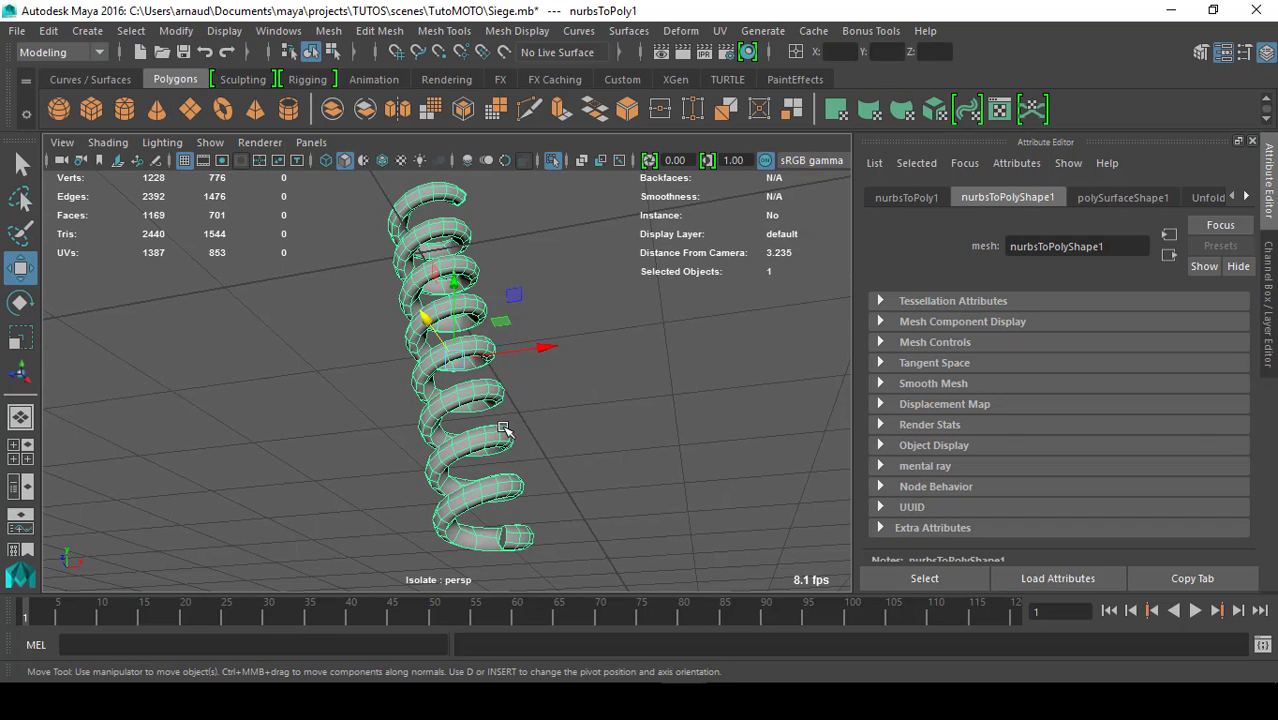
- Open the spring coil's UVs in the UV Editor and unitize them
scroll(504, 430, "up", 3)
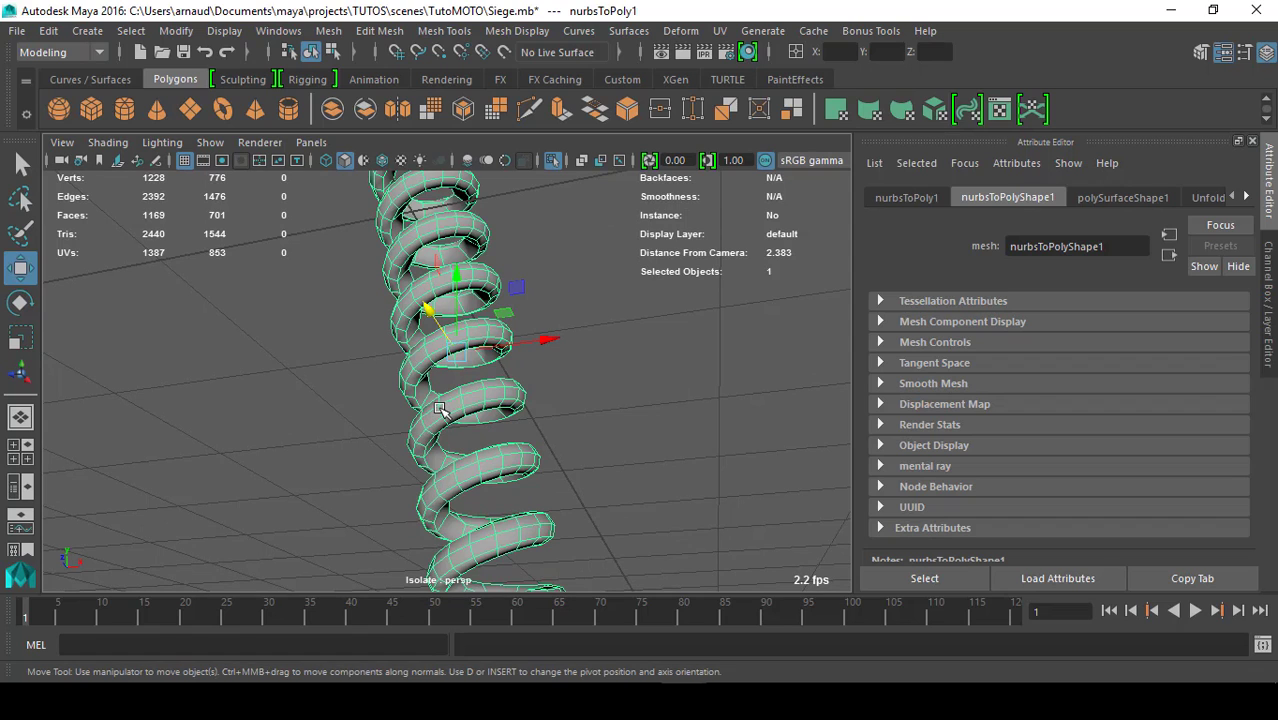
left_click(998, 110)
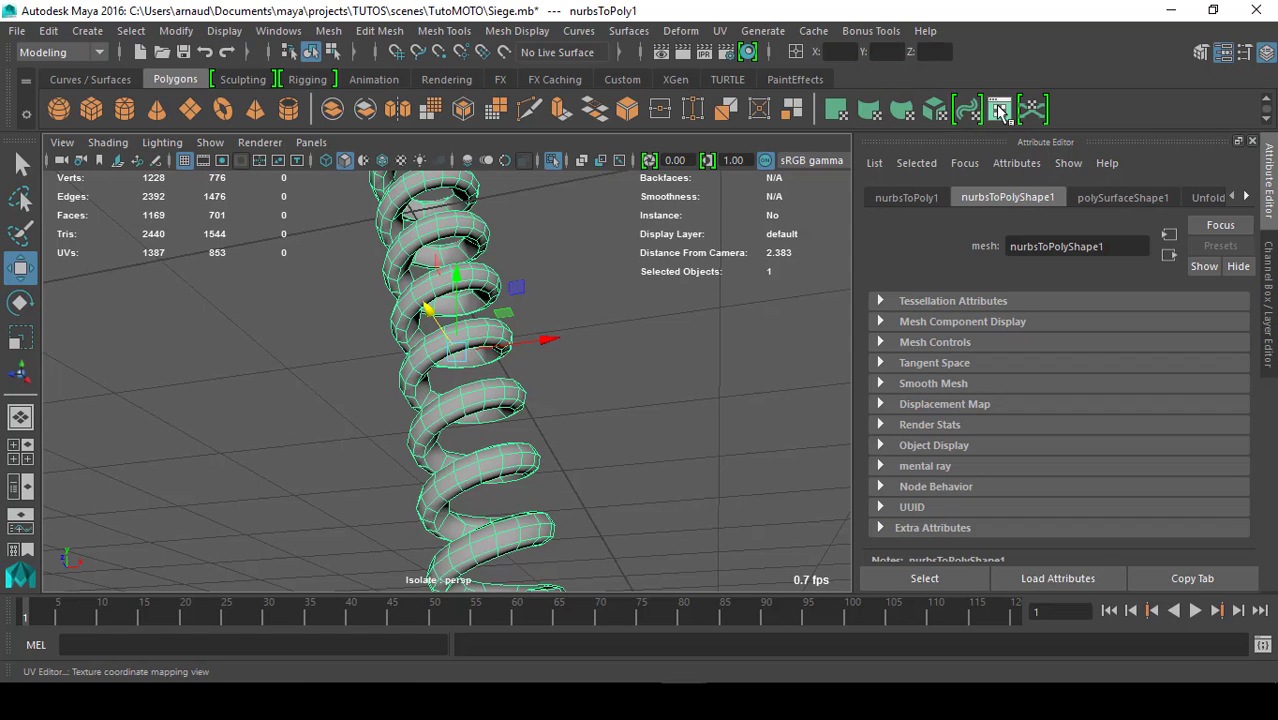
scroll(665, 357, "down", 4)
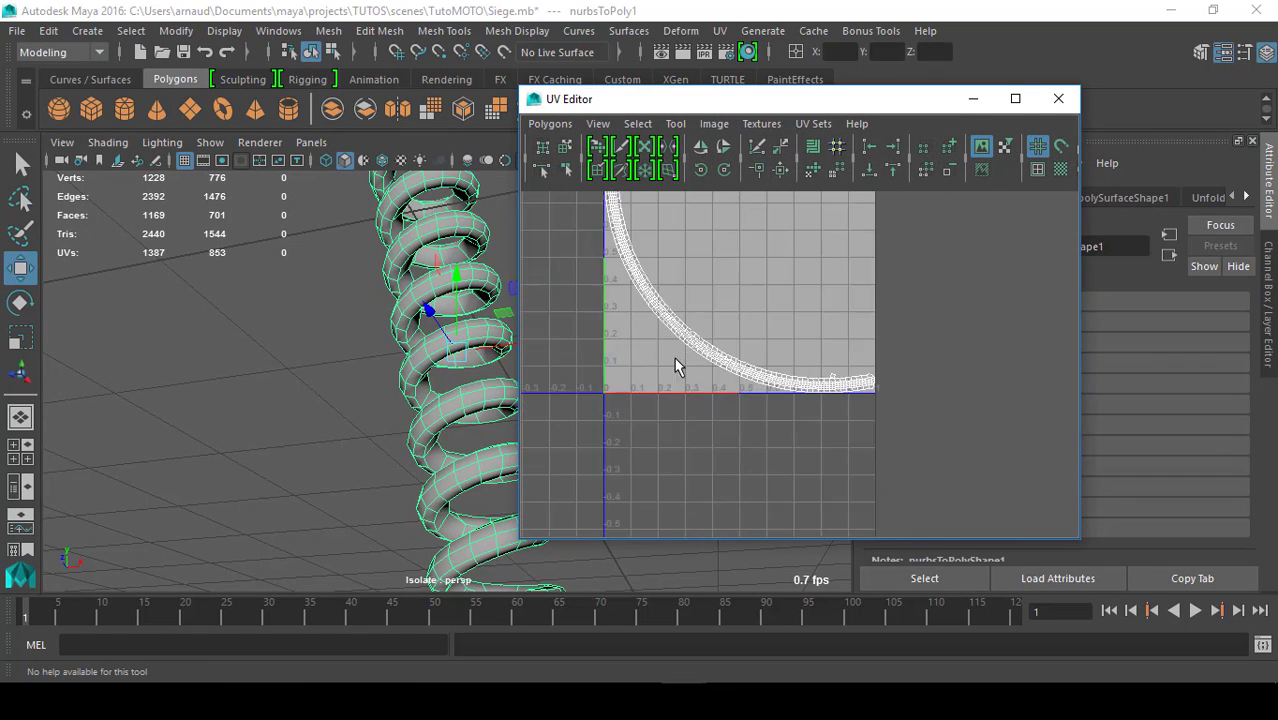
middle_click_drag(748, 265, 817, 330, "alt")
scroll(757, 330, "down", 1)
scroll(757, 338, "up", 2)
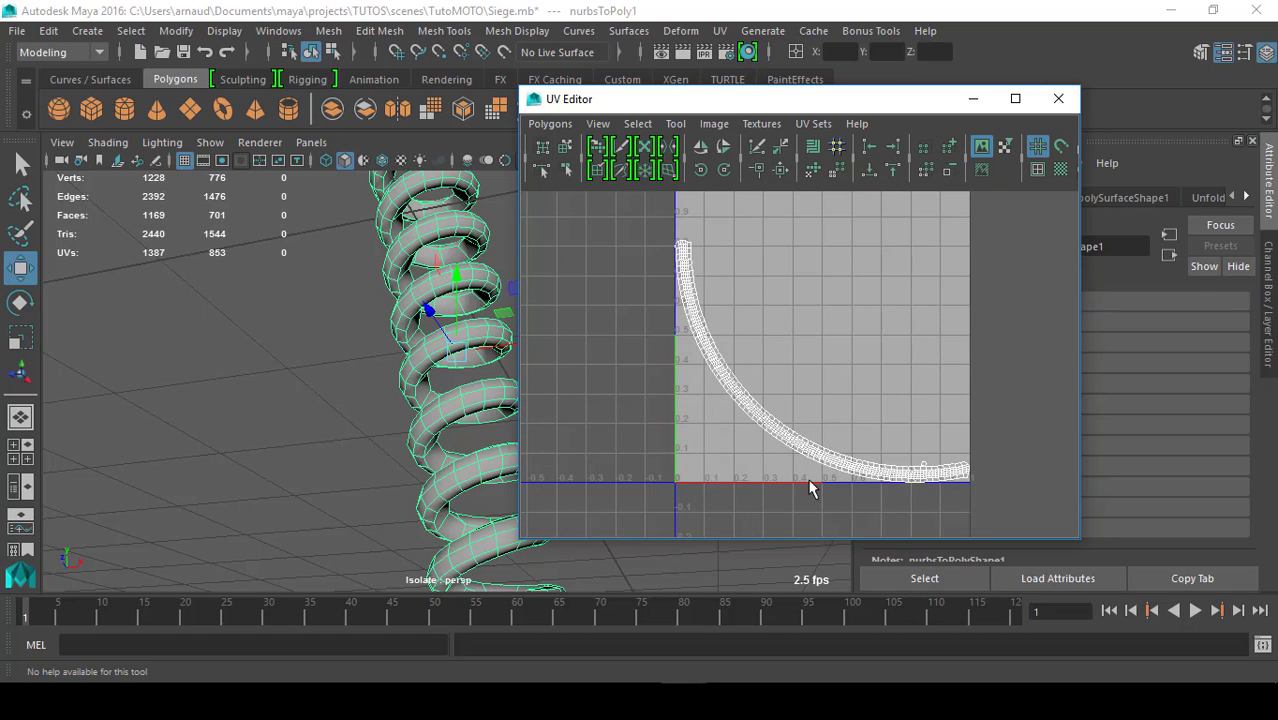
middle_click_drag(710, 257, 710, 275, "alt")
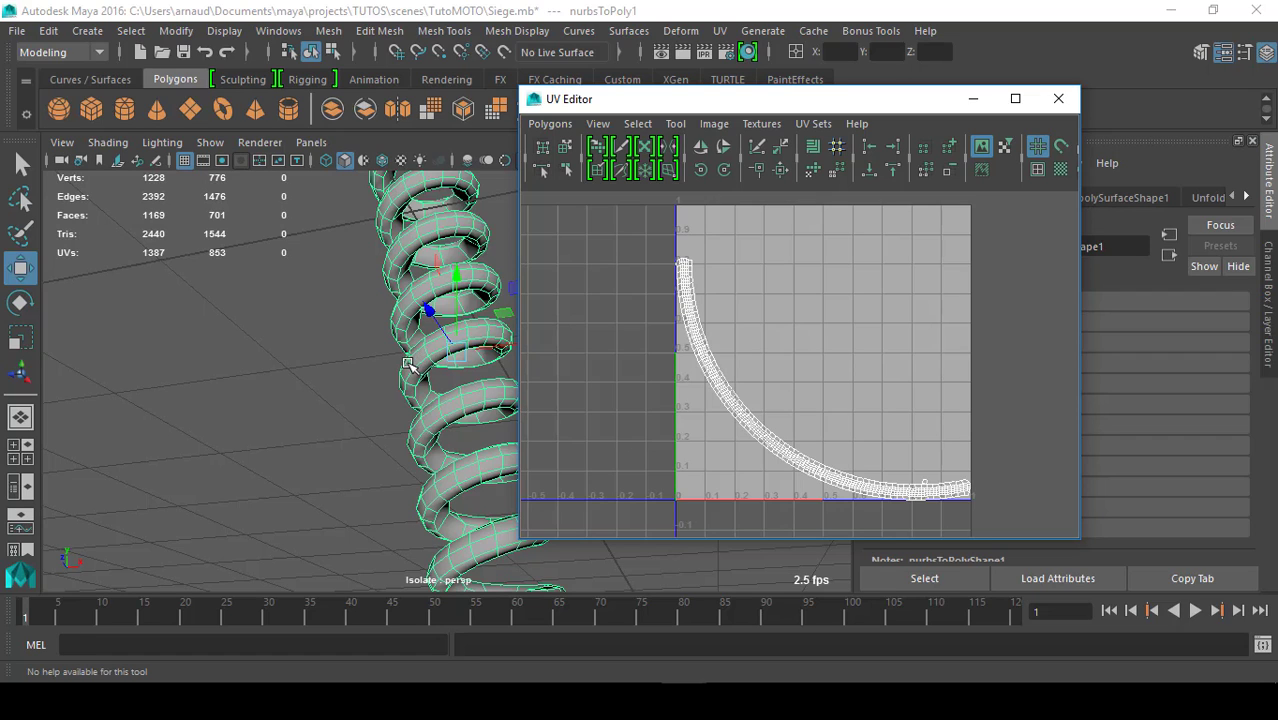
left_click(555, 127)
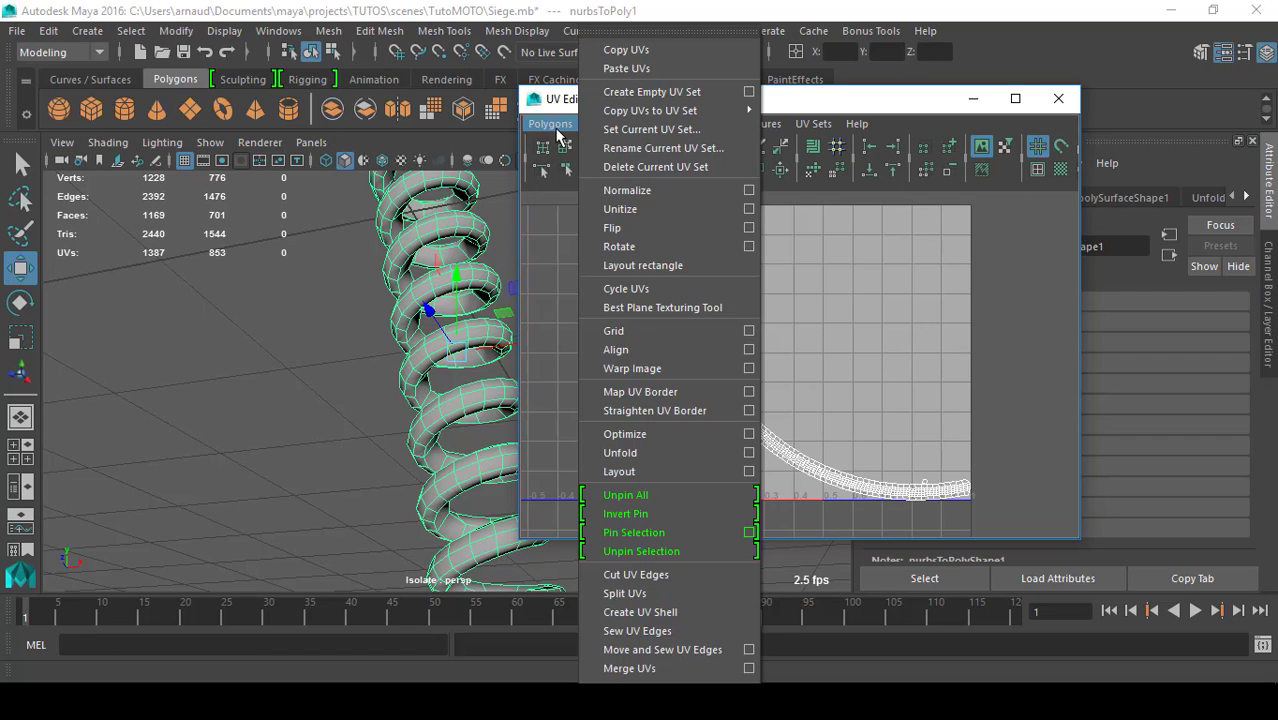
left_click(621, 209)
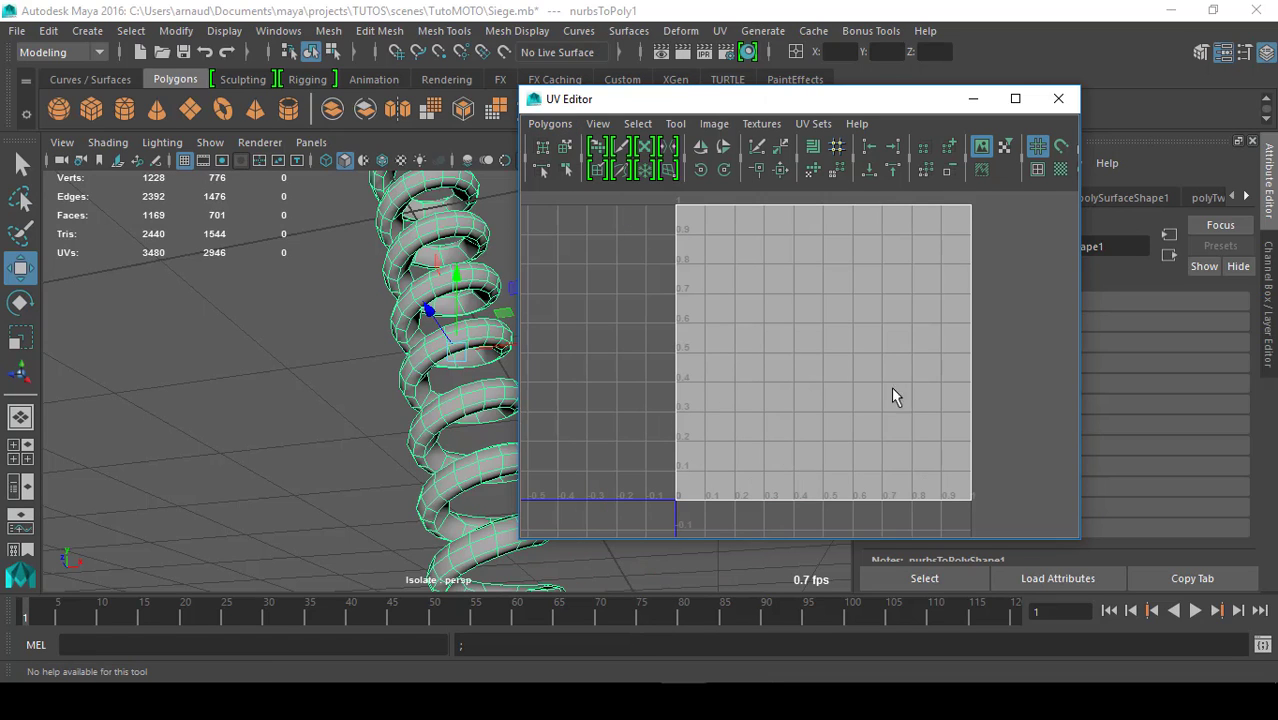
- Switch to face selection in the UV Editor and move several of the stacked unitized coil faces apart, one by one
right_click_drag(744, 352, 820, 354)
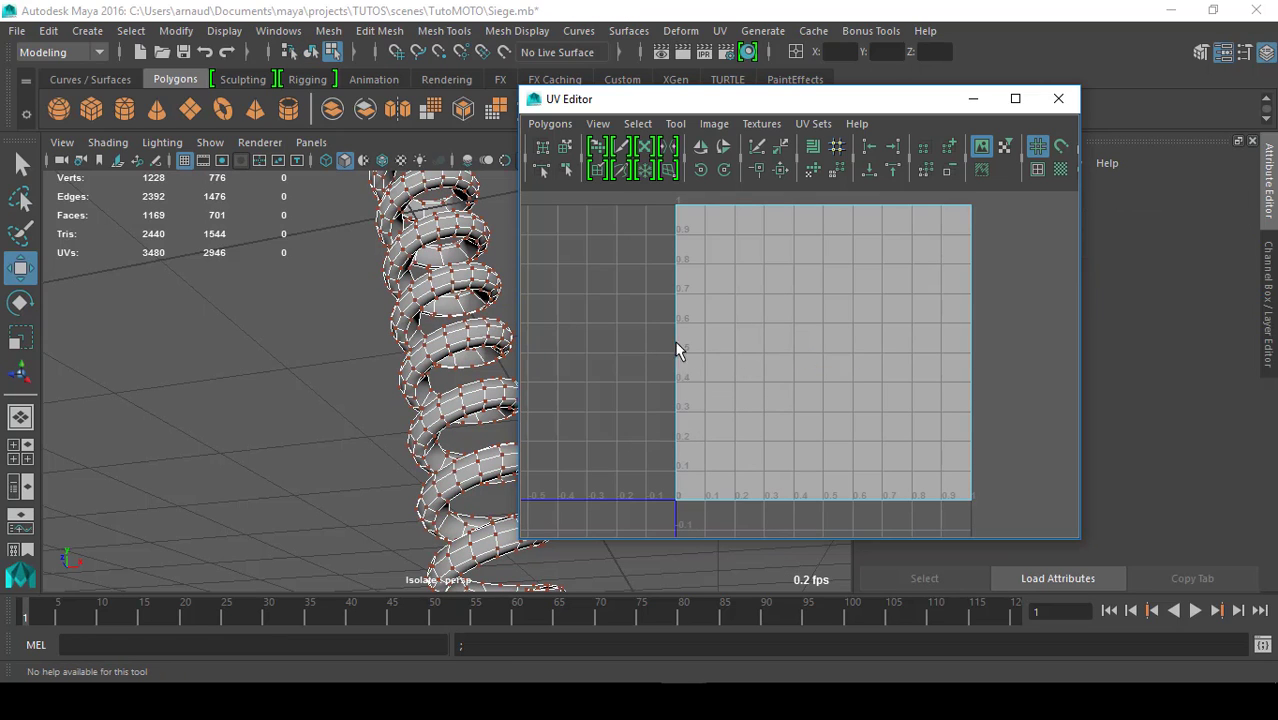
right_click_drag(716, 346, 670, 322)
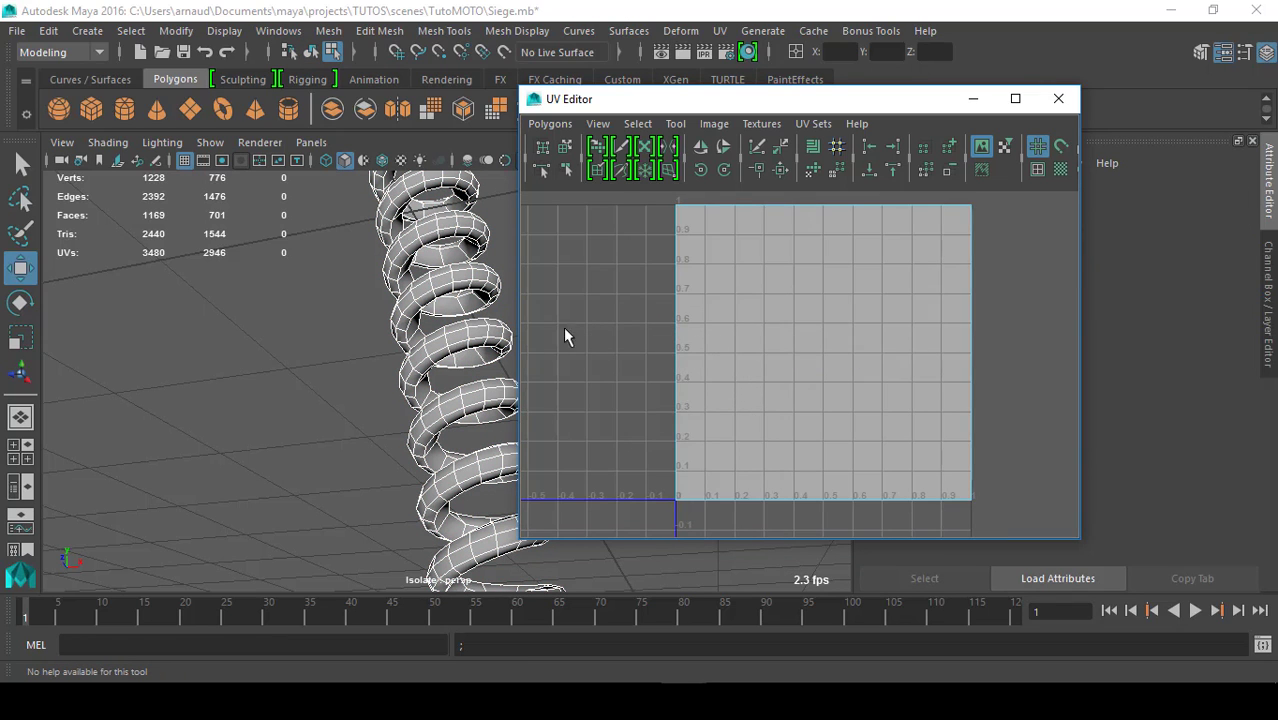
left_click(688, 228)
left_click(916, 512)
left_click(707, 222)
left_click(782, 358)
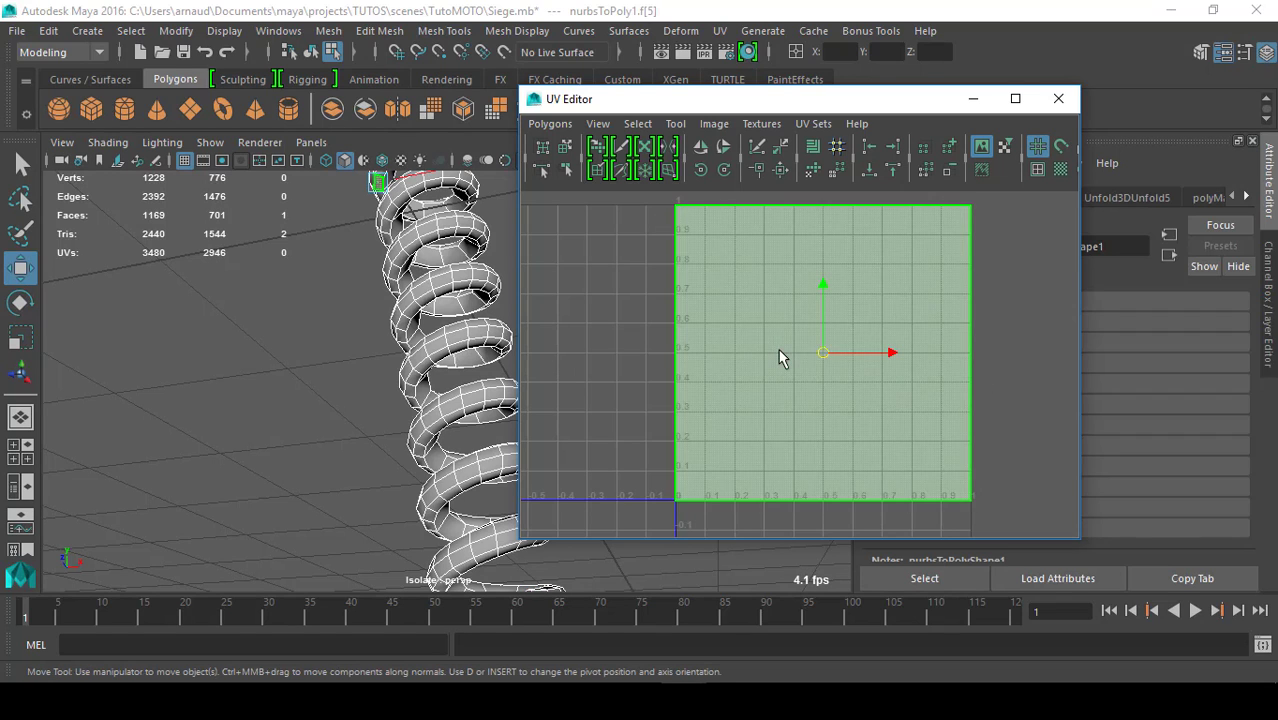
left_click_drag(824, 353, 1075, 359)
left_click(806, 374)
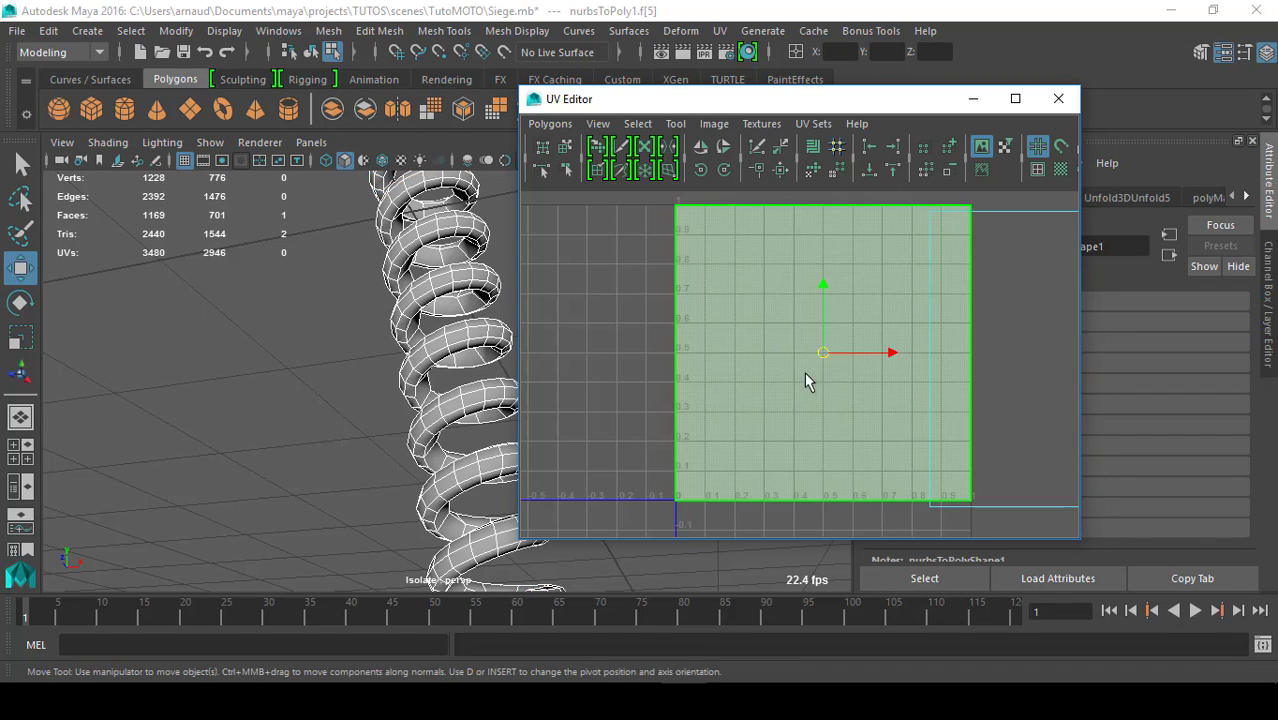
left_click_drag(820, 360, 699, 300)
key("ctrl+z")
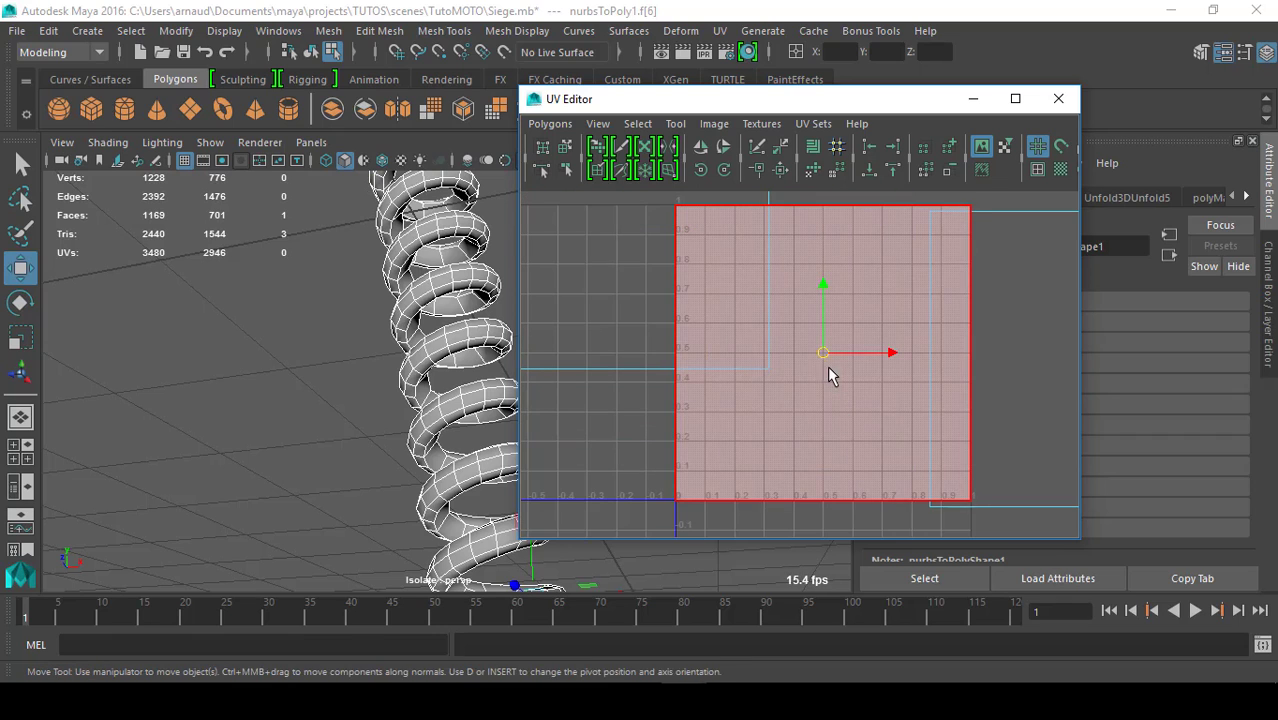
left_click_drag(819, 357, 543, 489)
left_click(836, 374)
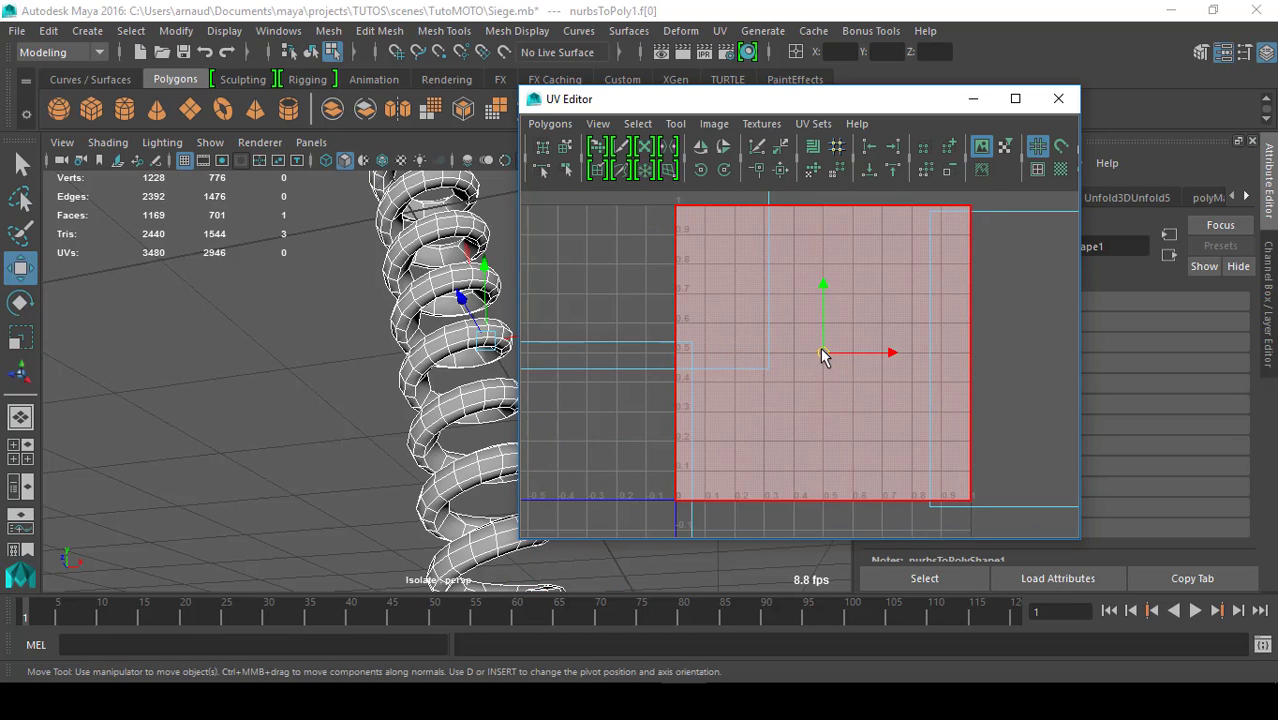
left_click_drag(820, 347, 900, 547)
scroll(790, 402, "down", 5)
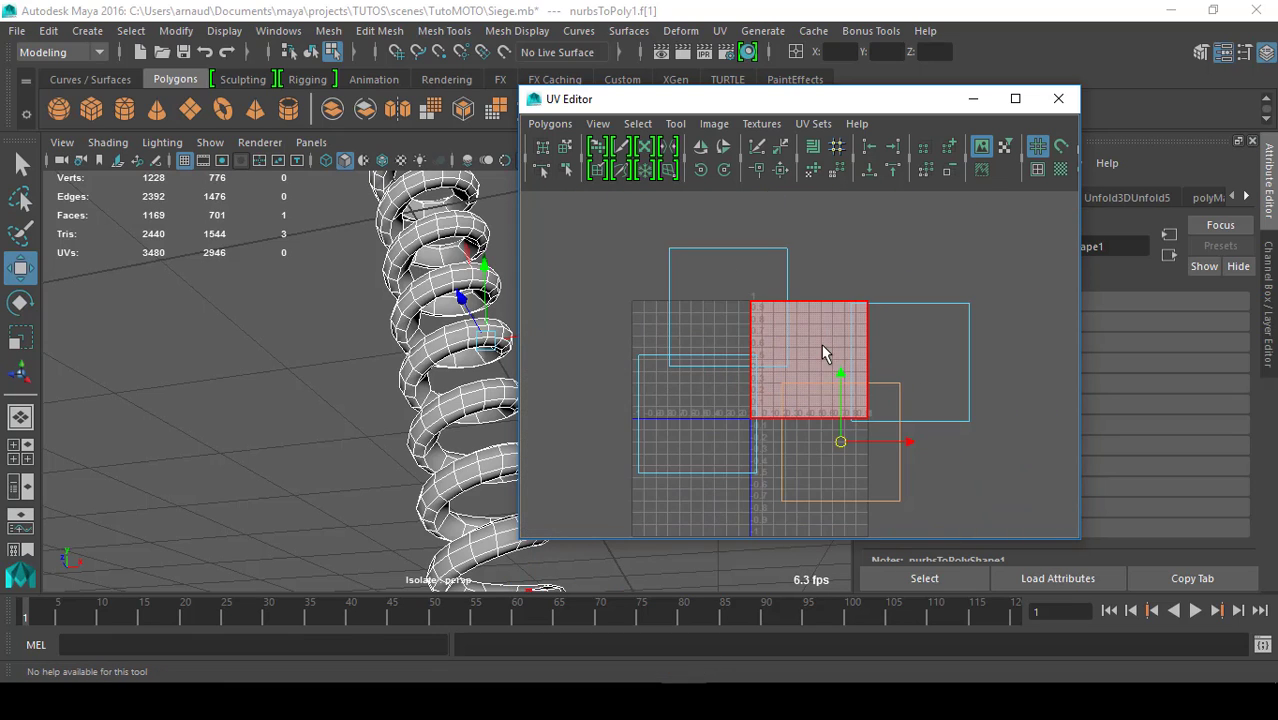
left_click(817, 358)
left_click_drag(817, 351, 928, 191)
left_click(811, 350)
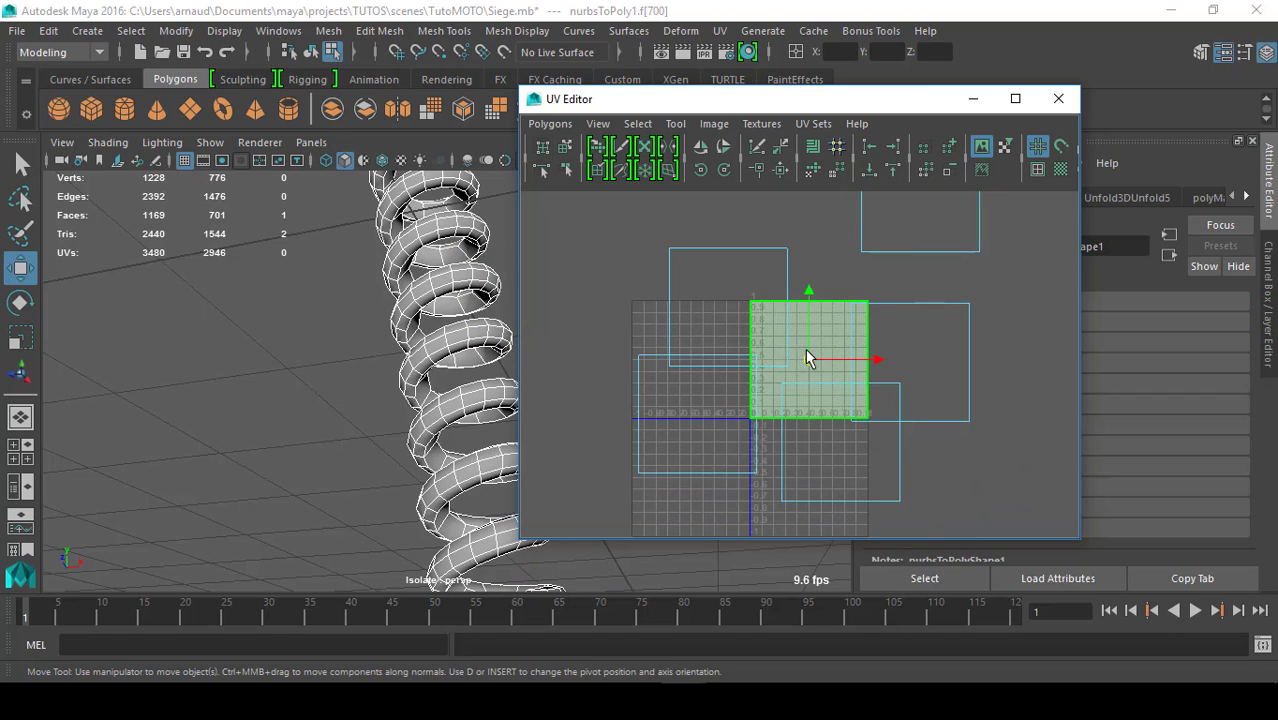
left_click_drag(805, 348, 805, 156)
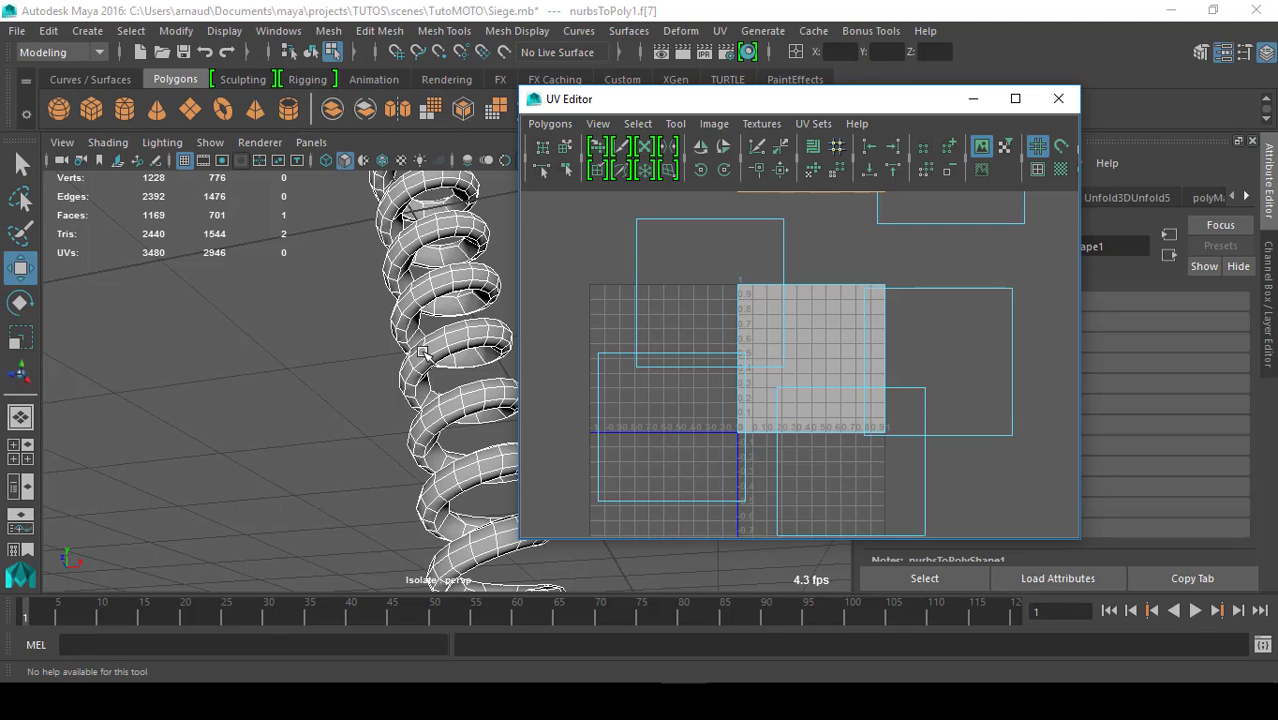
- Switch the coil to edge selection and select the edge loop running along the inner side of the spiral as the seam
right_click(423, 352)
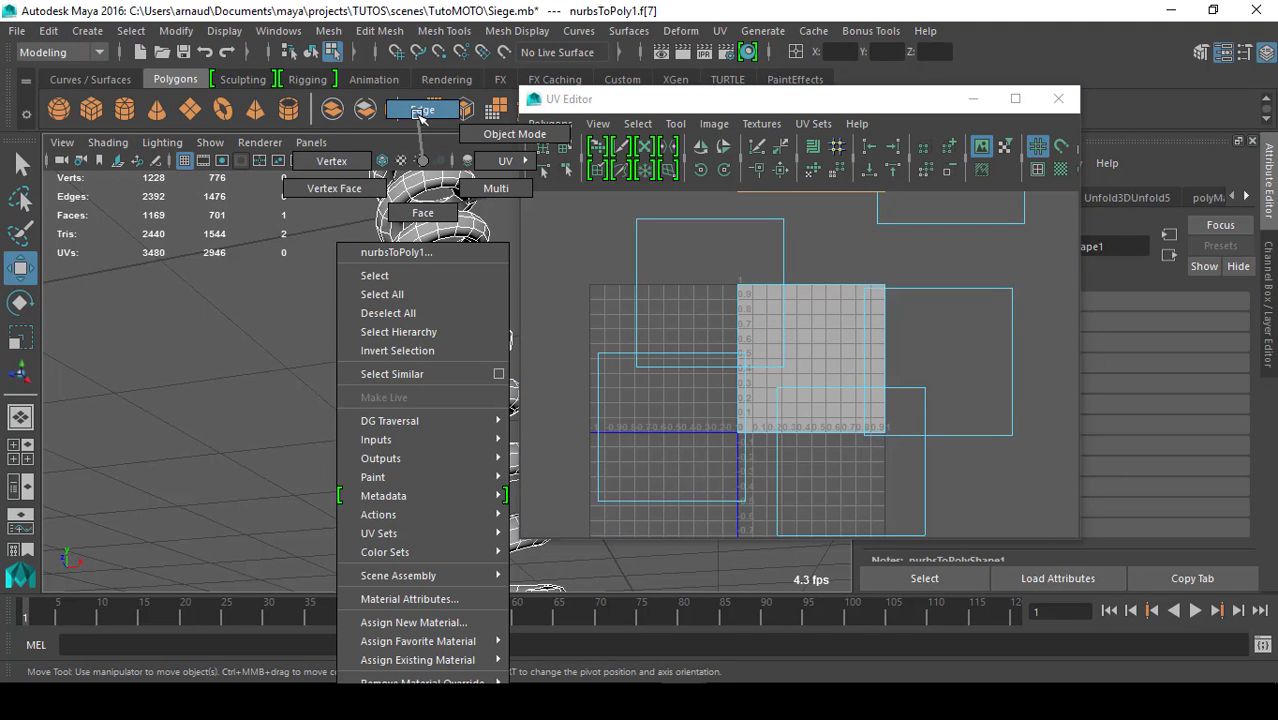
right_click_drag(420, 115, 420, 115)
left_click(455, 522)
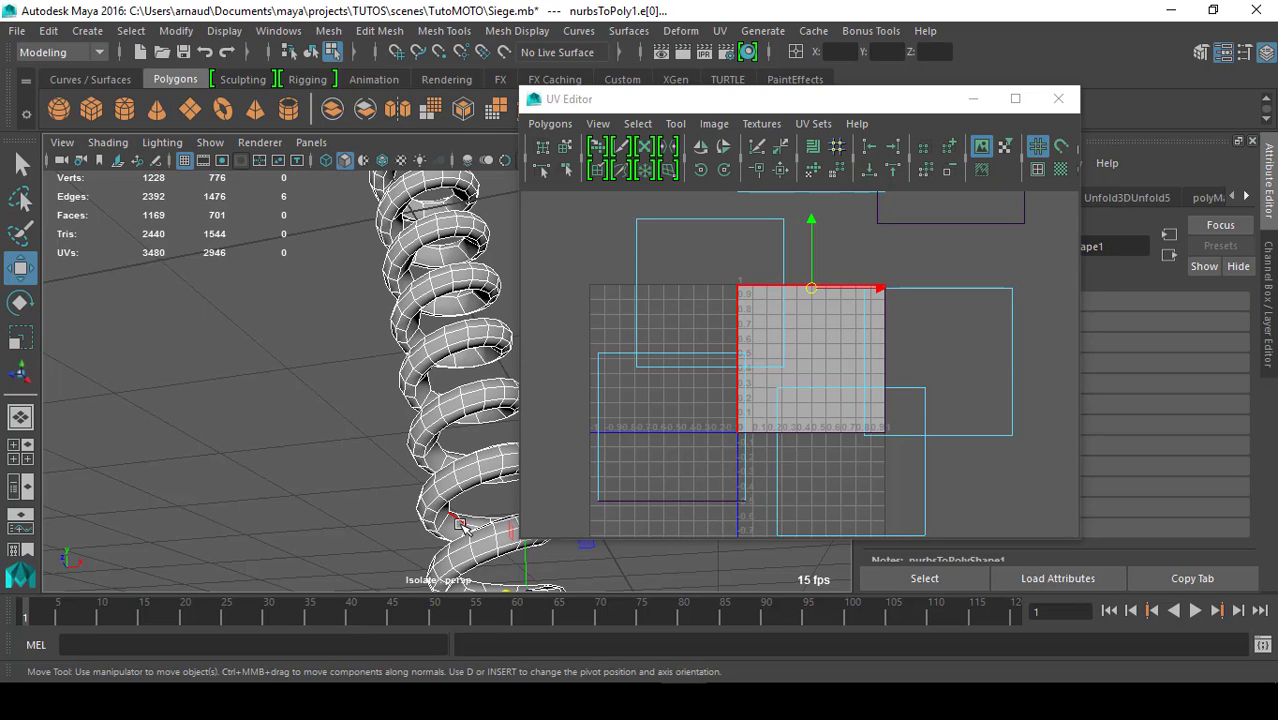
double_click(457, 522)
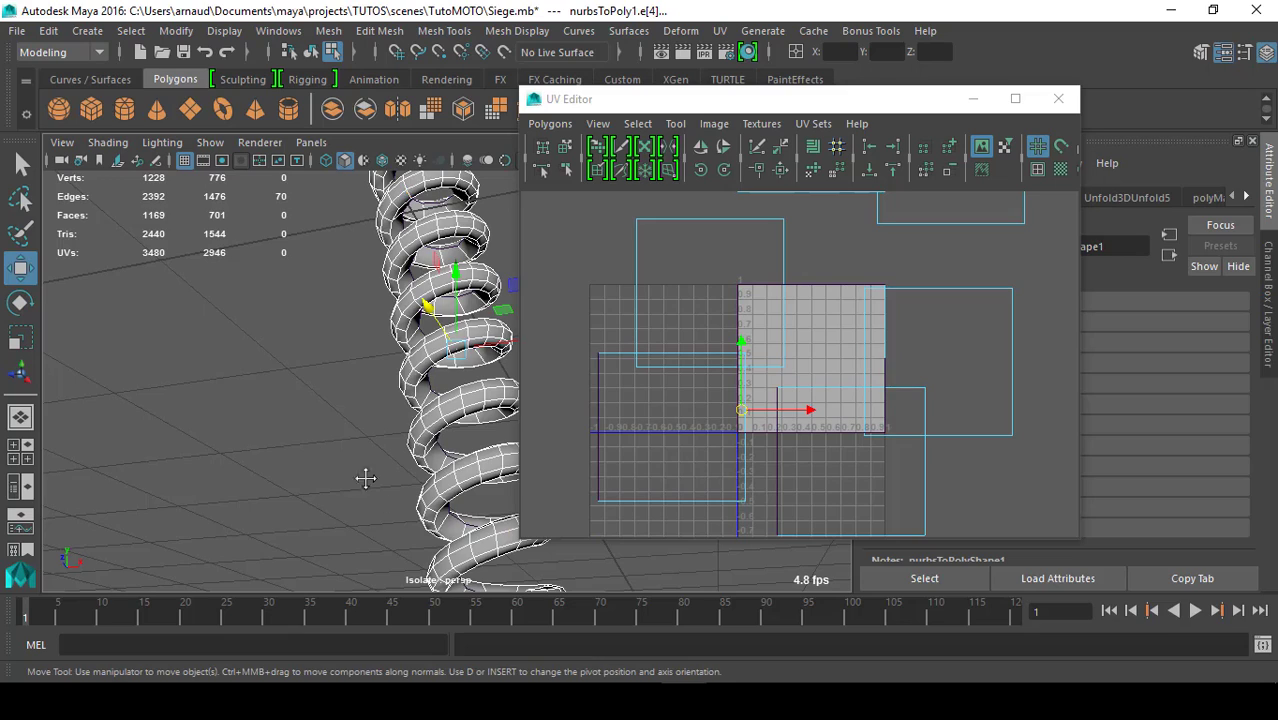
- Add five border edges of the coil's lower end cap to the seam selection, leaving one cap edge unselected
left_click_drag(365, 476, 314, 379, "alt")
left_click_drag(385, 476, 337, 514, "alt")
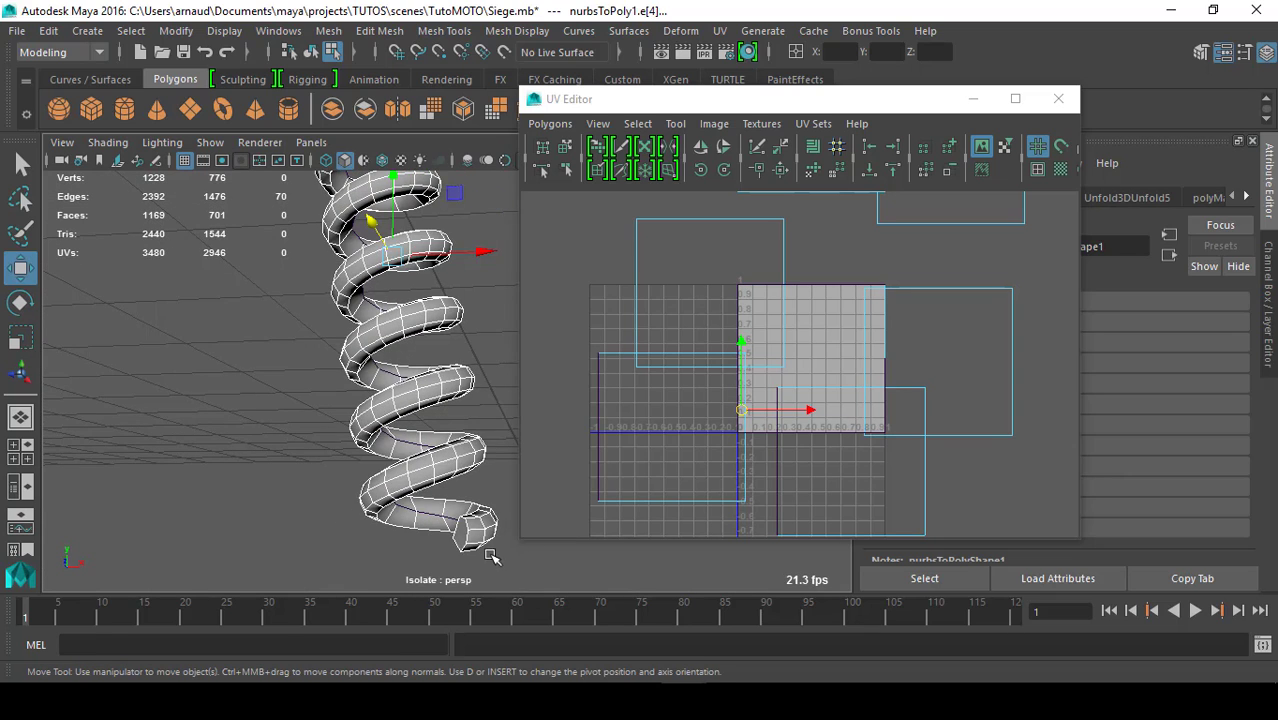
scroll(491, 554, "up", 3)
middle_click_drag(479, 557, 428, 424, "alt")
left_click_drag(429, 425, 382, 510, "alt")
right_click_drag(392, 511, 429, 485, "alt")
left_click(429, 485)
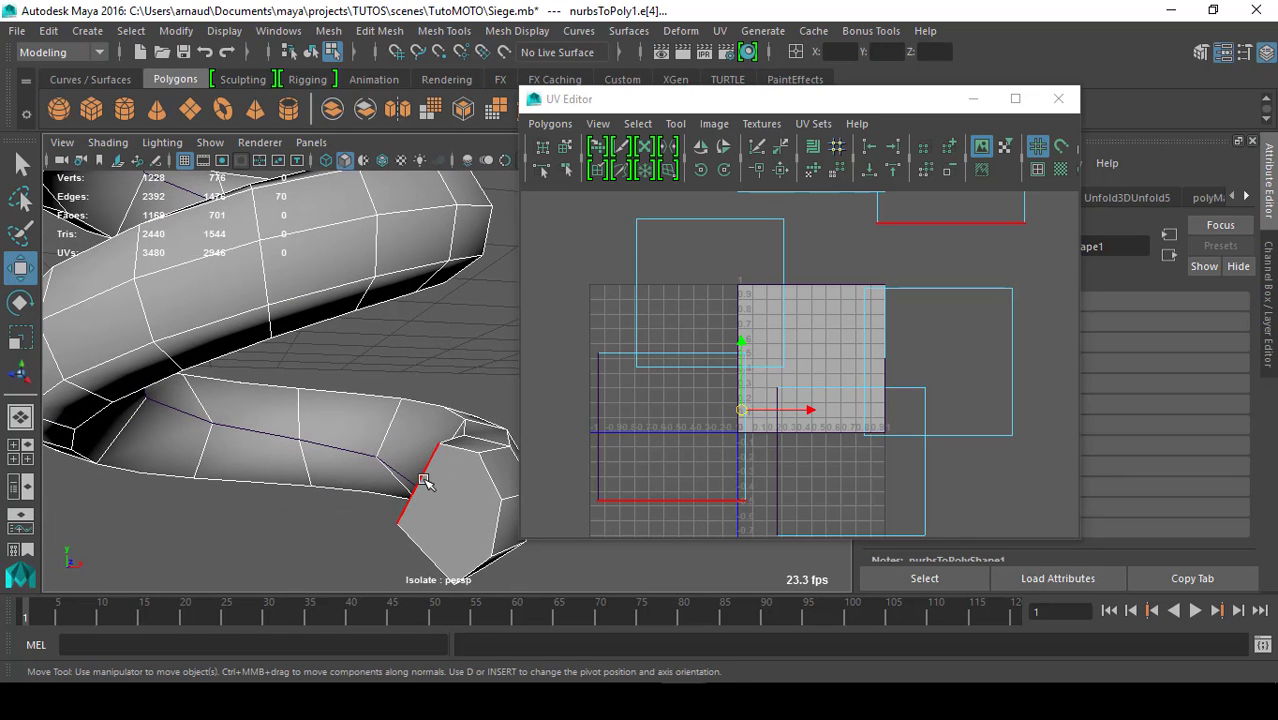
left_click(421, 487)
left_click(419, 489)
left_click(418, 488, "shift")
left_click(464, 447, "shift")
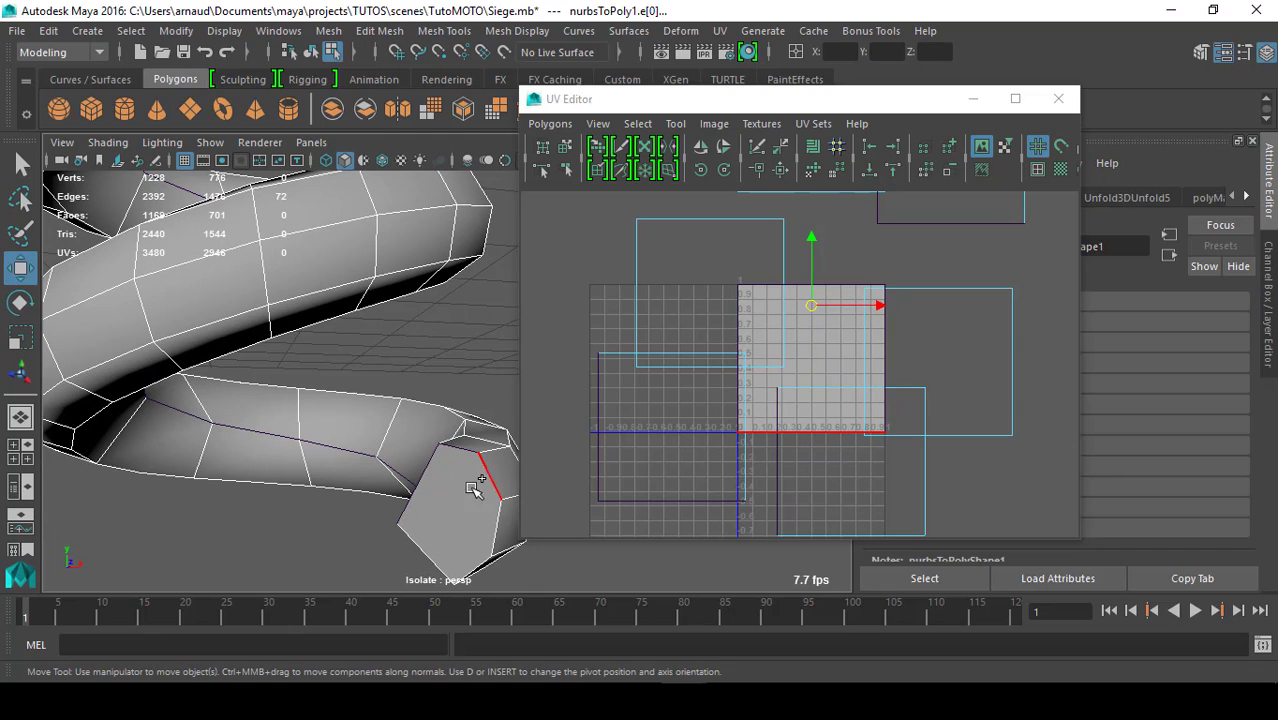
left_click(488, 476, "shift")
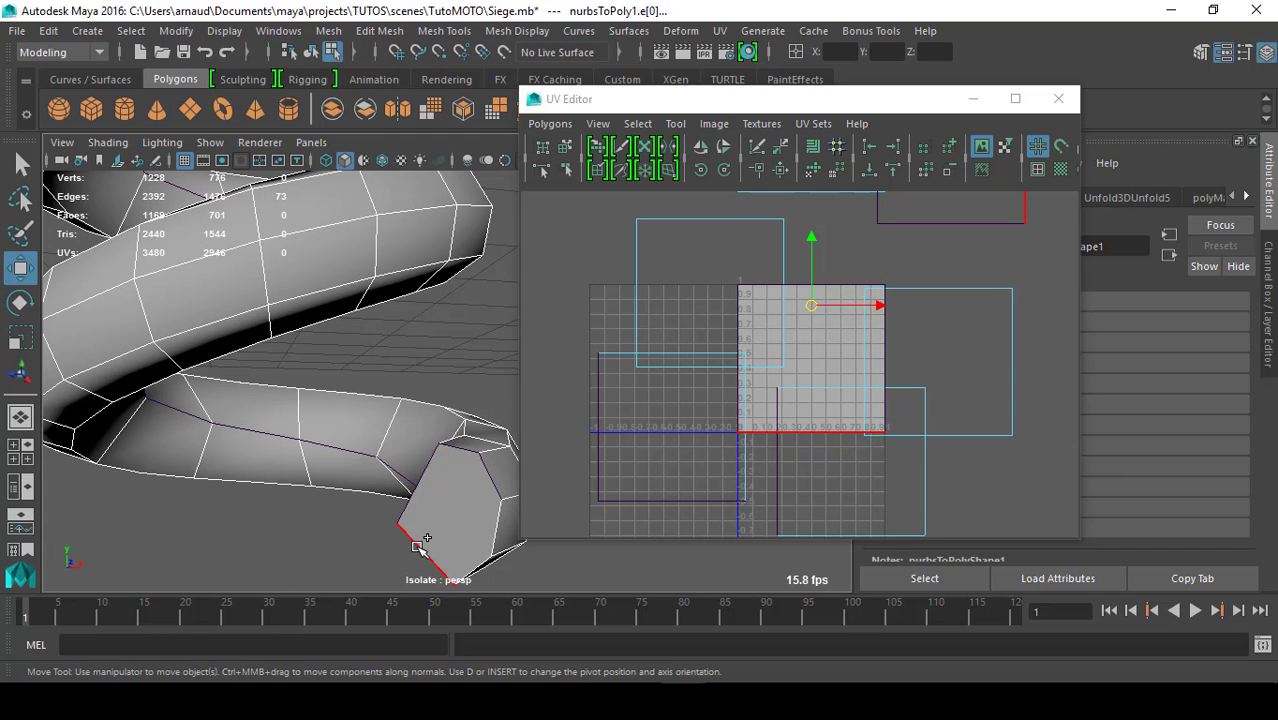
left_click(419, 545, "shift")
left_click(471, 568, "shift")
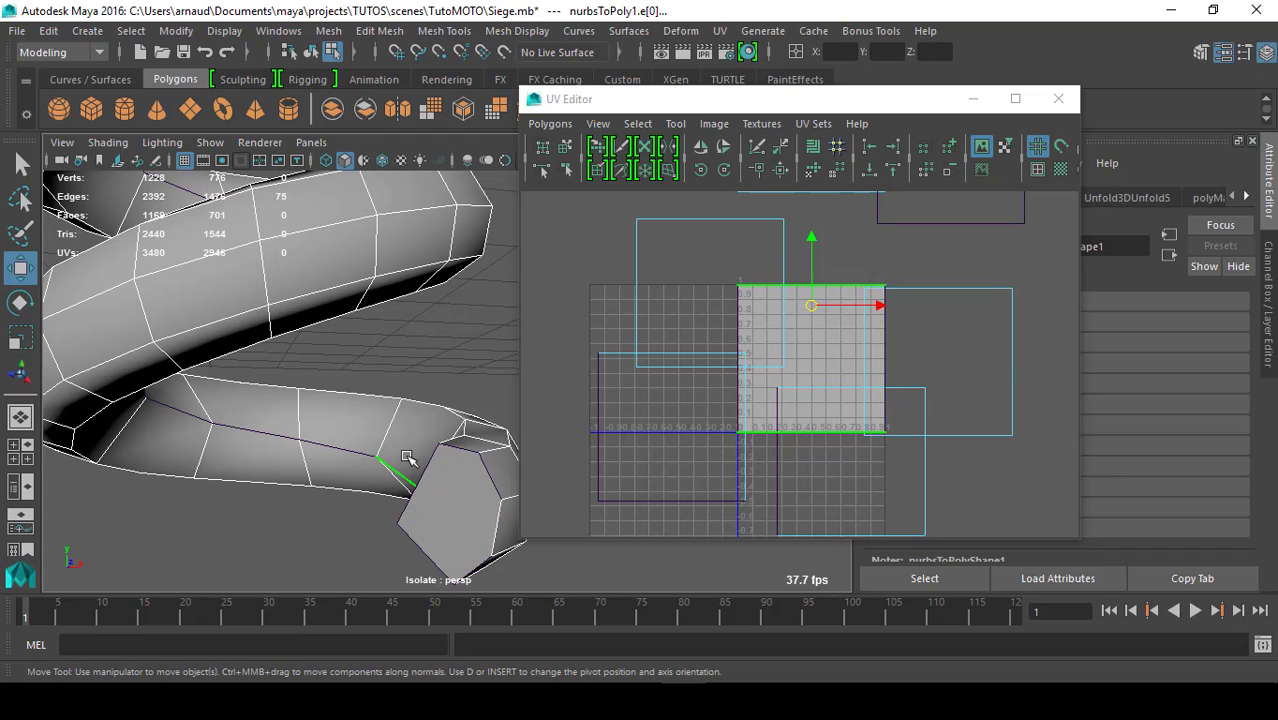
- Invert the edge selection and apply Move and Sew UVs to all coil edges outside the seam
scroll(405, 460, "down", 5)
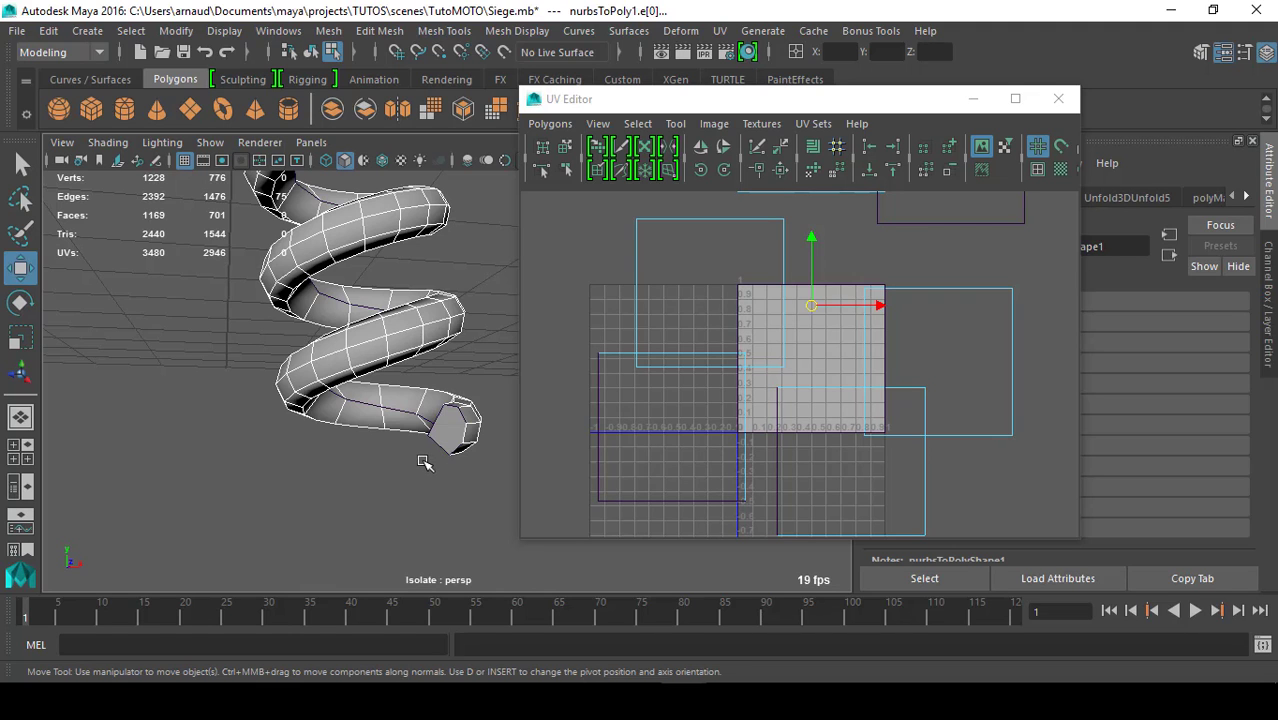
middle_click_drag(389, 409, 374, 532, "alt")
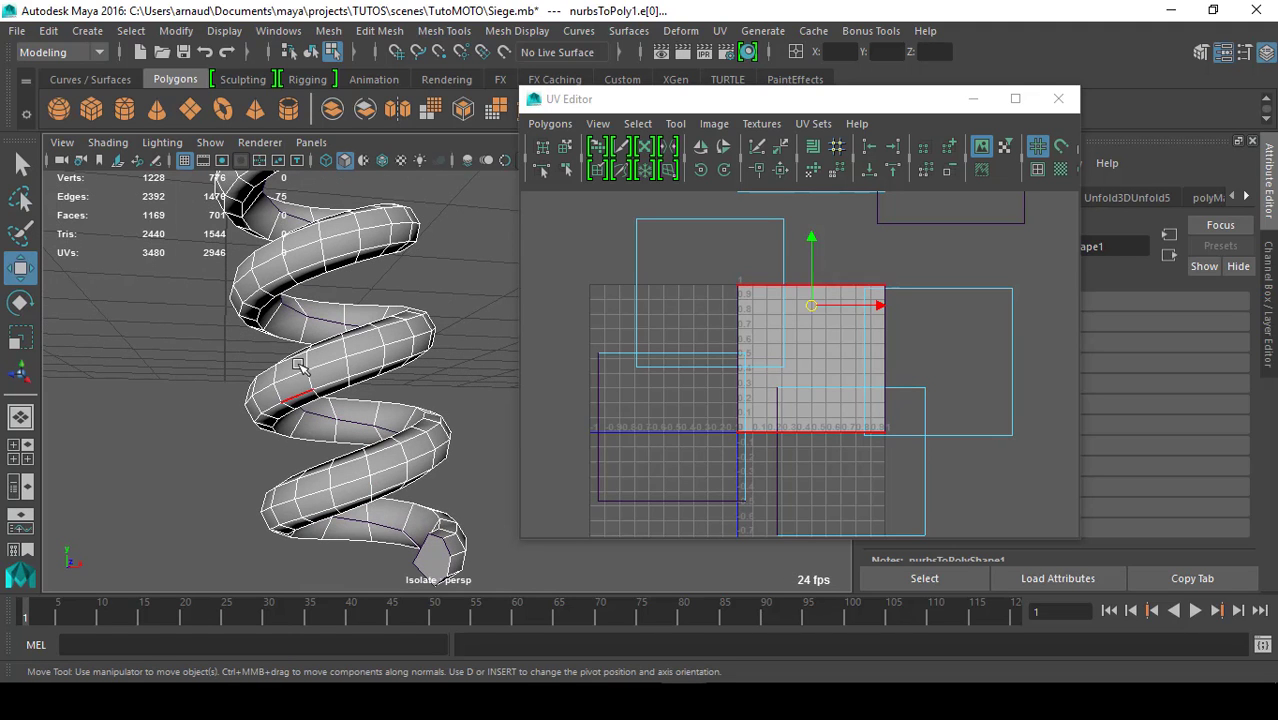
left_click(548, 463)
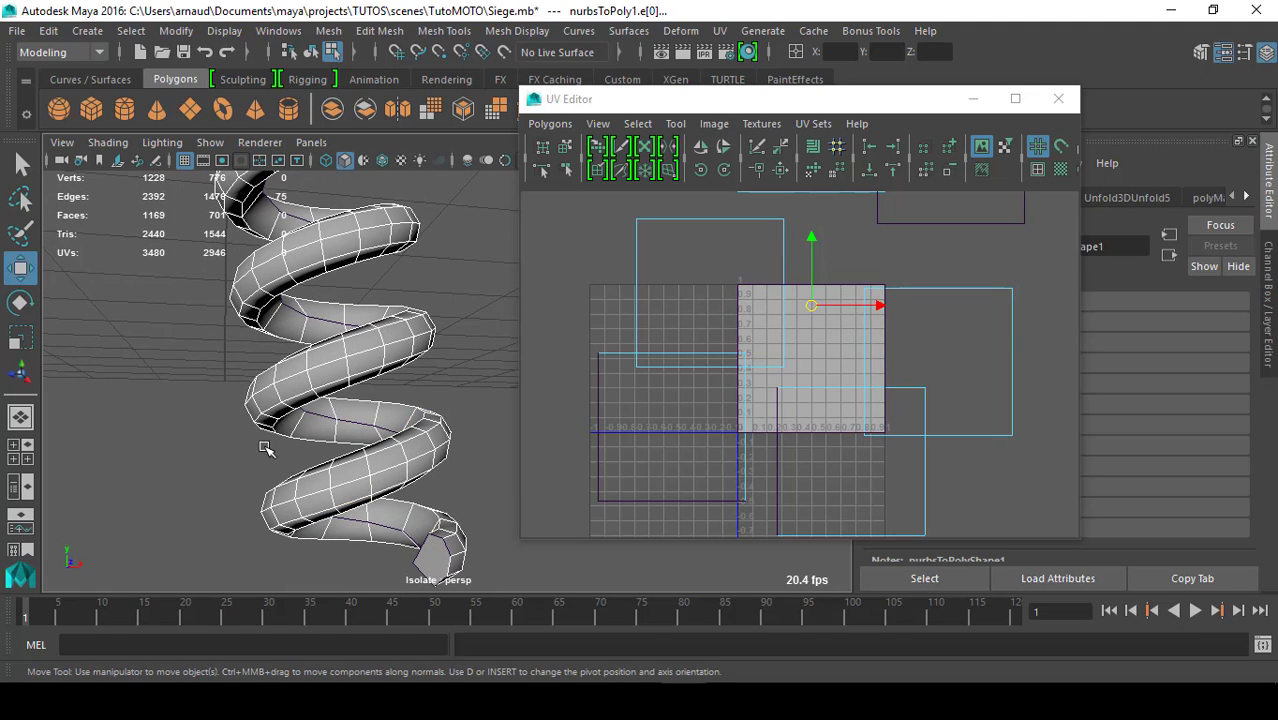
left_click(318, 450)
left_click(381, 432)
right_click(381, 432, "shift")
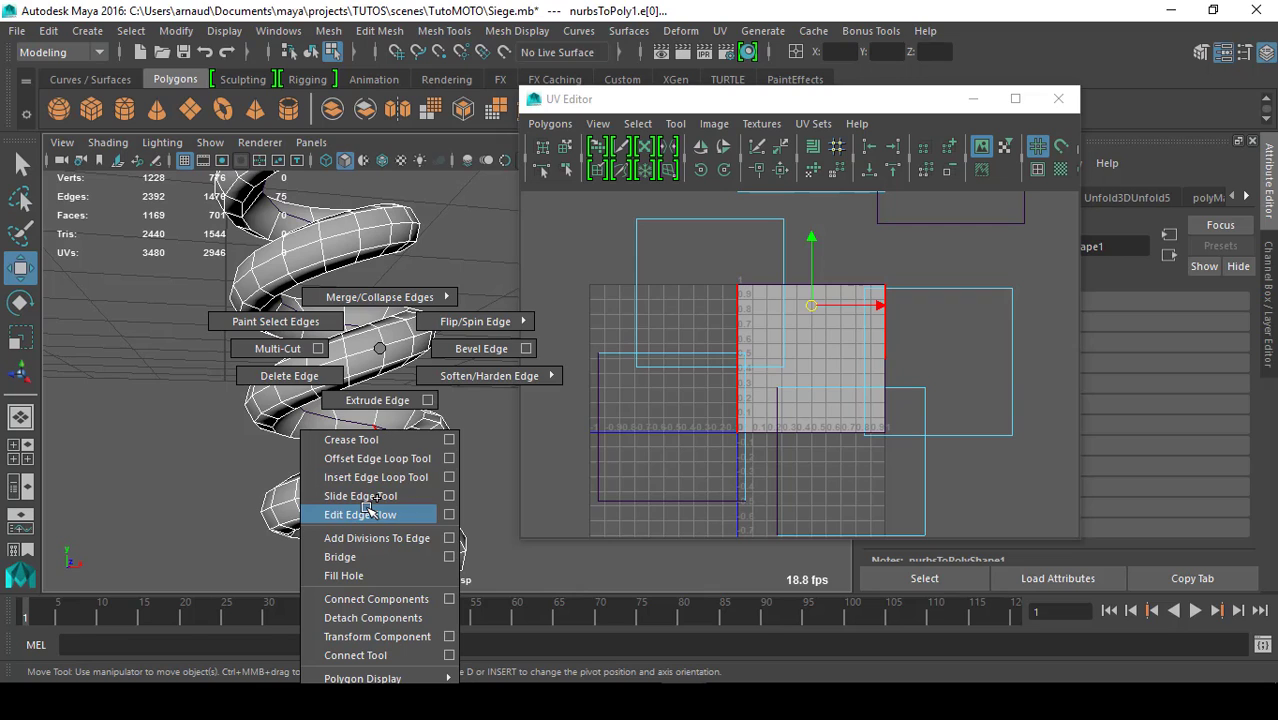
right_click(367, 351)
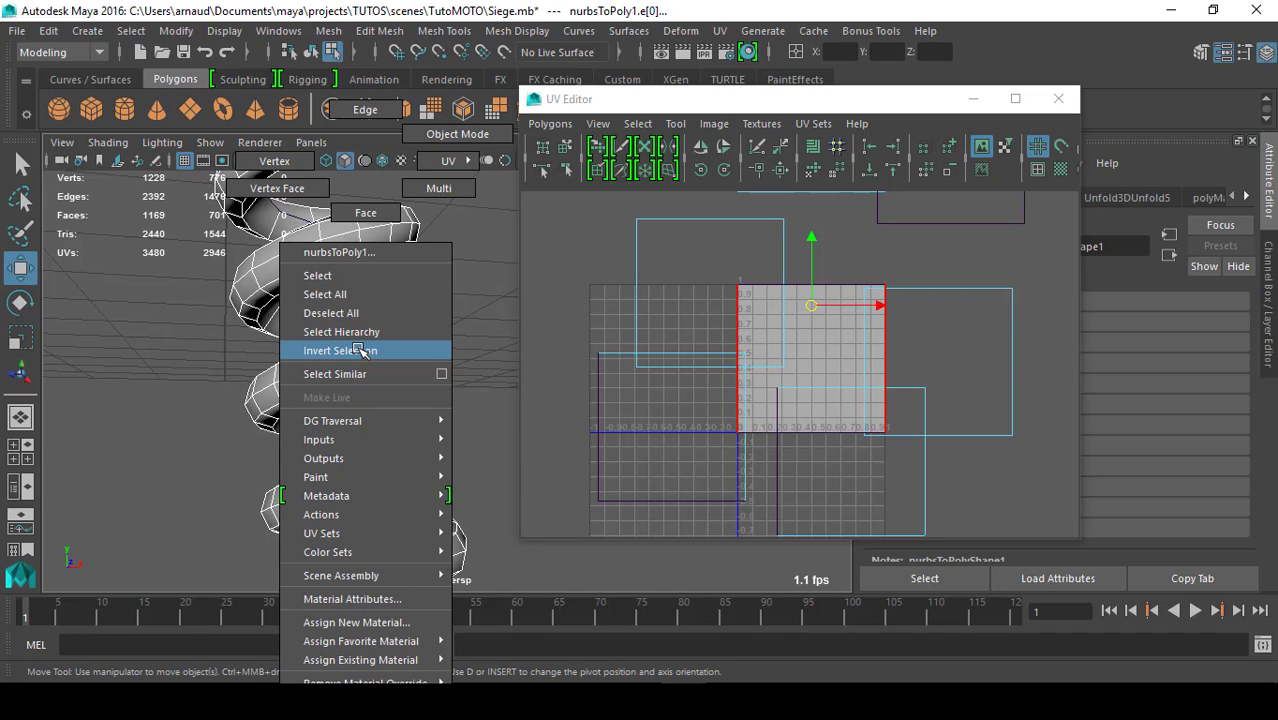
left_click(360, 350)
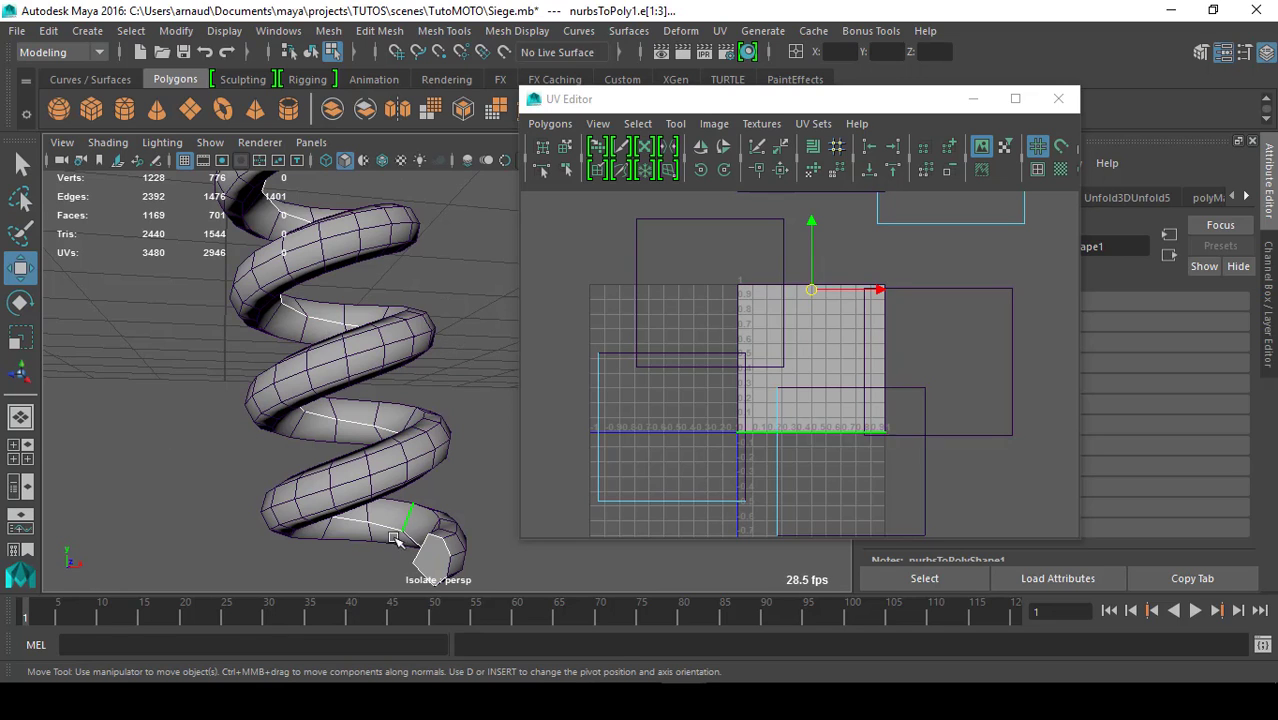
scroll(352, 508, "down", 3)
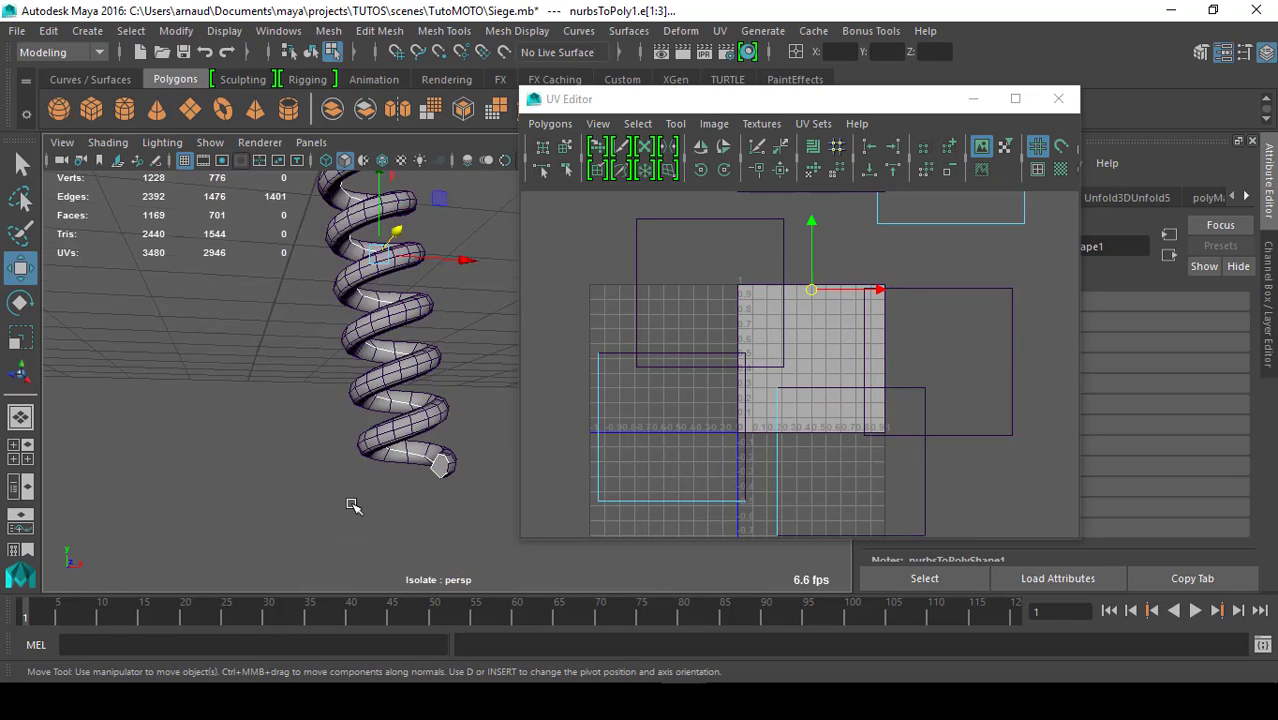
right_click(801, 359, "shift")
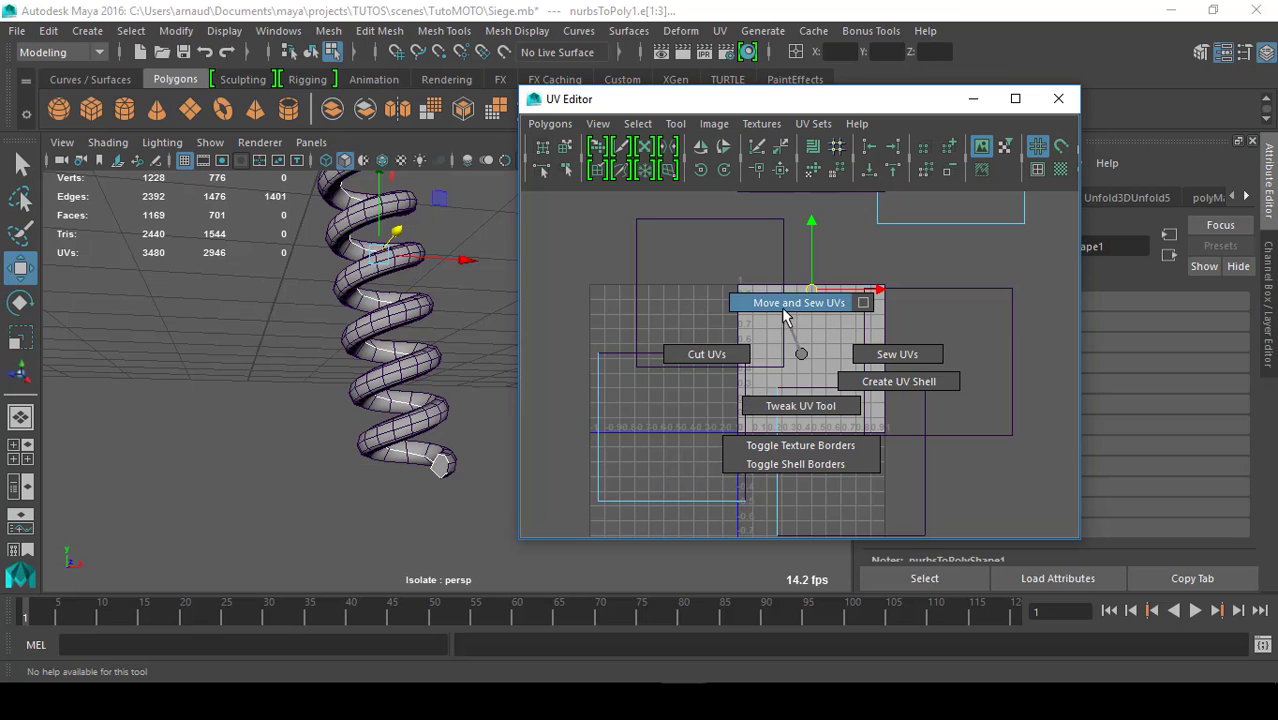
left_click(793, 303)
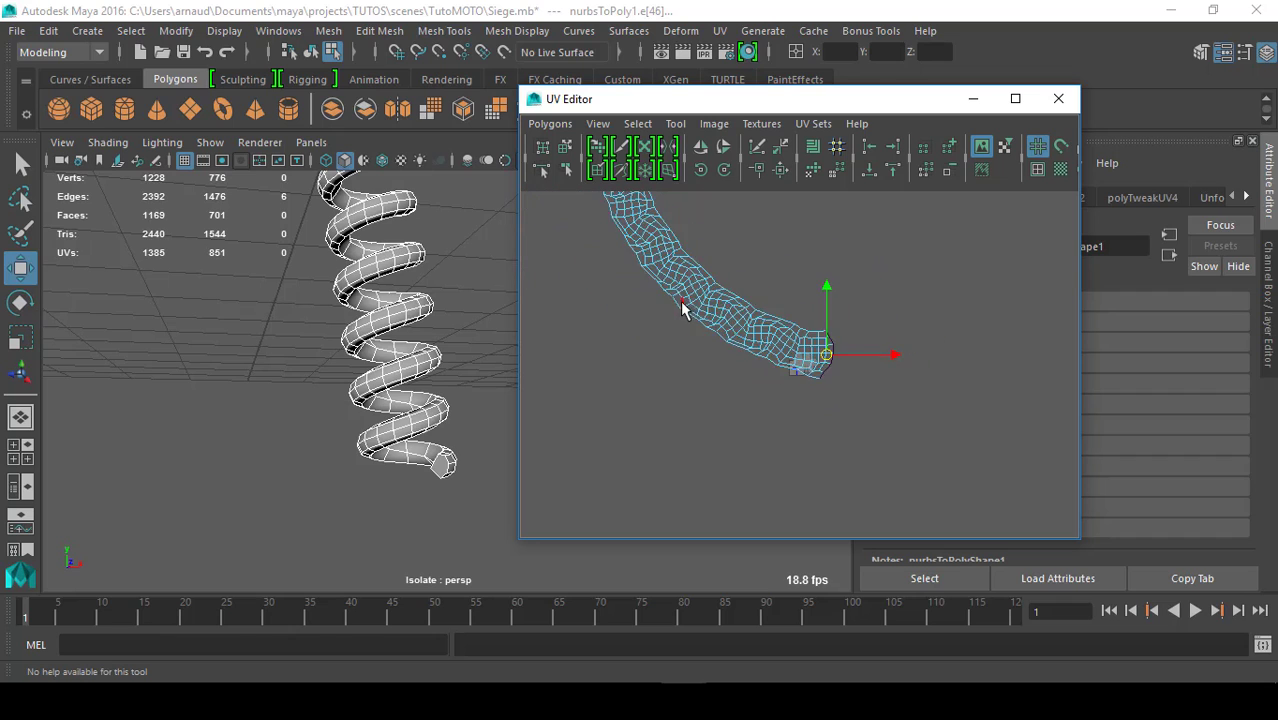
- Select all UVs of the sewn coil shell and unfold them with Unfold3D
right_click_drag(698, 300, 806, 306)
double_click(770, 346)
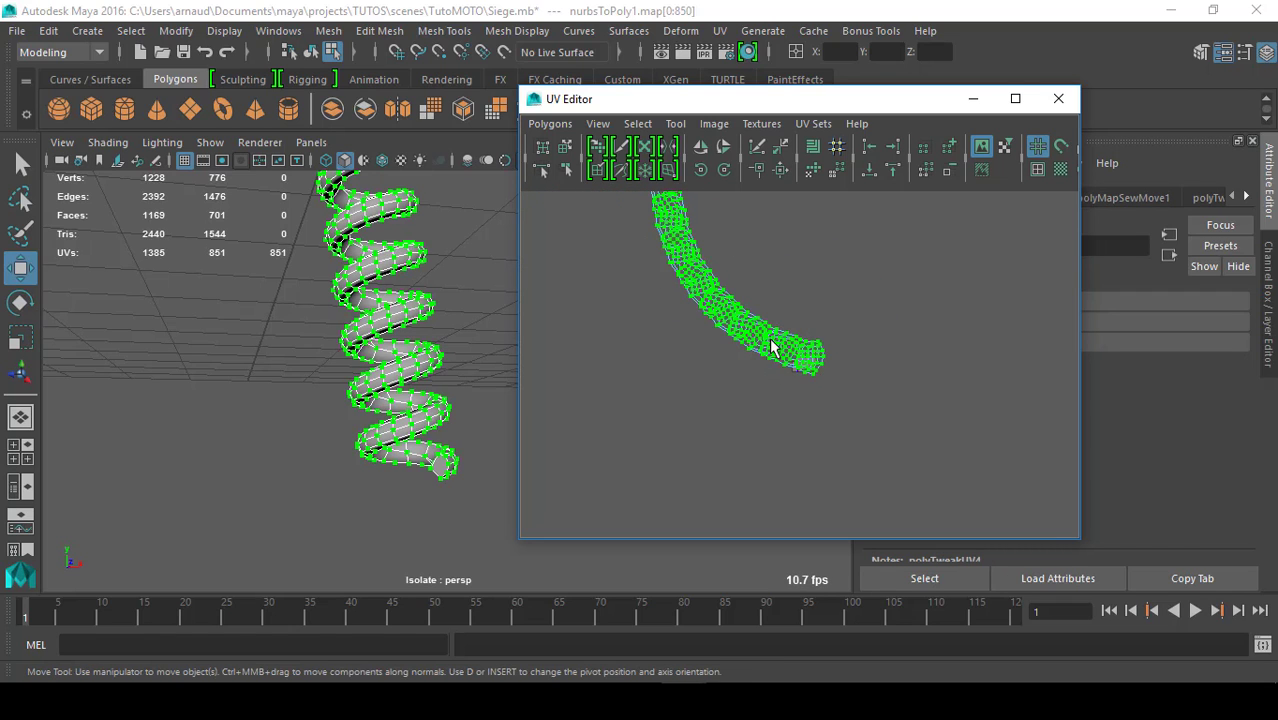
left_click(813, 174)
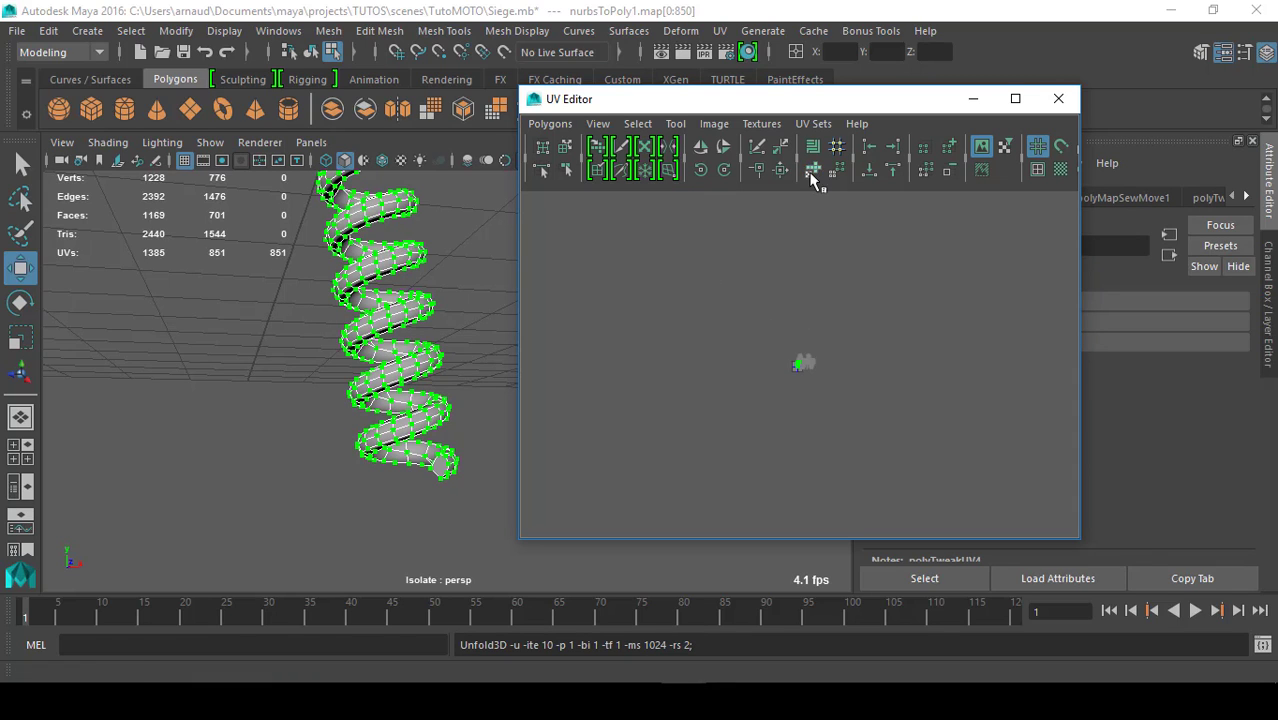
- Return the unfolded coil to object mode and turn off Isolate Select to show the whole seat assembly
scroll(798, 390, "up", 5)
scroll(780, 378, "up", 2)
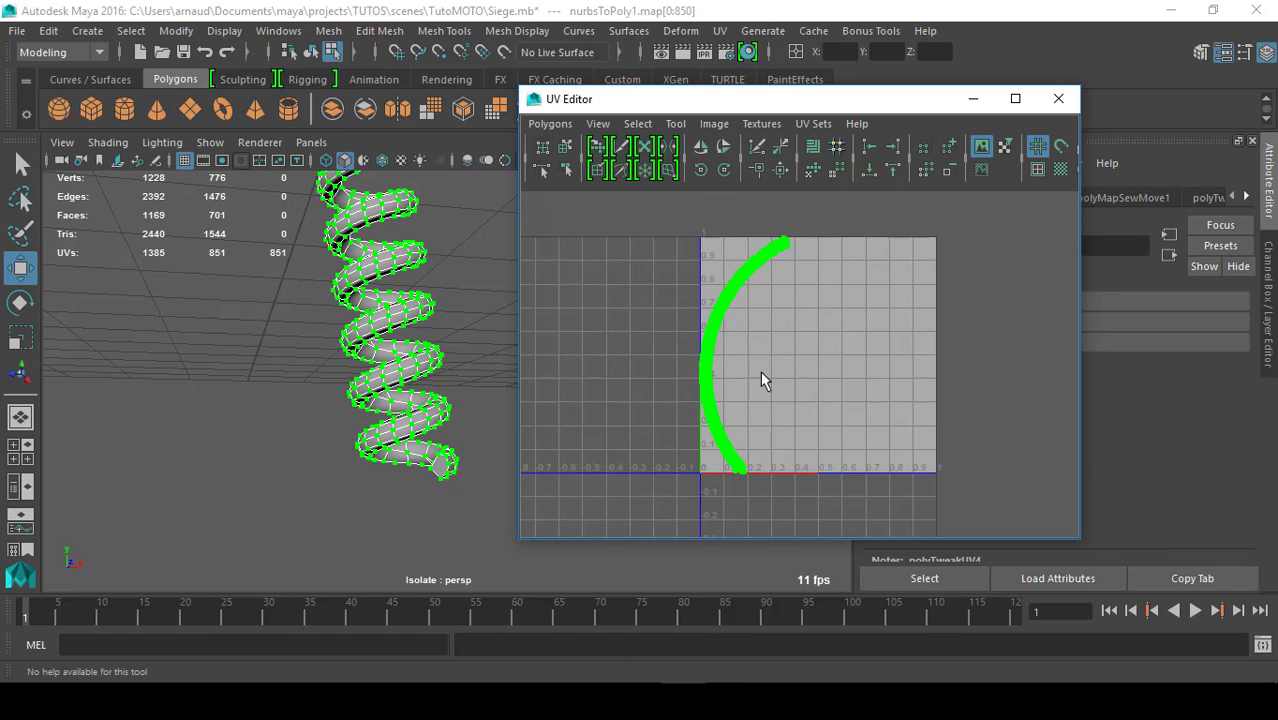
left_click(759, 362)
scroll(759, 359, "up", 3)
scroll(759, 369, "down", 2)
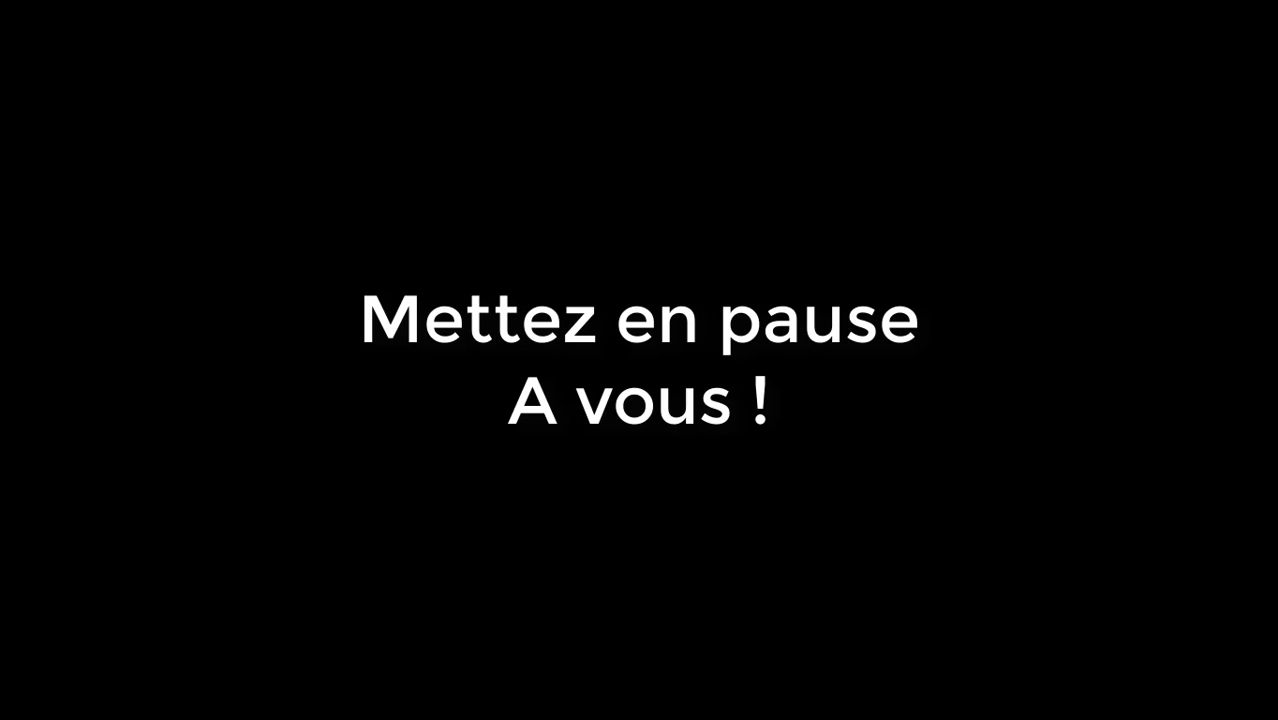
right_click_drag(365, 394, 456, 208)
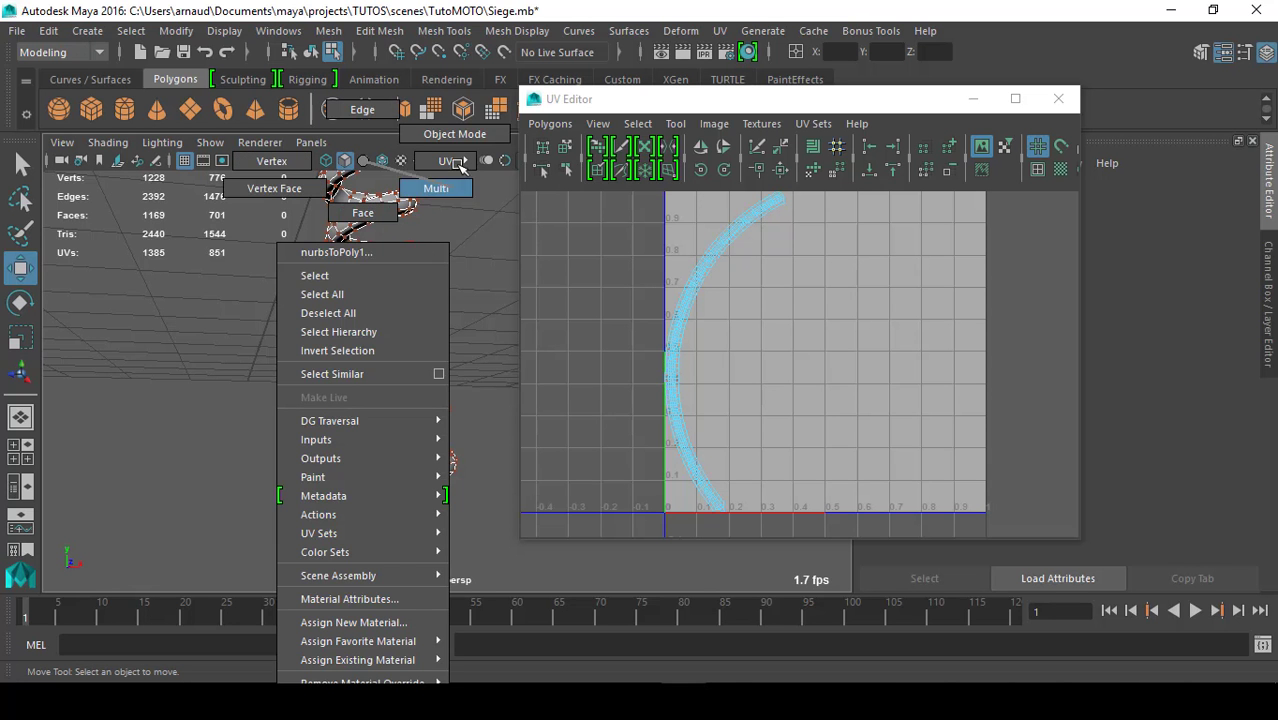
right_click_drag(322, 316, 453, 134)
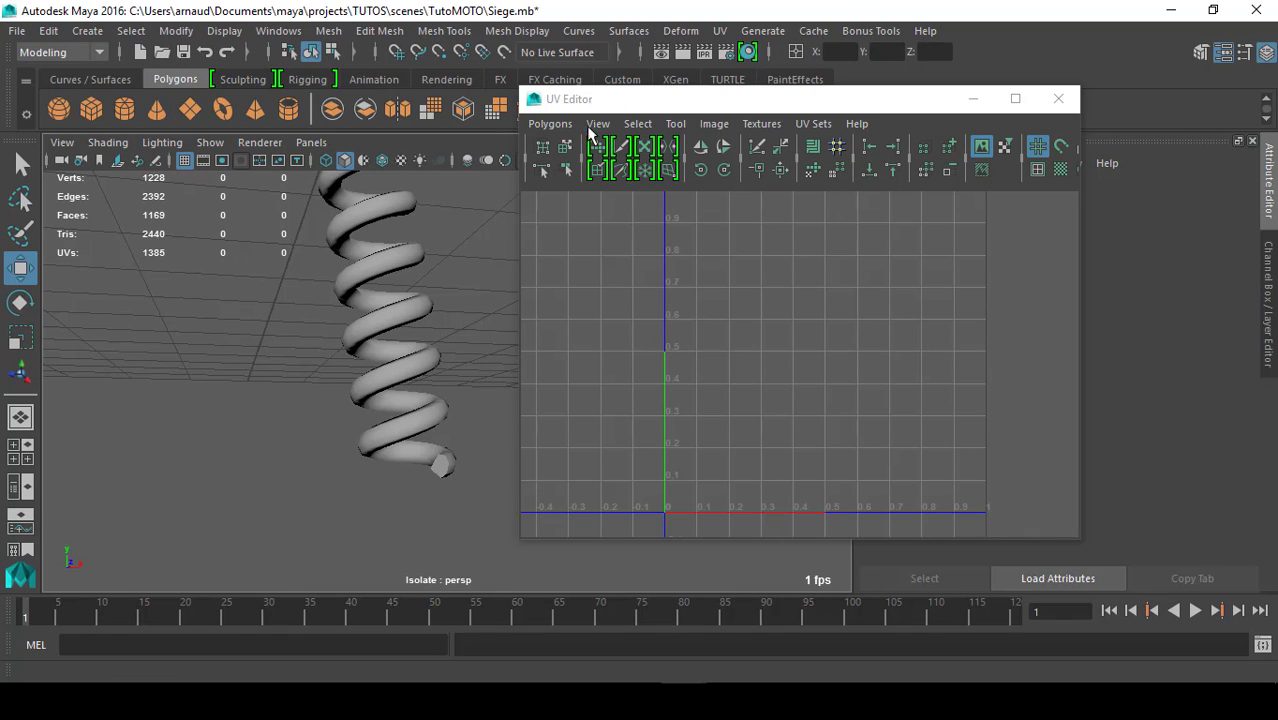
left_click_drag(603, 106, 915, 157)
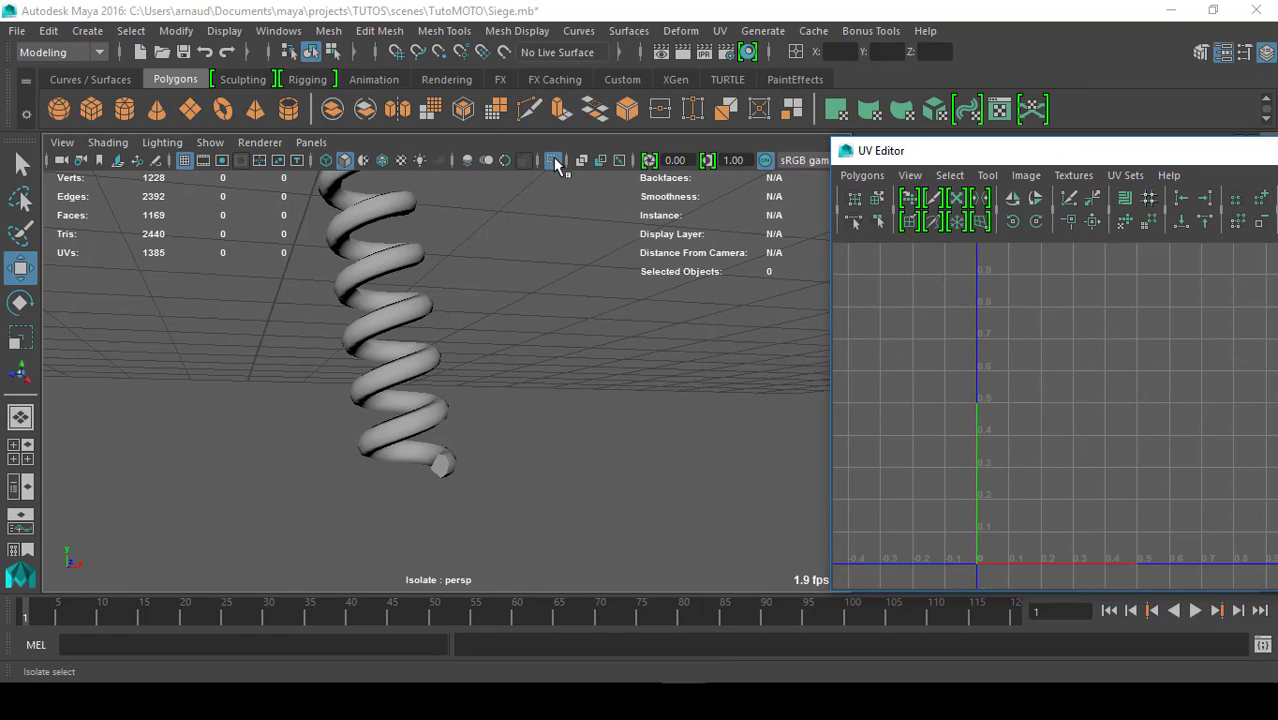
left_click(553, 160)
scroll(452, 412, "down", 3)
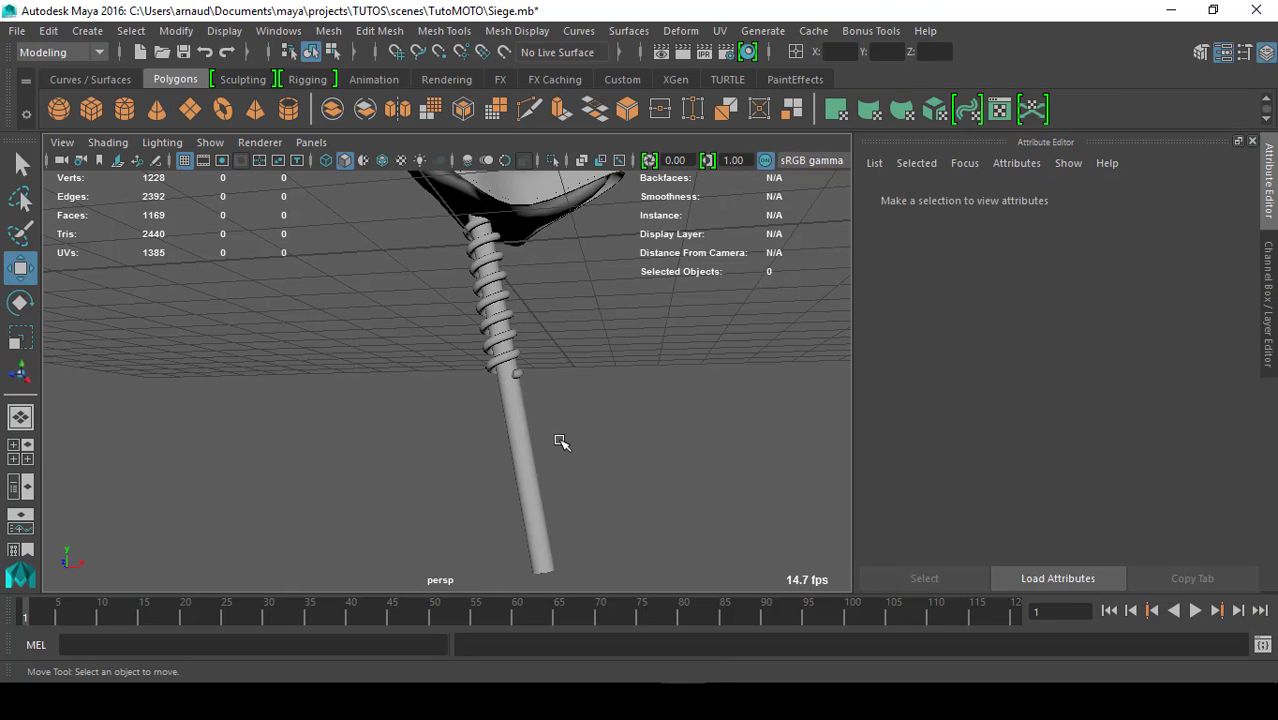
- Bring up the seat post cylinder's UVs in the UV Editor and freeze the cylinder's transformations
left_click(518, 446)
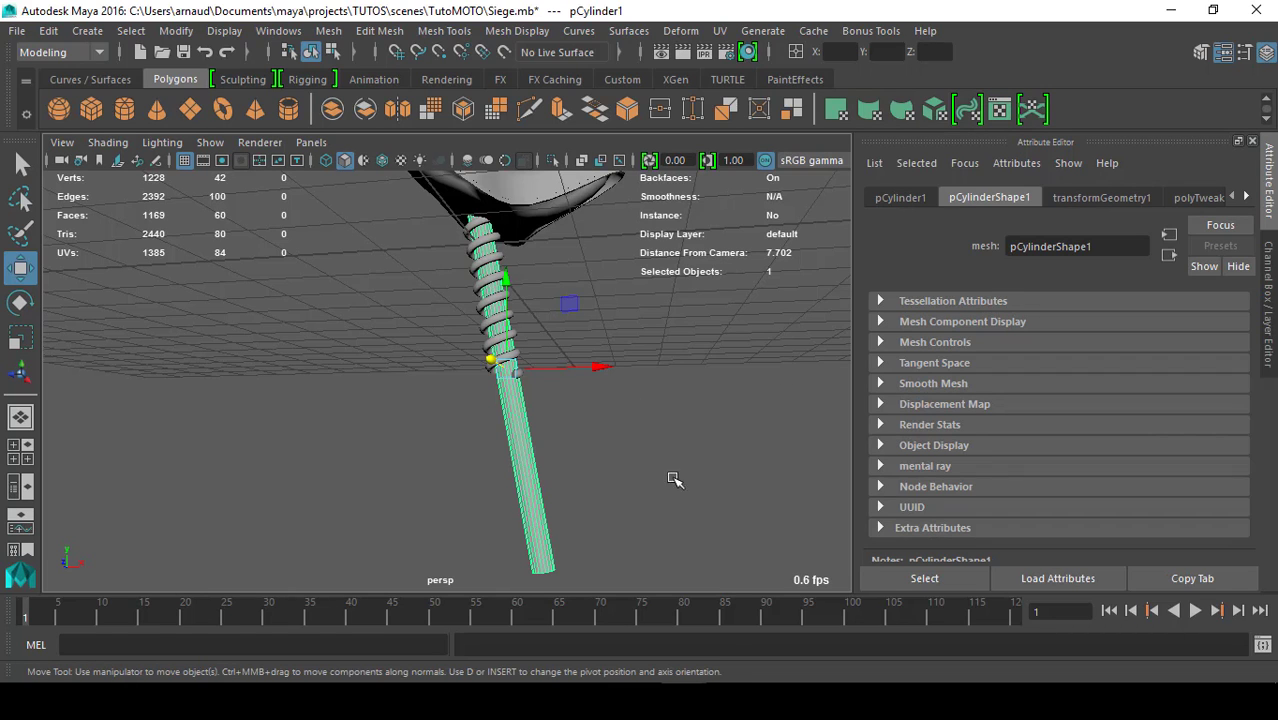
left_click(999, 110)
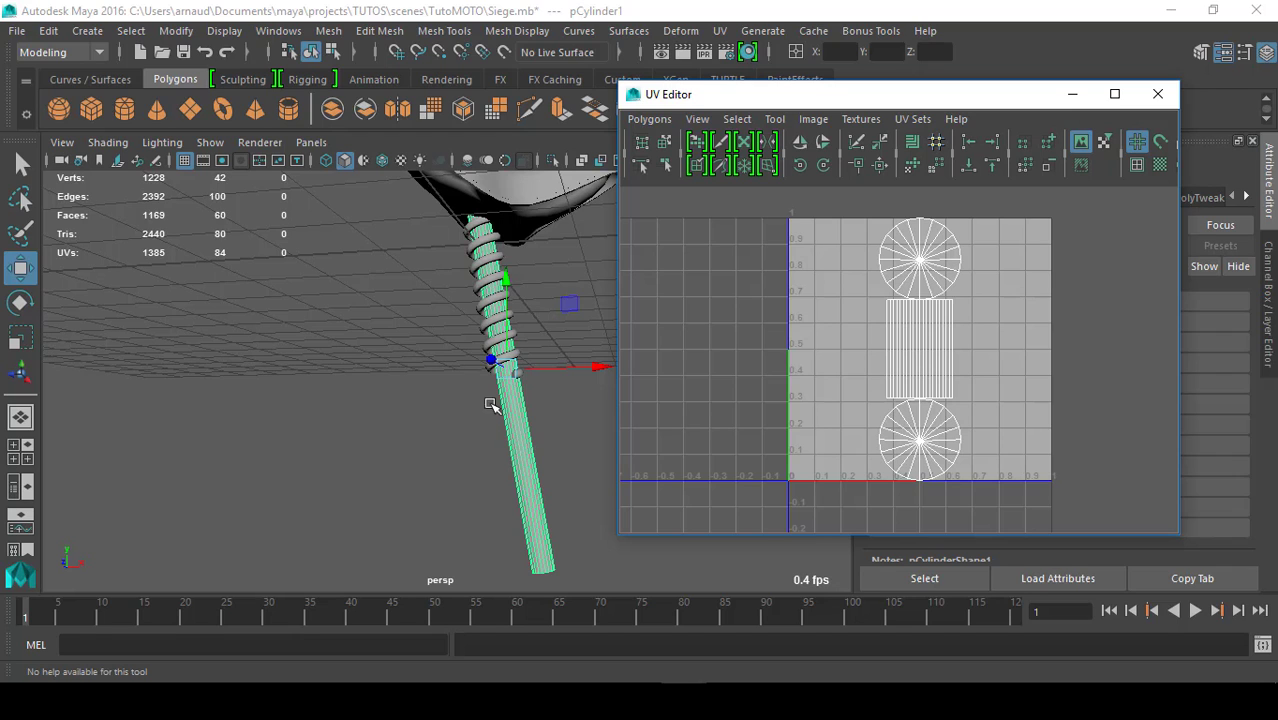
left_click(262, 33)
mouse_move(176, 31)
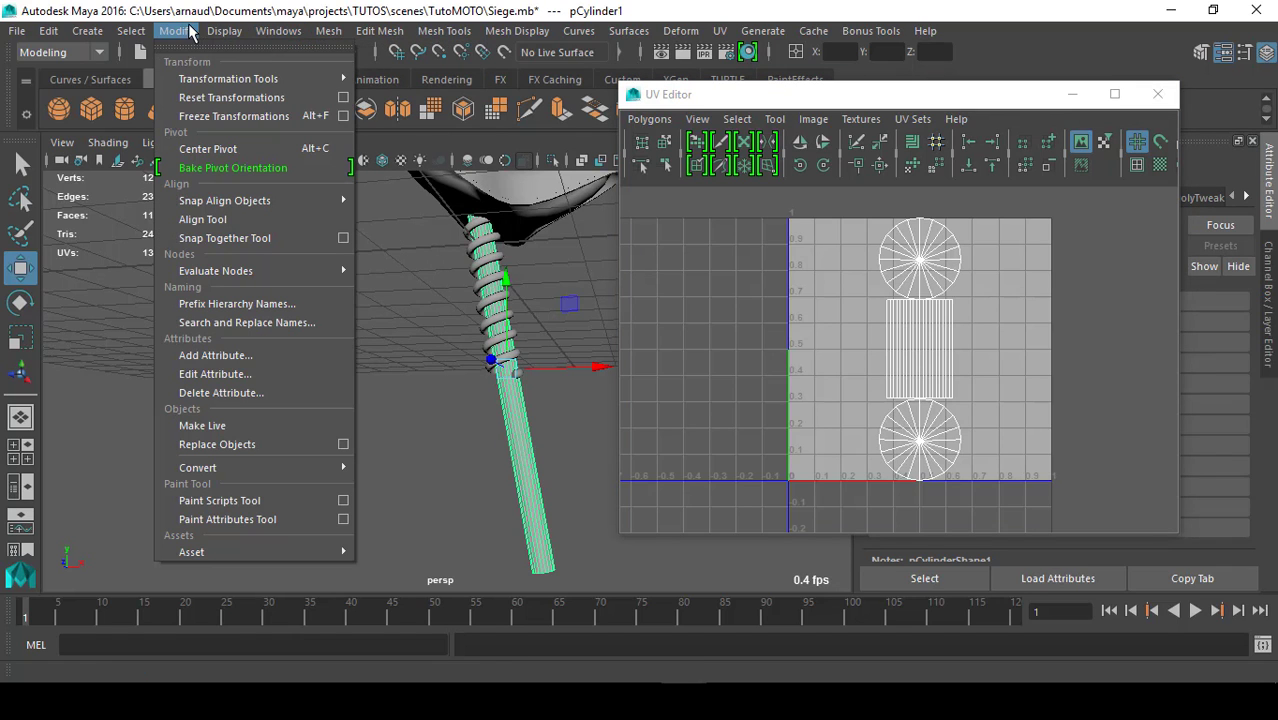
left_click(220, 118)
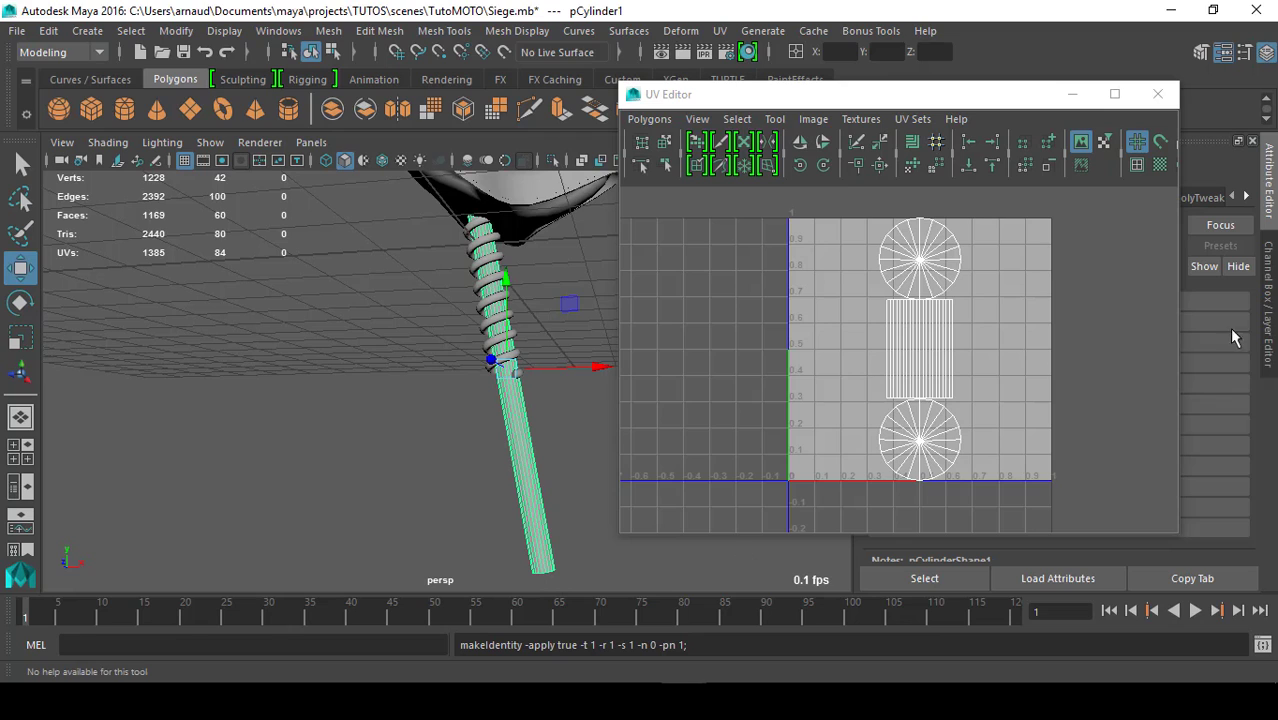
- Select all UVs of the seat post cylinder and unfold them with Unfold3D
right_click_drag(927, 346, 1013, 340)
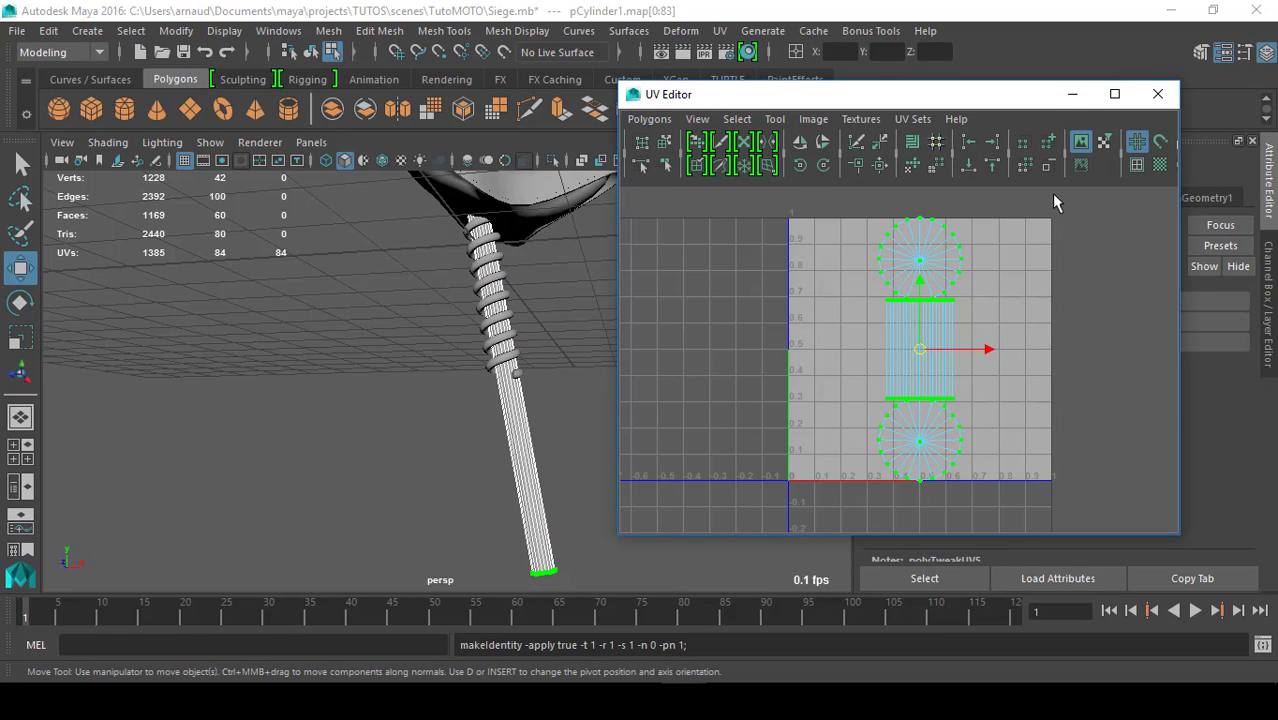
left_click(912, 172)
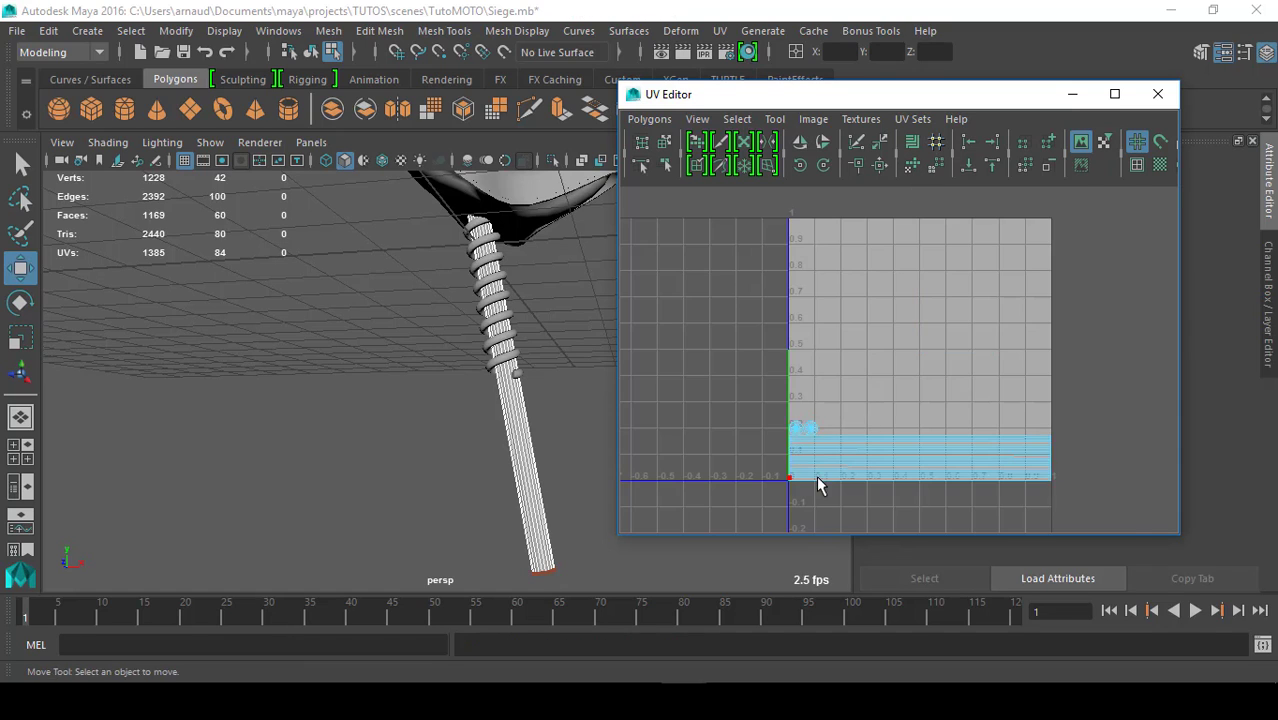
scroll(817, 478, "up", 2)
middle_click_drag(905, 464, 884, 350, "alt")
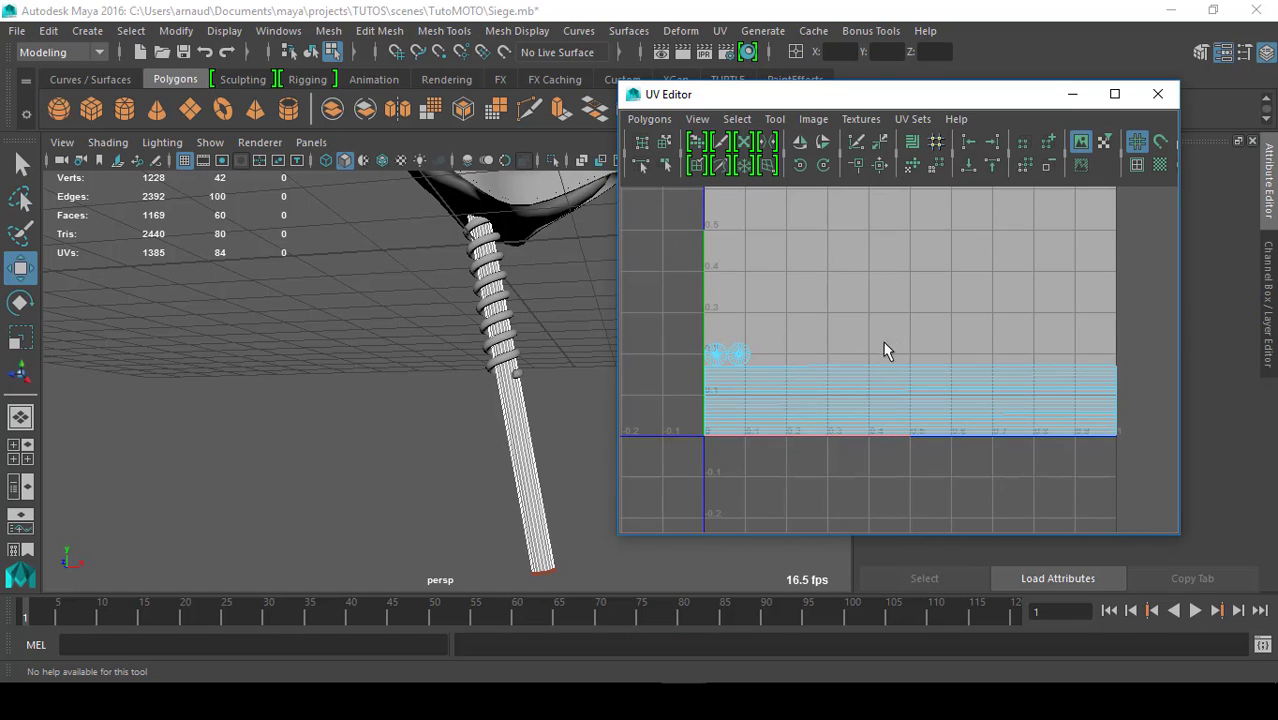
scroll(884, 350, "up", 2)
scroll(870, 373, "down", 1)
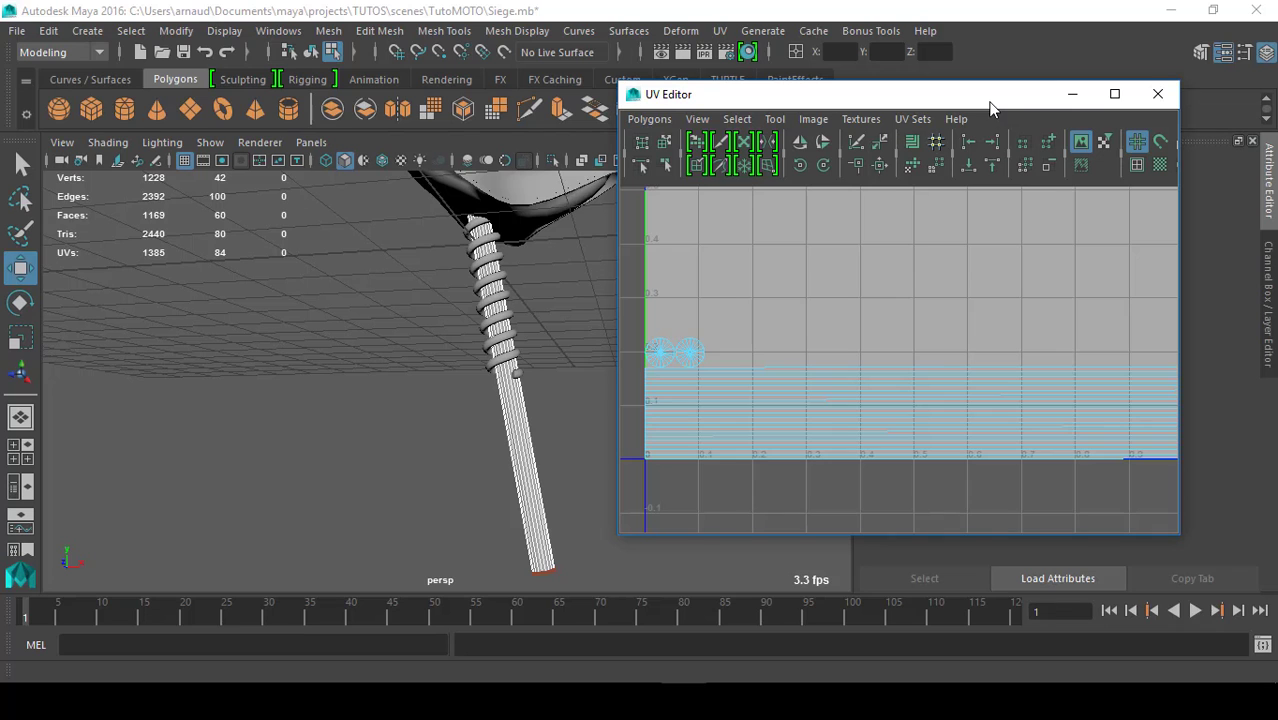
- Select the seat post, the spring coil and the seat, and combine them into one mesh
left_click_drag(868, 84, 1145, 204)
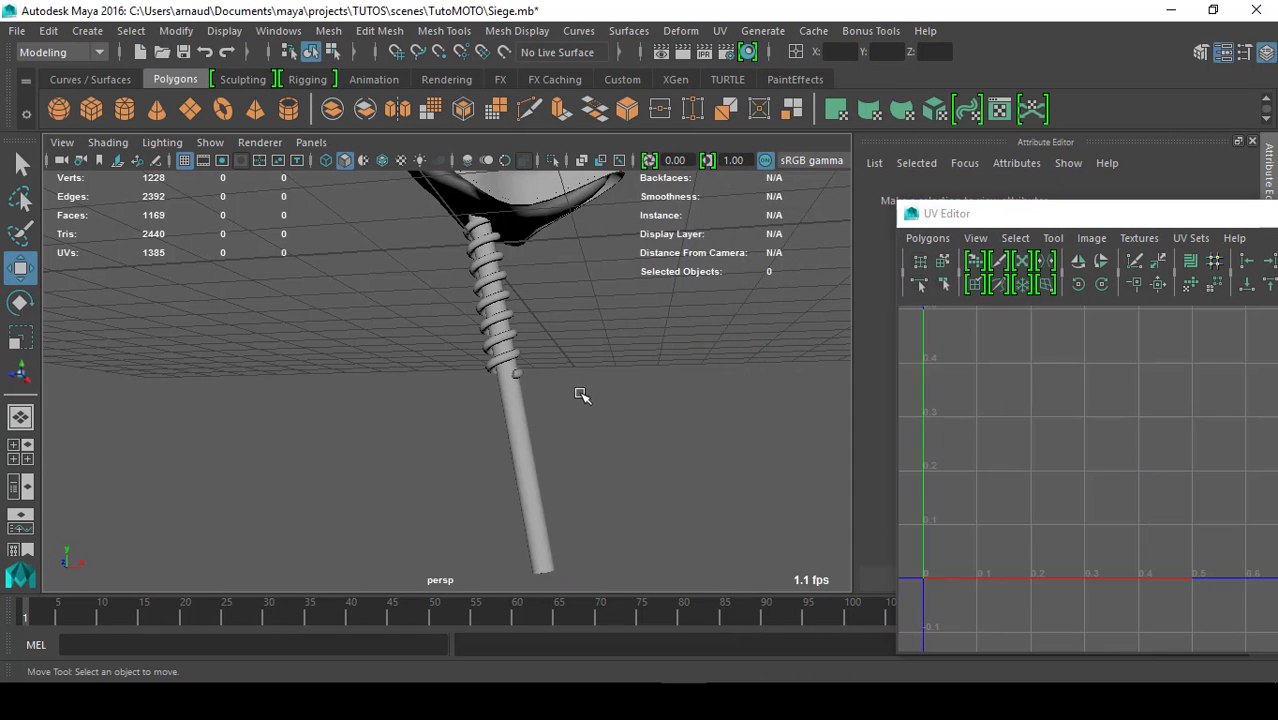
left_click(519, 423)
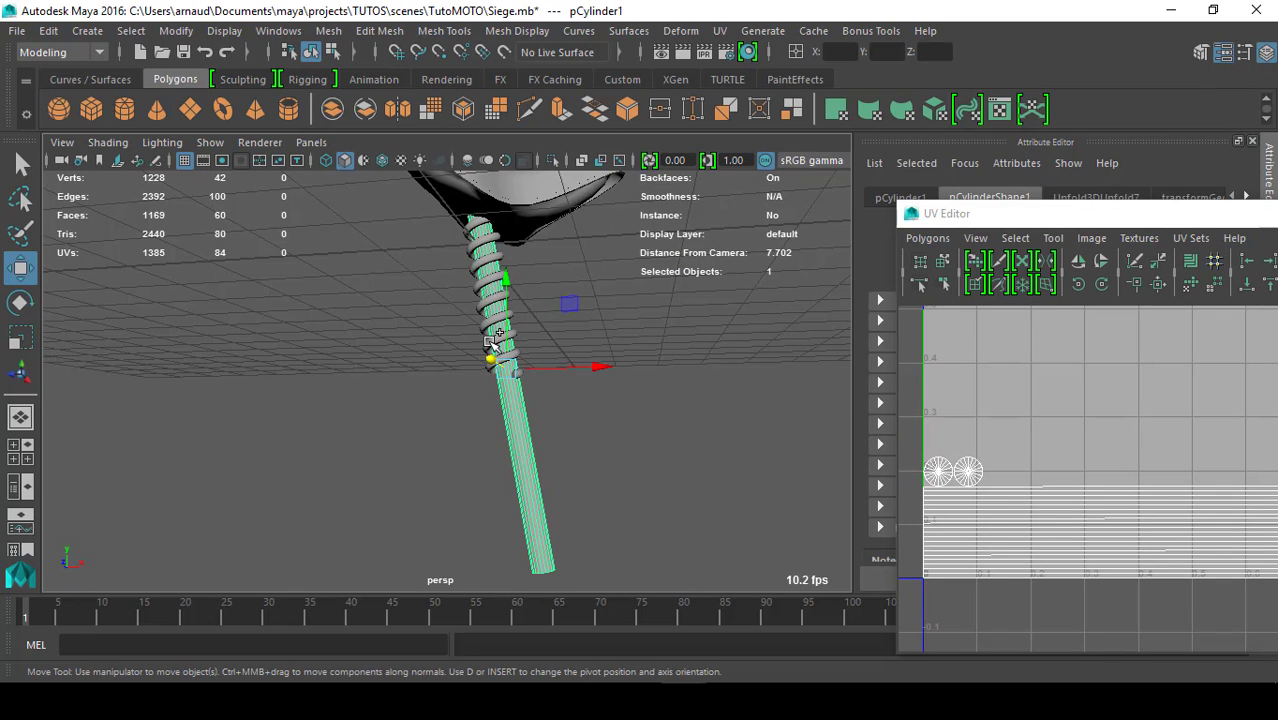
left_click(492, 345, "shift")
left_click(541, 192, "shift")
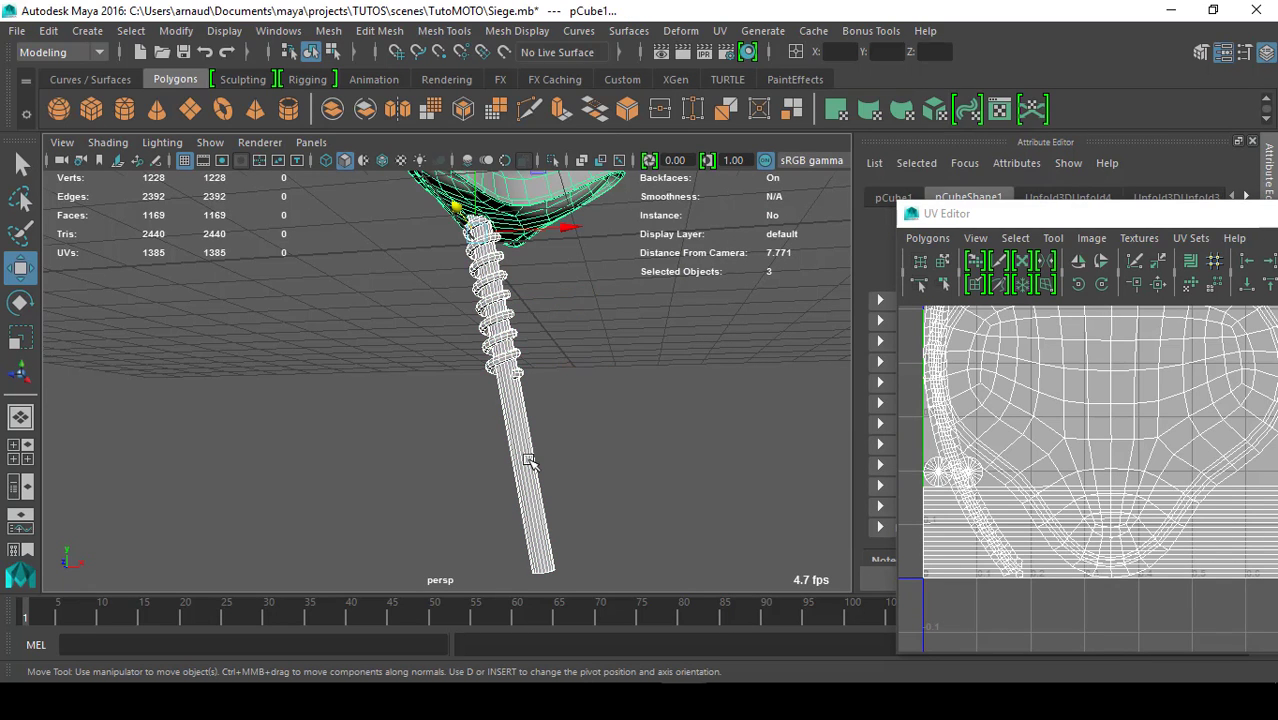
key("f")
left_click(336, 106)
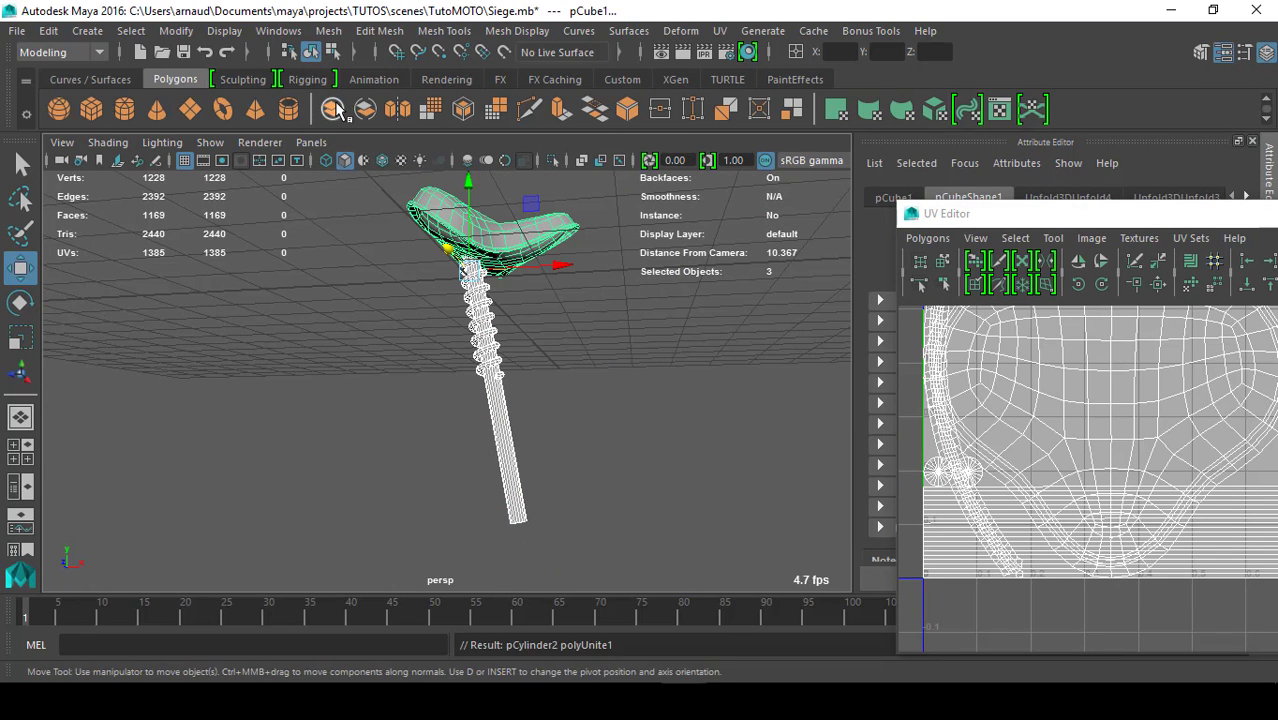
left_click(313, 343)
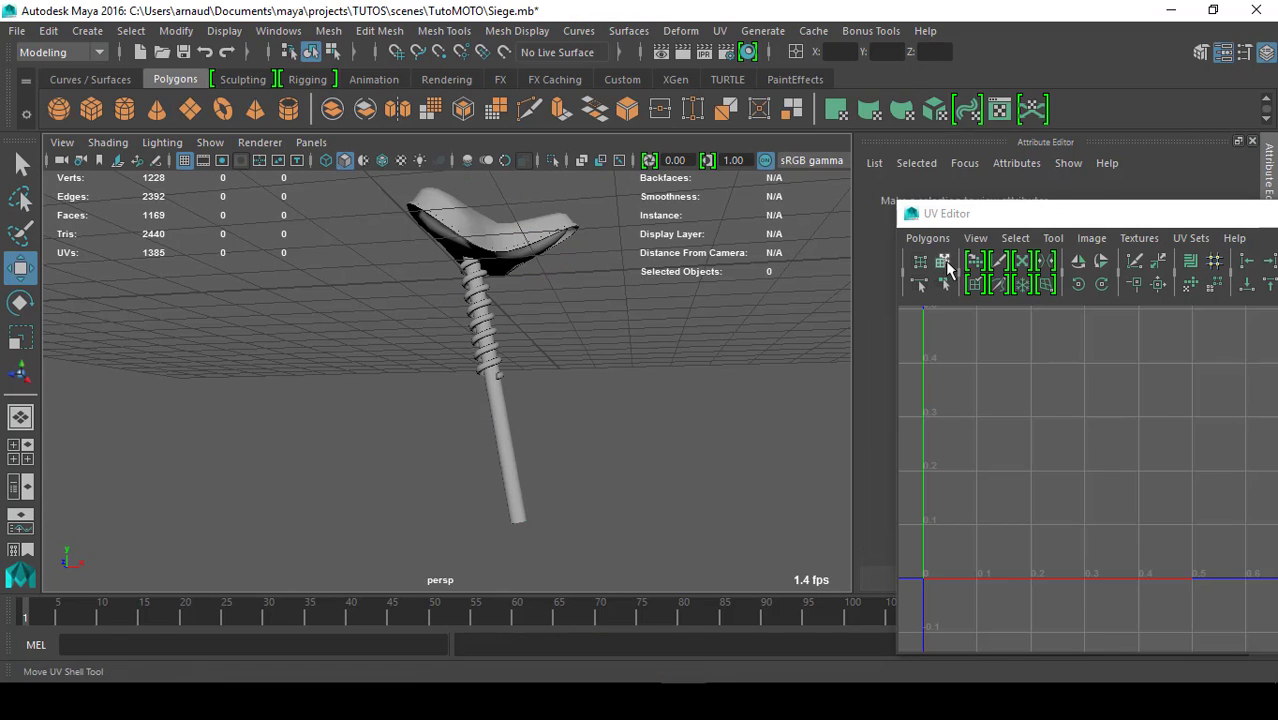
- Show the combined mesh's overlapping UV layout in the UV Editor and select the smaller seat shell in UV mode
left_click(450, 230)
left_click_drag(995, 213, 446, 175)
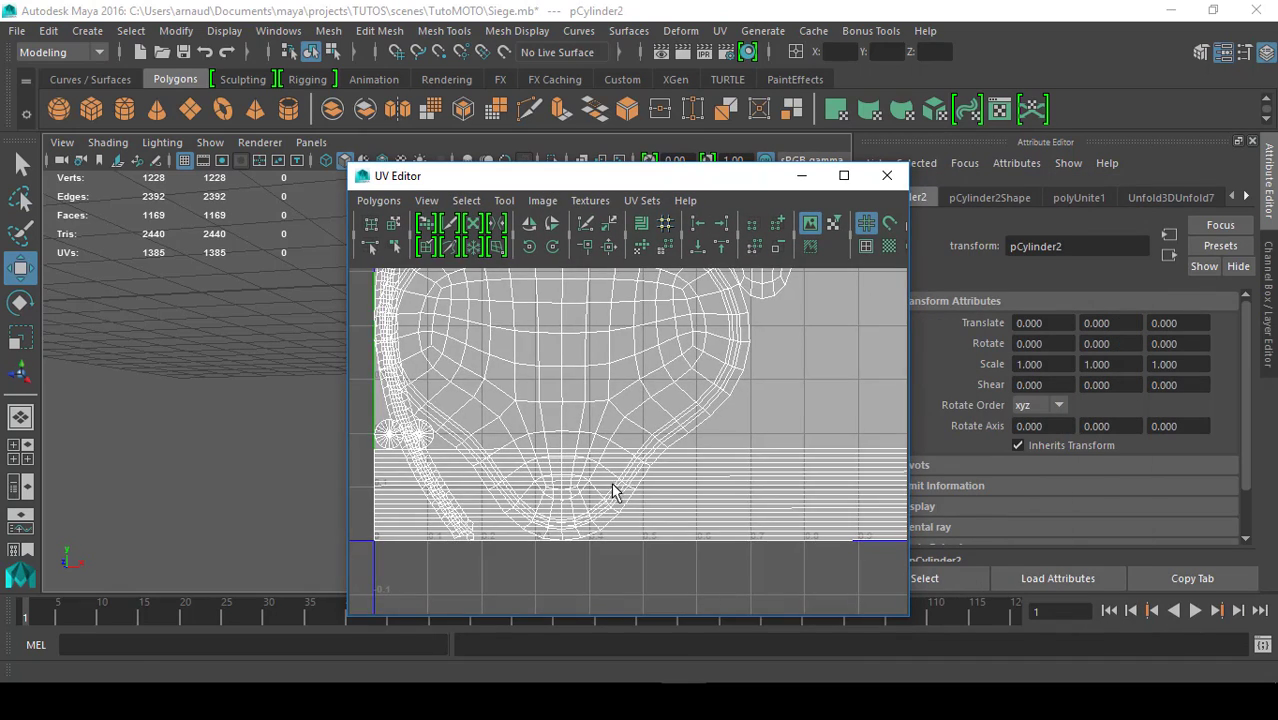
scroll(613, 490, "down", 4)
scroll(608, 477, "down", 1)
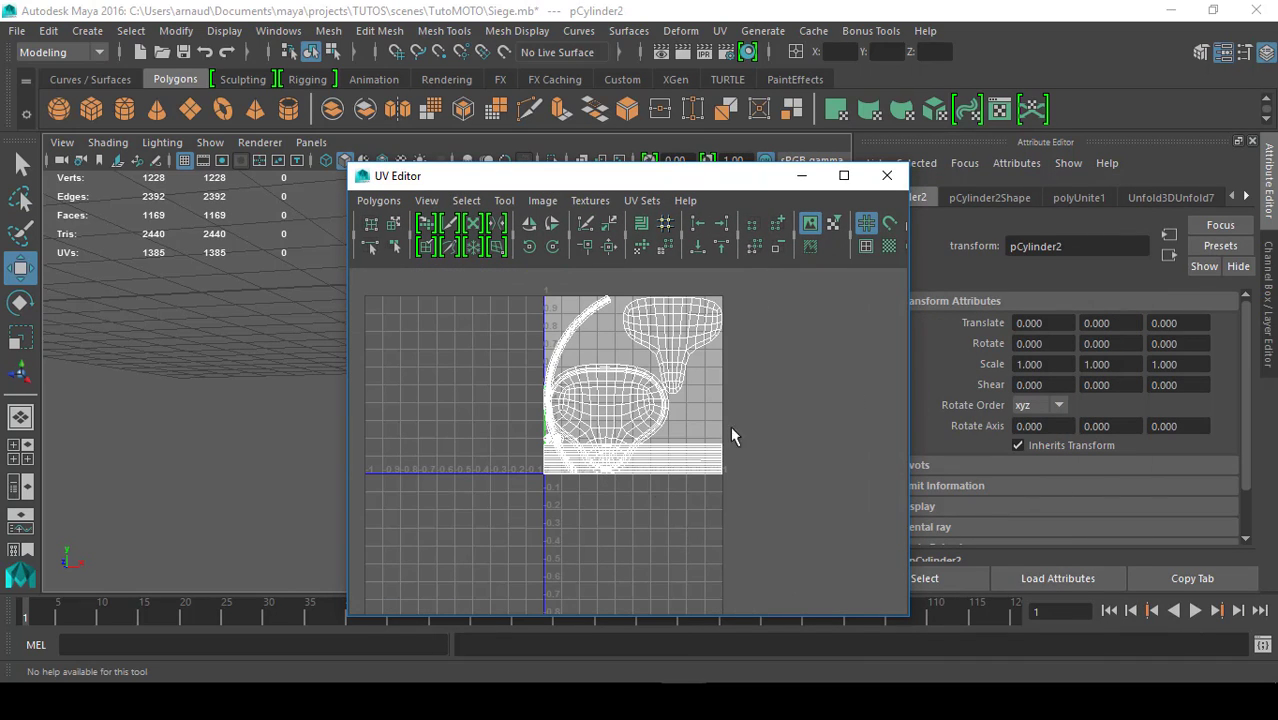
right_click_drag(731, 428, 726, 362)
scroll(594, 357, "up", 2)
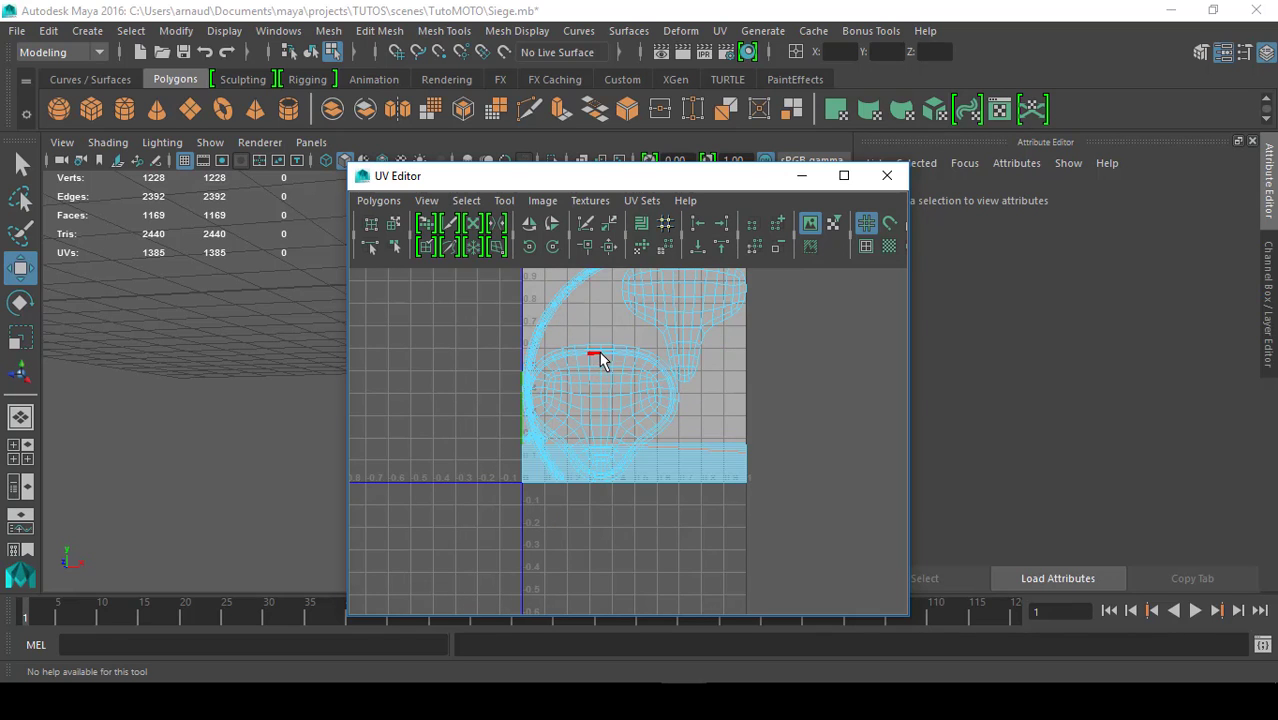
right_click_drag(616, 374, 723, 386)
double_click(678, 324)
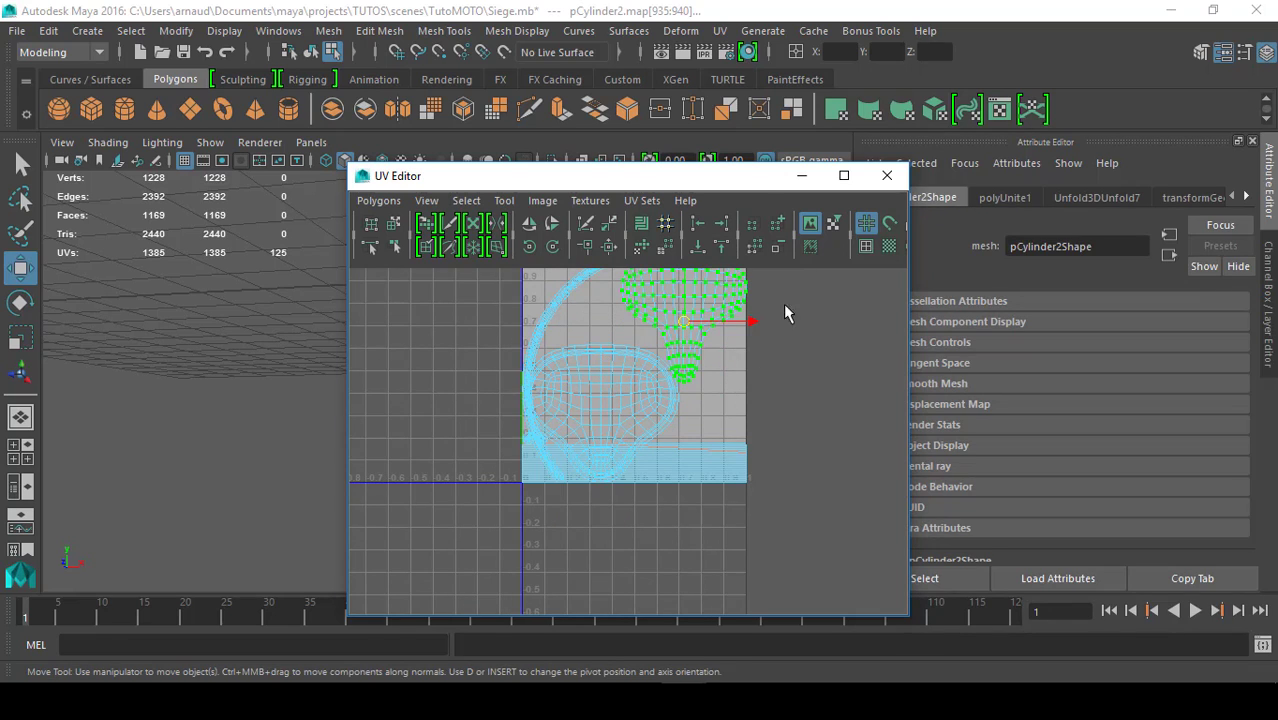
left_click_drag(742, 171, 781, 99)
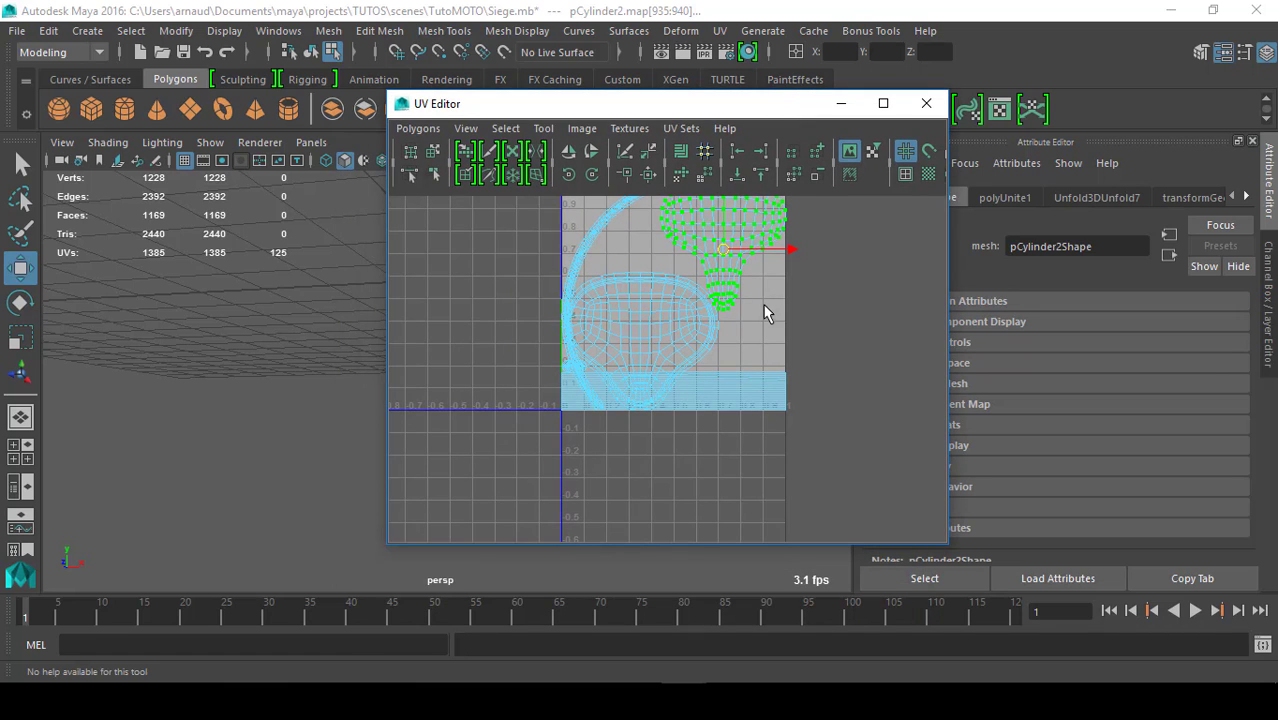
- Rotate the larger seat shell until its narrow end points upward and raise it above the seat post strip
middle_click_drag(742, 308, 681, 422, "alt")
scroll(677, 425, "up", 2)
double_click(578, 474)
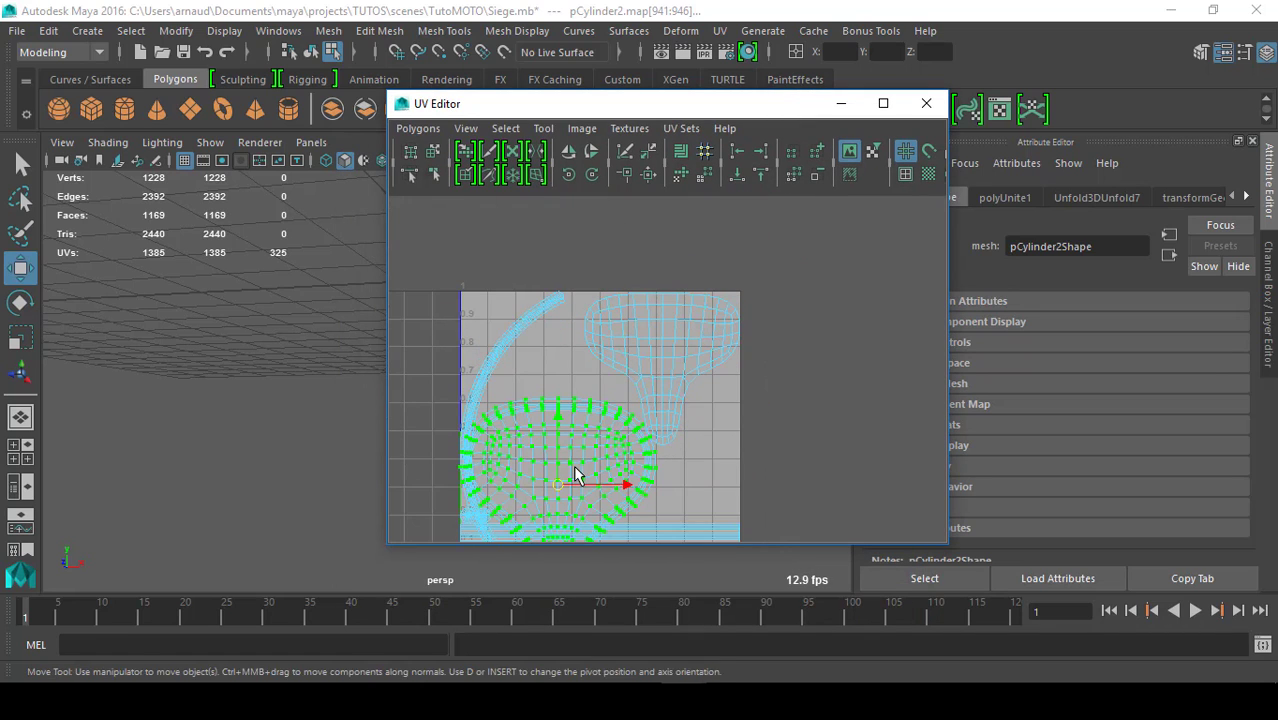
key("e")
left_click_drag(622, 467, 384, 373)
key("w")
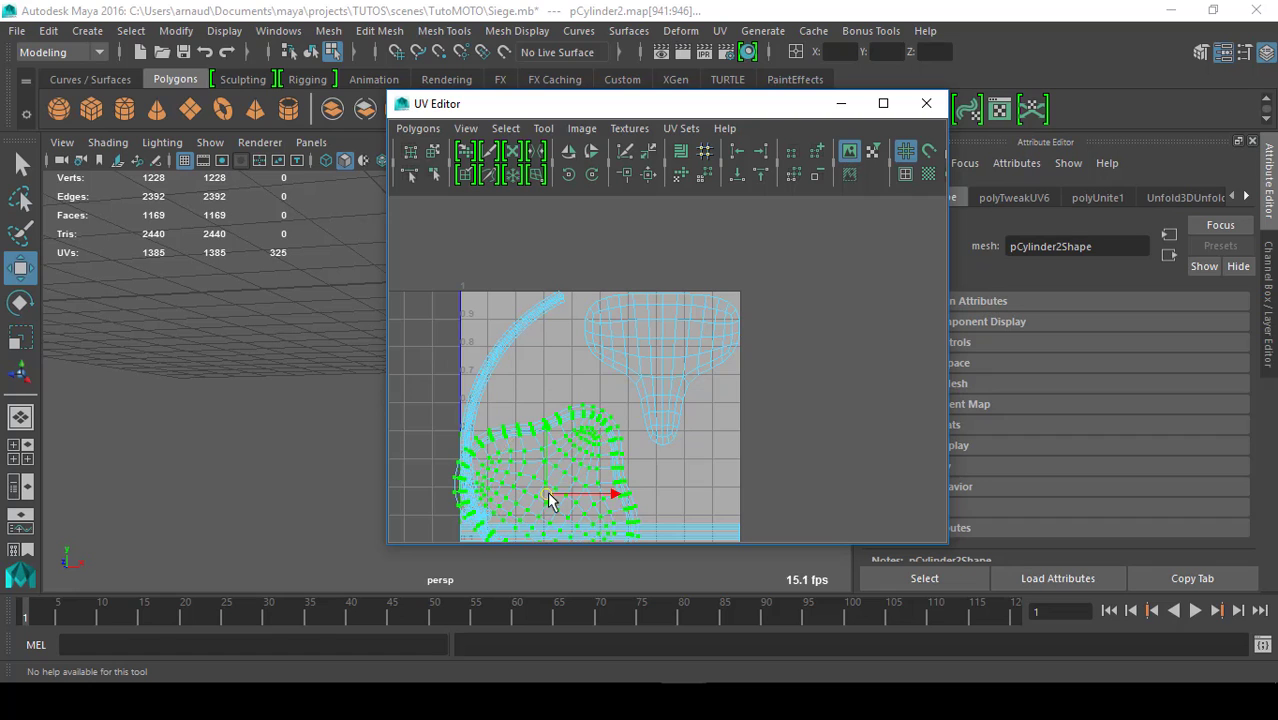
left_click_drag(547, 500, 557, 440)
- Tilt the smaller seat shell slightly and scale both seat shells down a little together
left_click(670, 351)
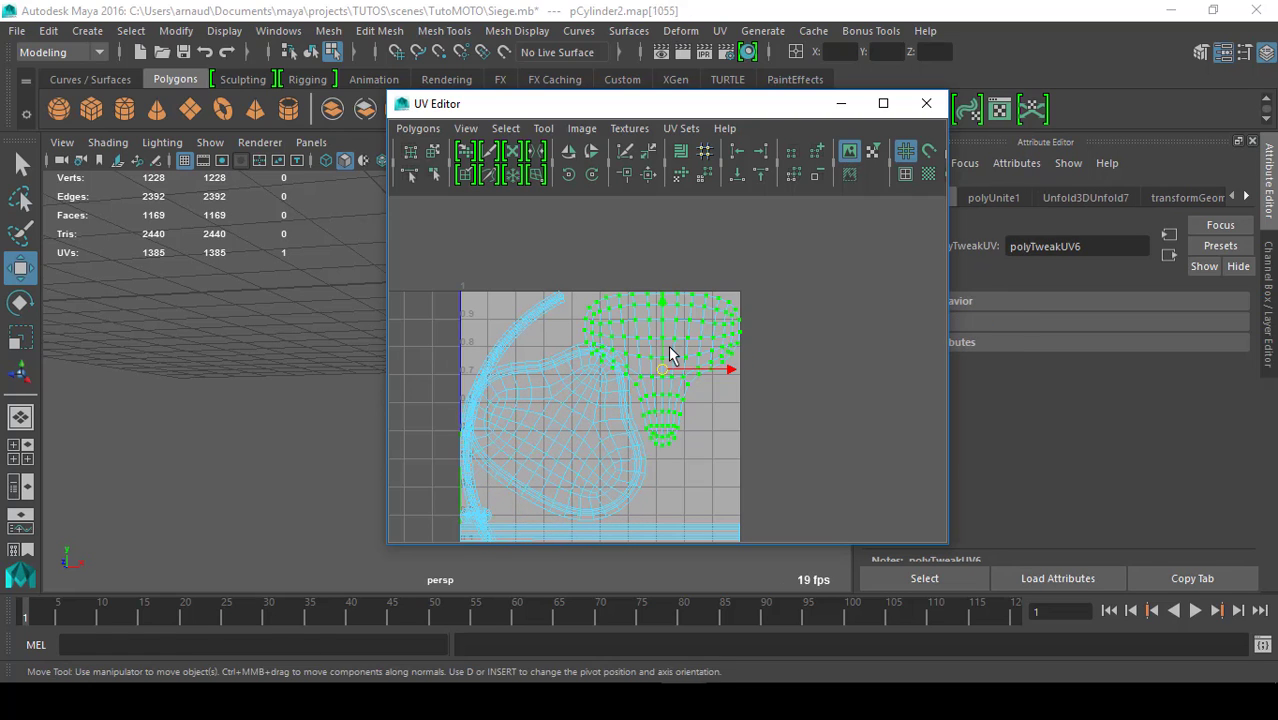
key("e")
key("r")
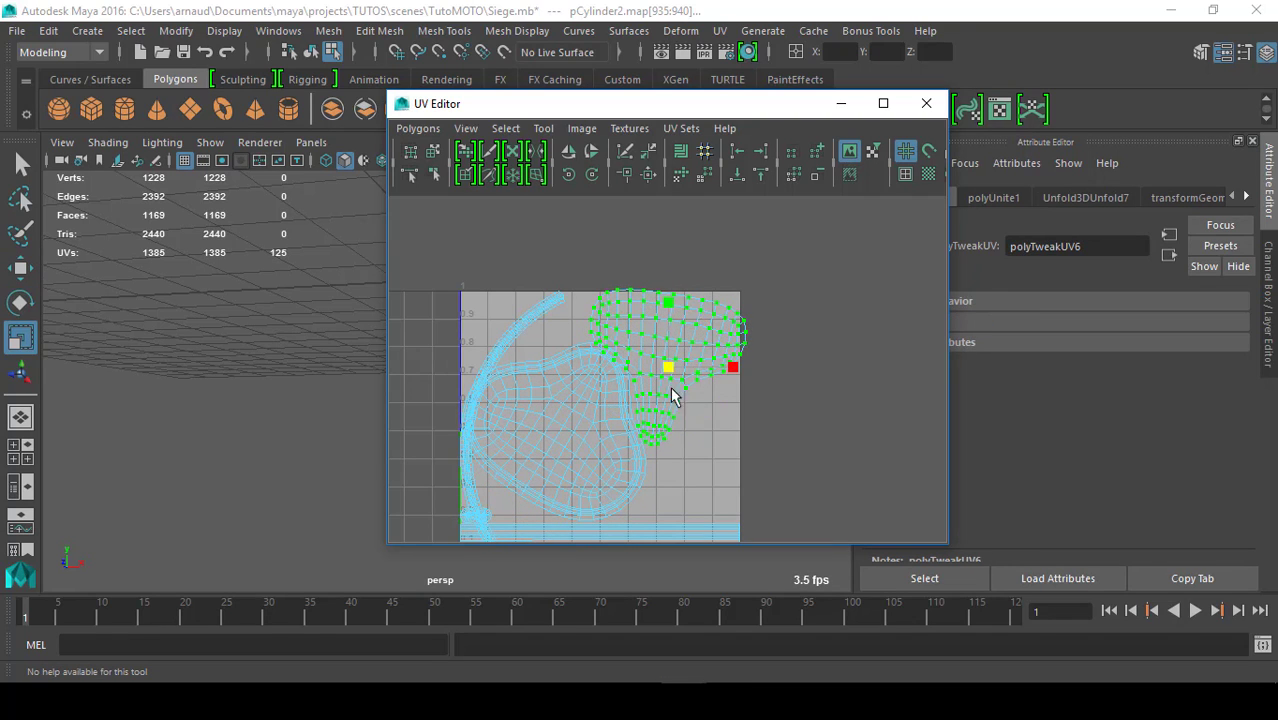
double_click(588, 451, "shift")
left_click_drag(605, 405, 600, 404)
- Nudge the smaller seat shell up toward the tile's upper edge and the larger seat shell slightly down
double_click(688, 374)
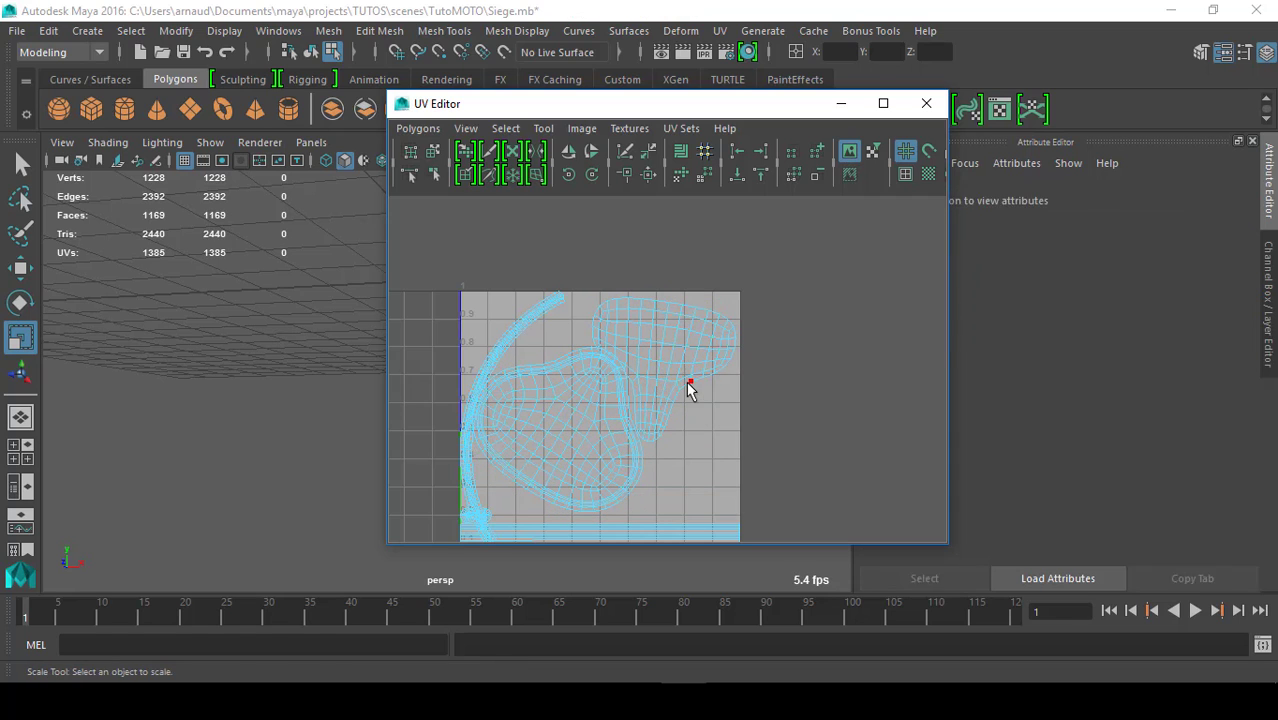
key("w")
left_click(559, 440)
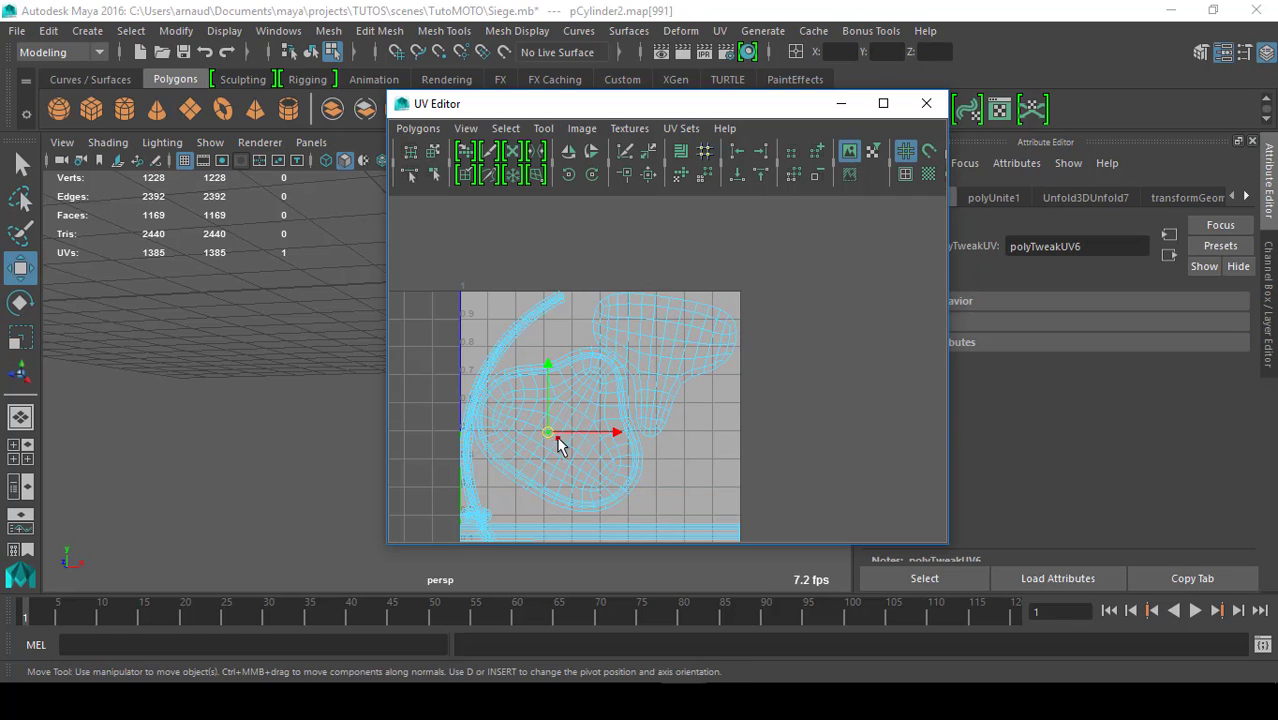
- Rotate the curved coil strip to lie across the tile and place it just above the seat post strip
double_click(471, 476)
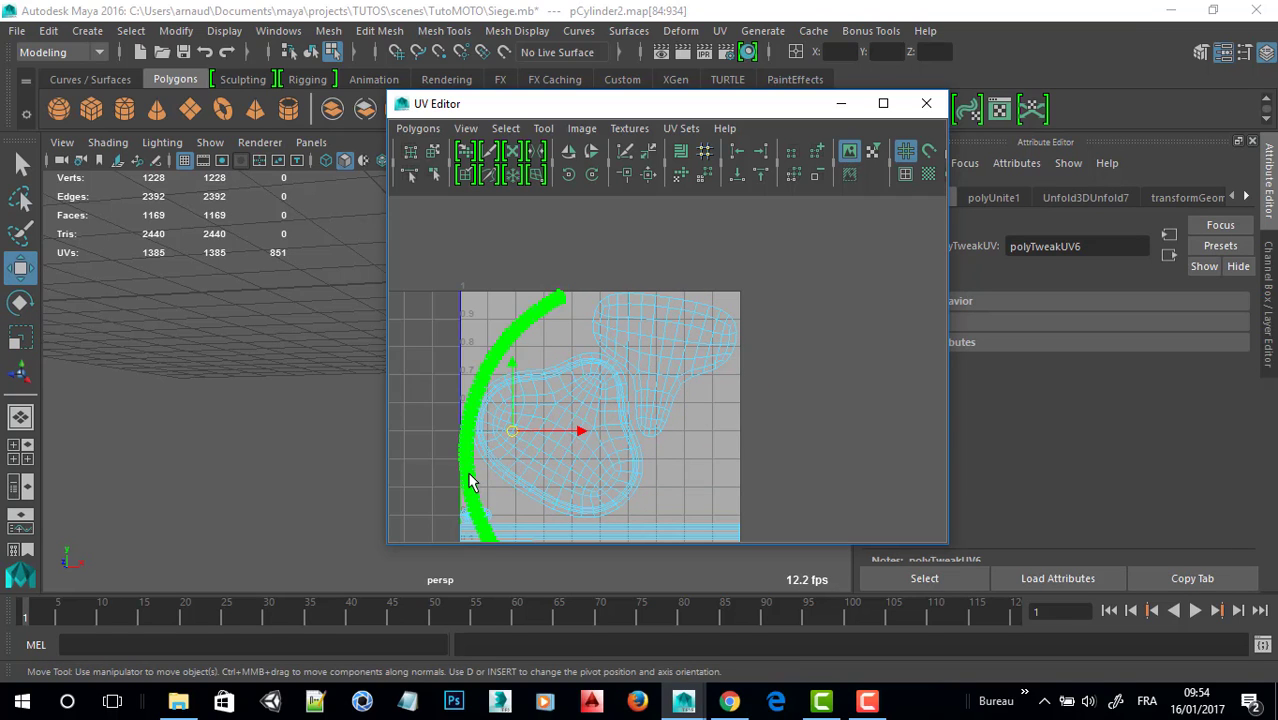
key("e")
left_click_drag(576, 424, 600, 472)
key("w")
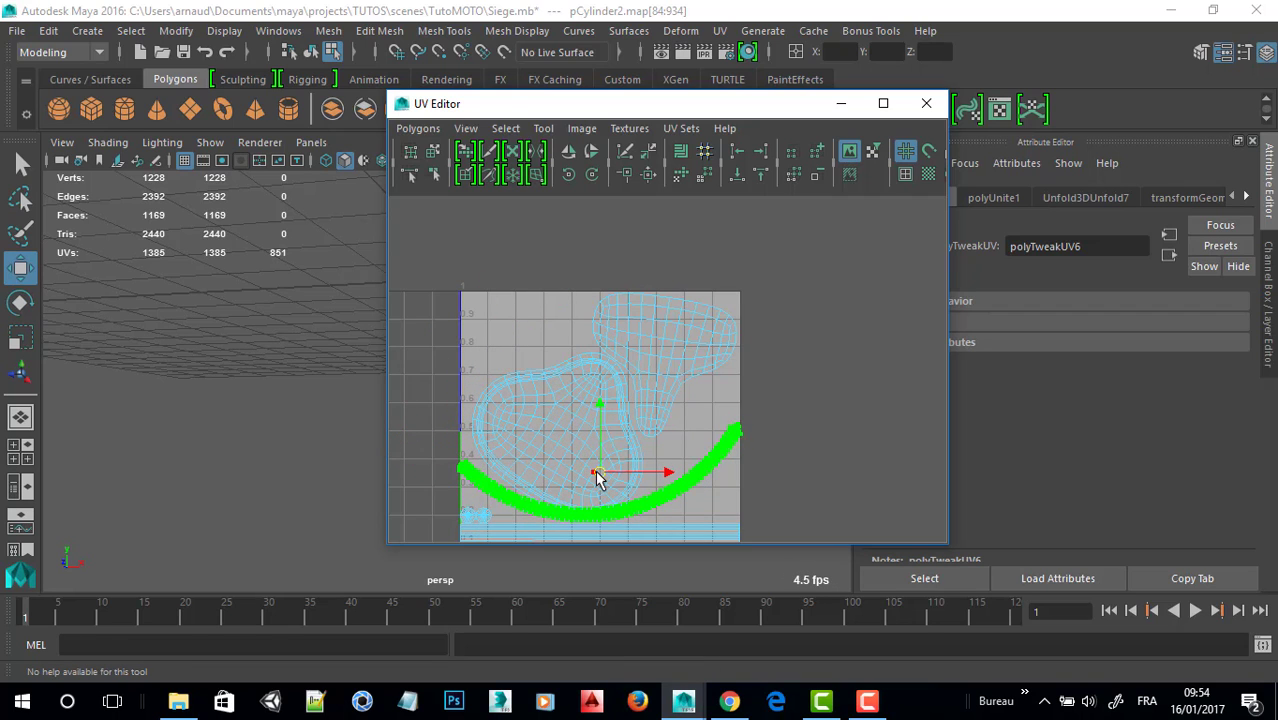
key("e")
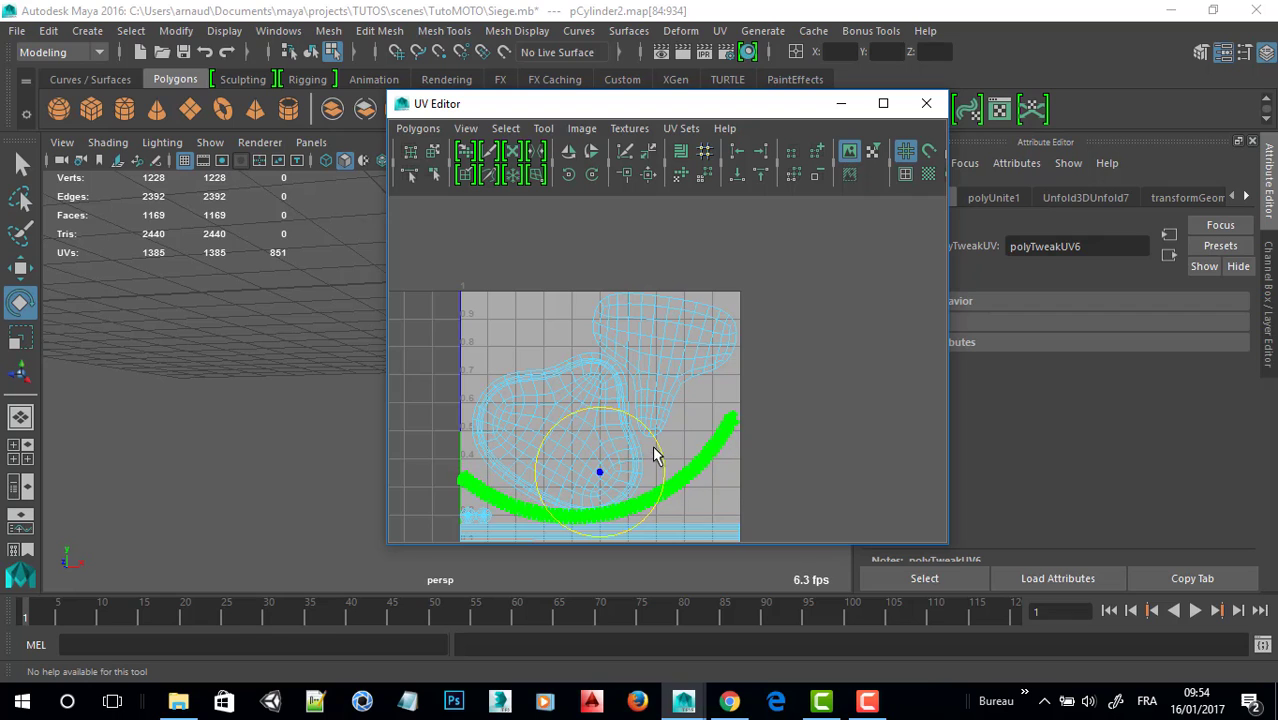
key("w")
- Shift the larger seat shell slightly left to fit it above the curved coil strip
left_click(577, 474)
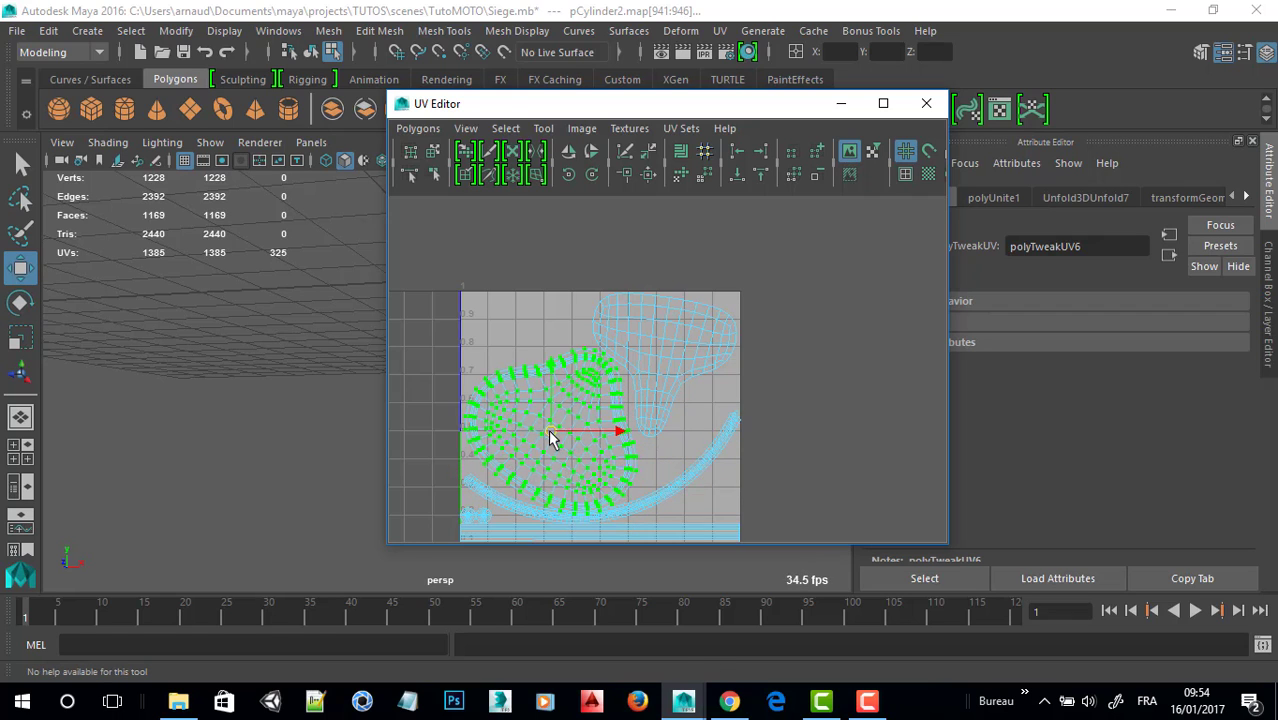